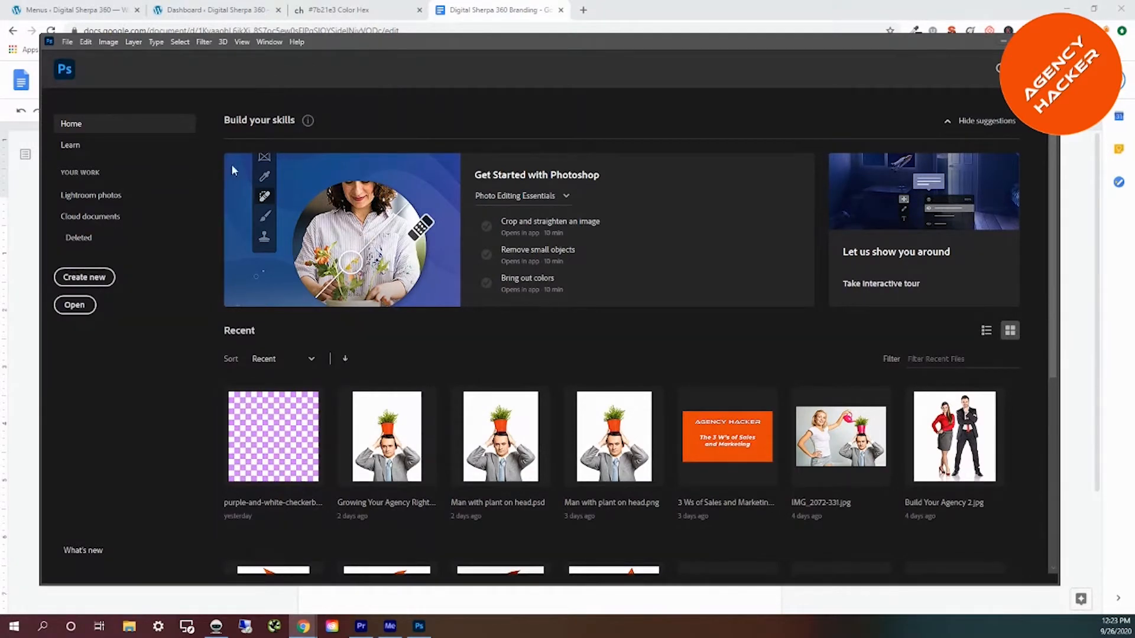
Create a new 1000 x 1000 pixel document named Digital Sherpa 360 Icon, keeping 8 bit RGB color and a white background.
{"action": "left_click", "coordinate": [71, 282]}
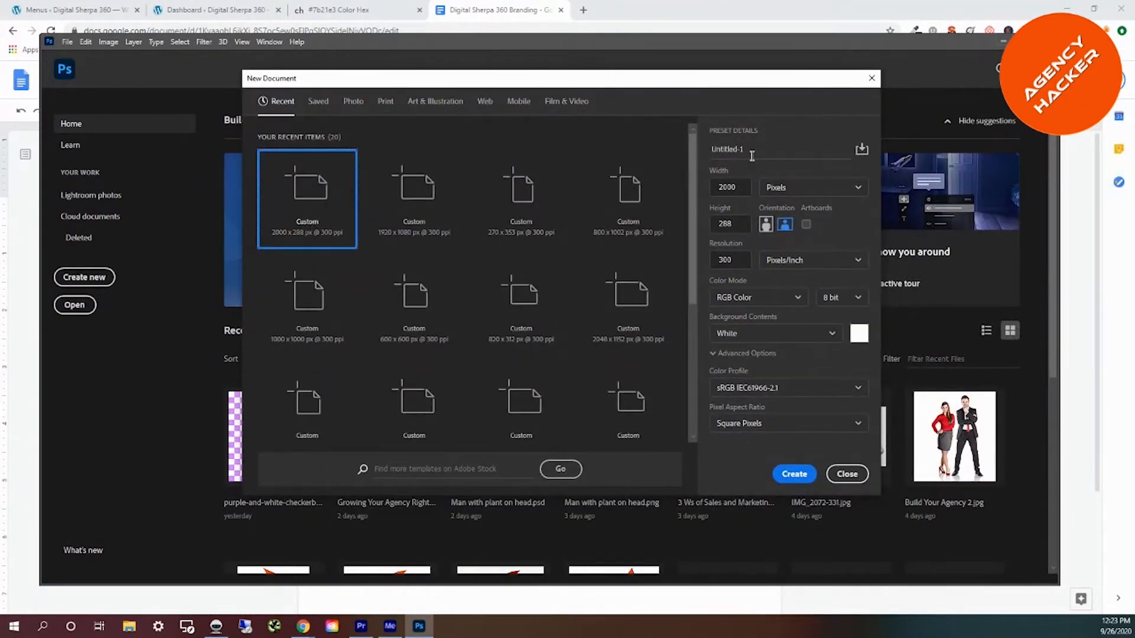
{"action": "left_click_drag", "start_coordinate": [748, 148], "coordinate": [682, 158]}
{"action": "type", "text": "D"}
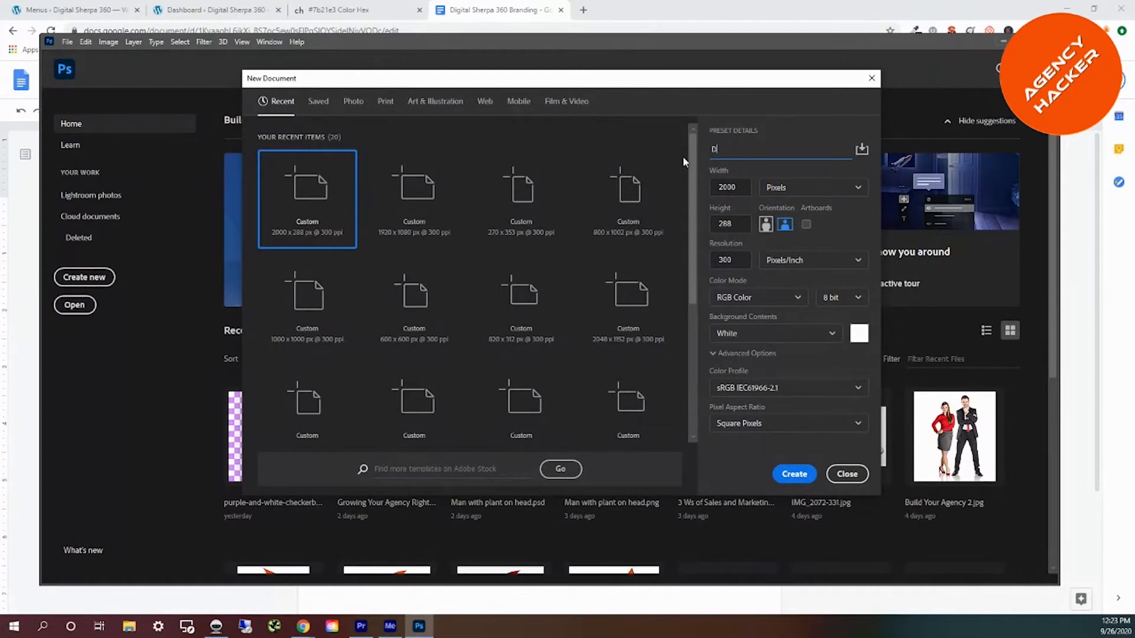
{"action": "type", "text": "igital Sherpa 360 Icon"}
{"action": "key", "text": "Tab"}
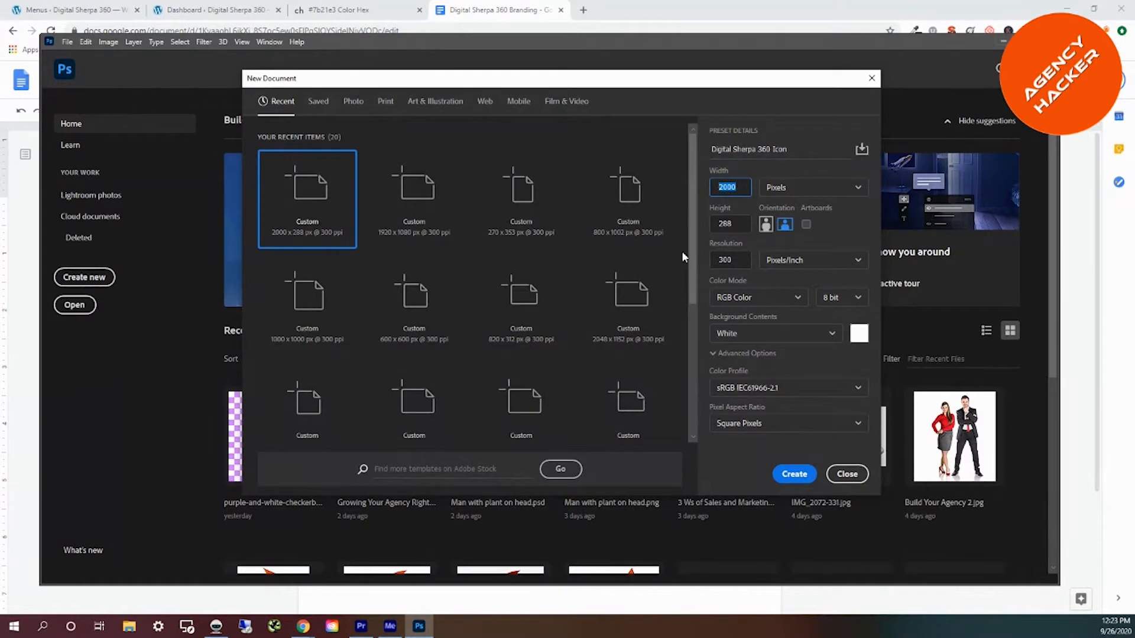
{"action": "type", "text": "1000"}
{"action": "key", "text": "Tab"}
{"action": "type", "text": "1000"}
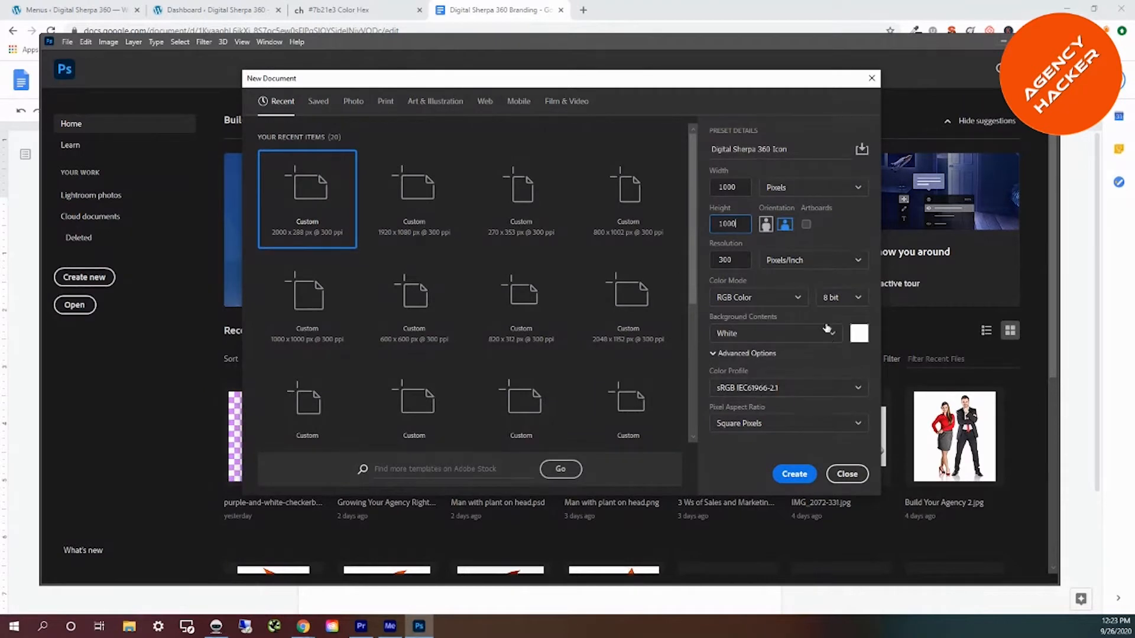
{"action": "left_click", "coordinate": [863, 296]}
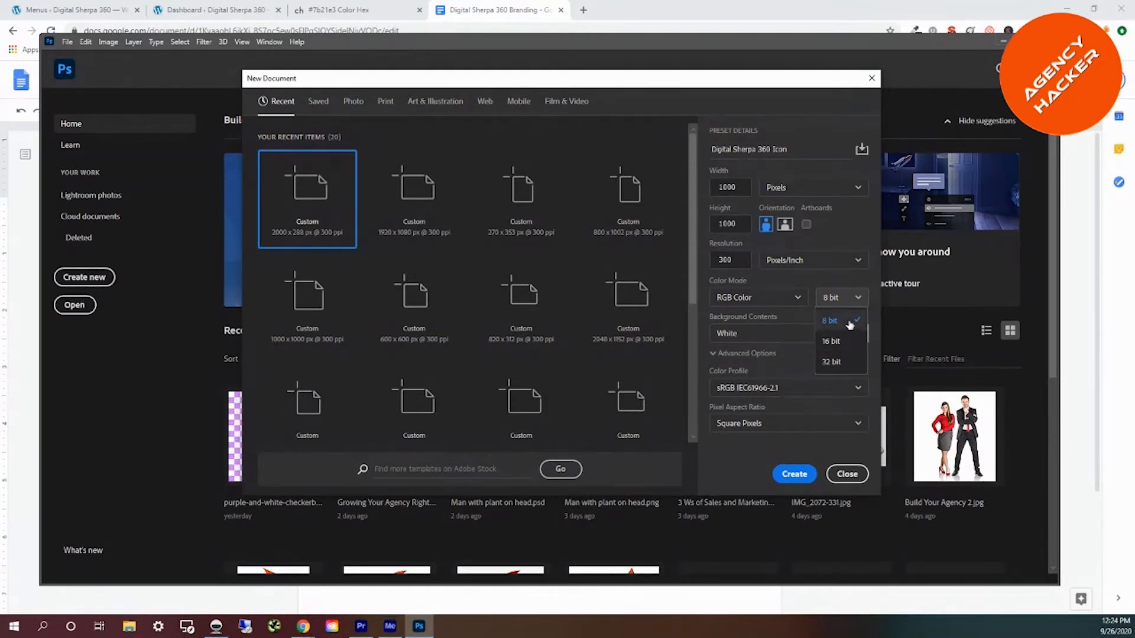
{"action": "left_click", "coordinate": [849, 322]}
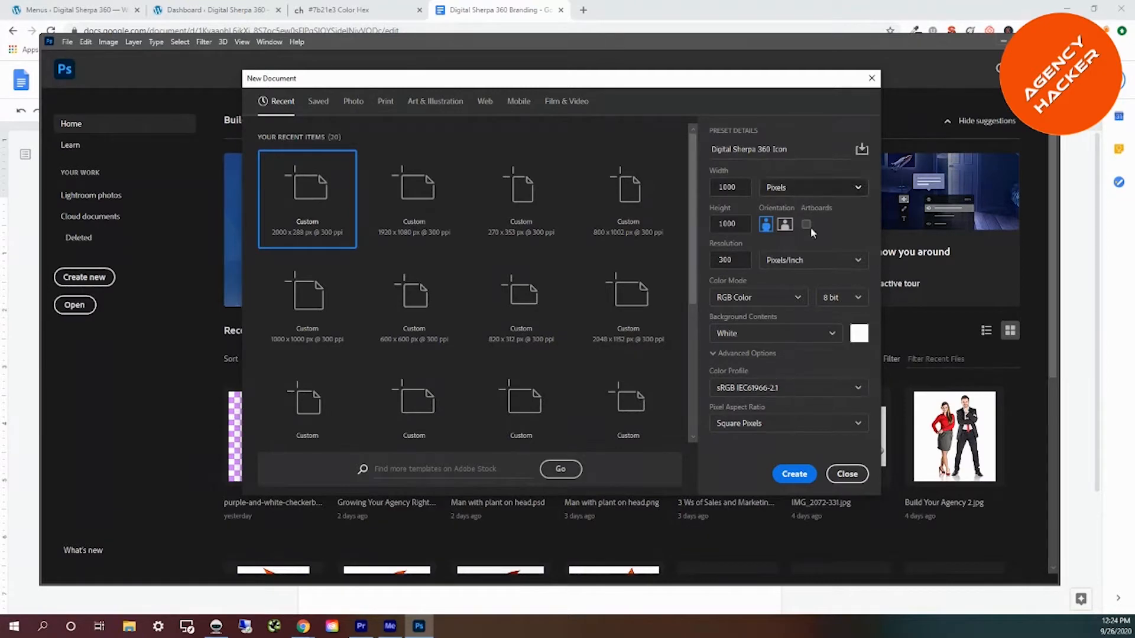
{"action": "left_click", "coordinate": [794, 477]}
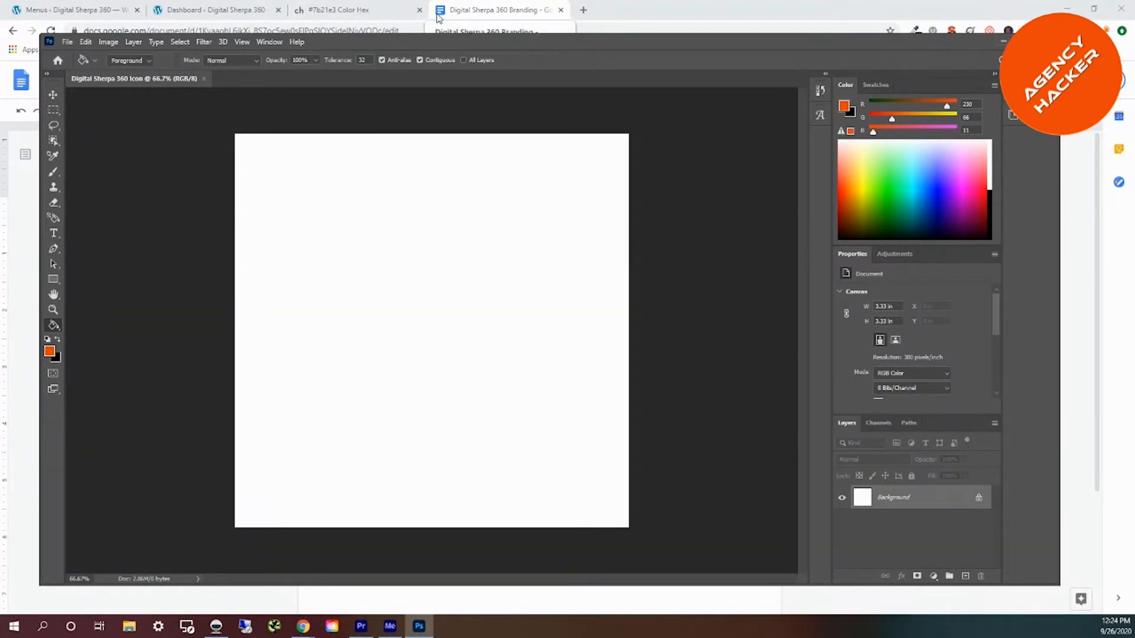
Switch to the browser and copy the hex code #7b21e3 from the color-hex page.
{"action": "left_click", "coordinate": [1003, 41]}
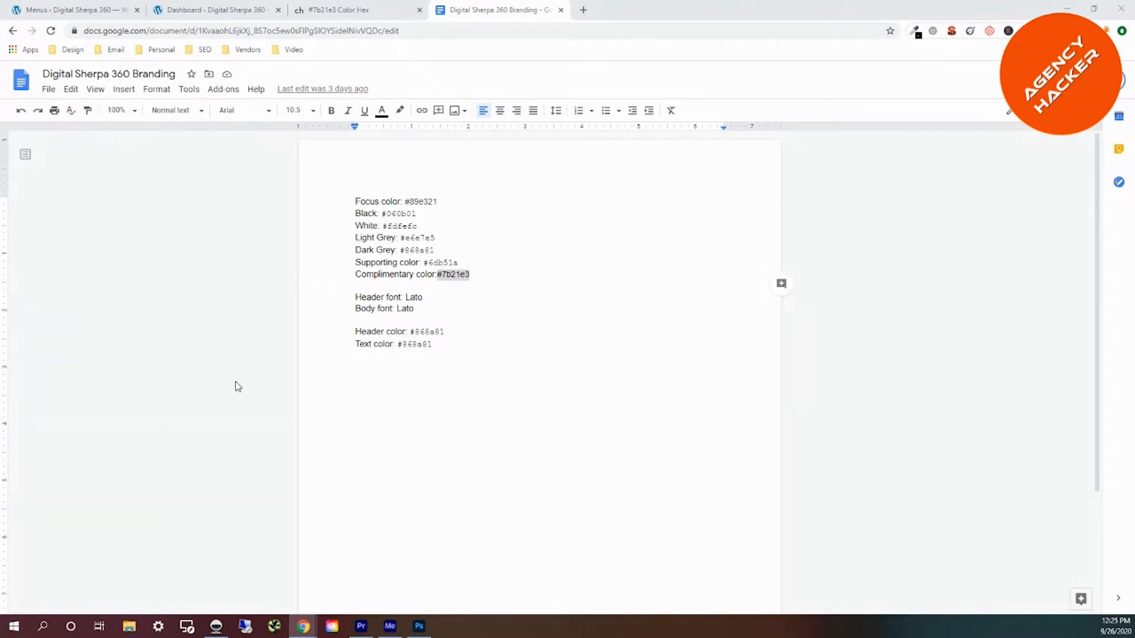
{"action": "left_click", "coordinate": [419, 625]}
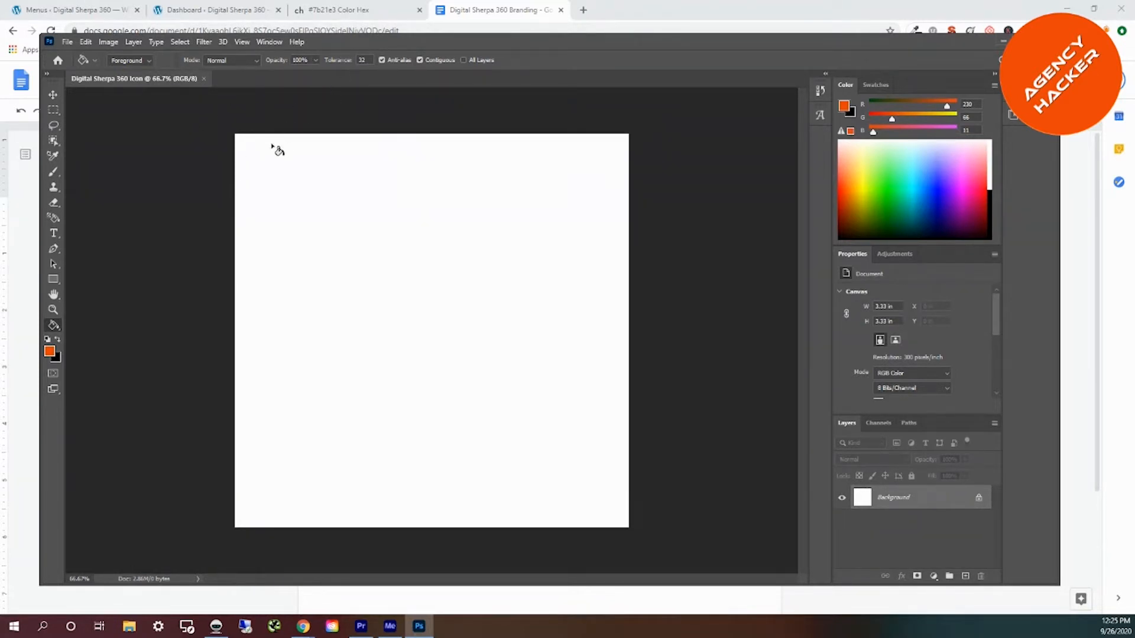
{"action": "left_click", "coordinate": [343, 11]}
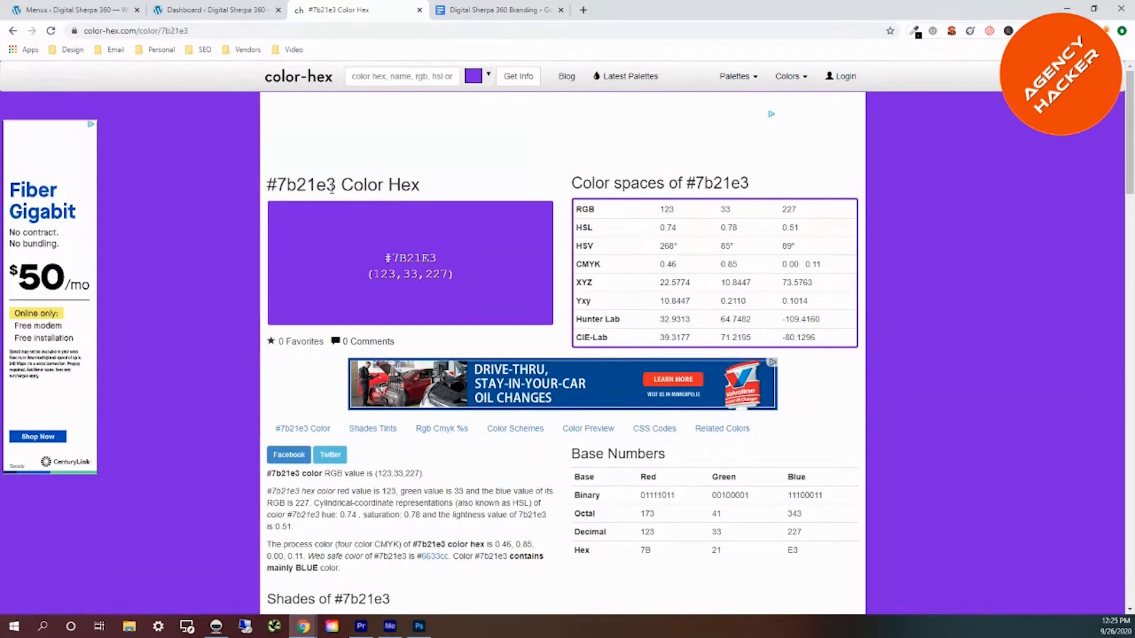
{"action": "left_click_drag", "start_coordinate": [337, 187], "coordinate": [270, 190]}
{"action": "key", "text": "ctrl+c"}
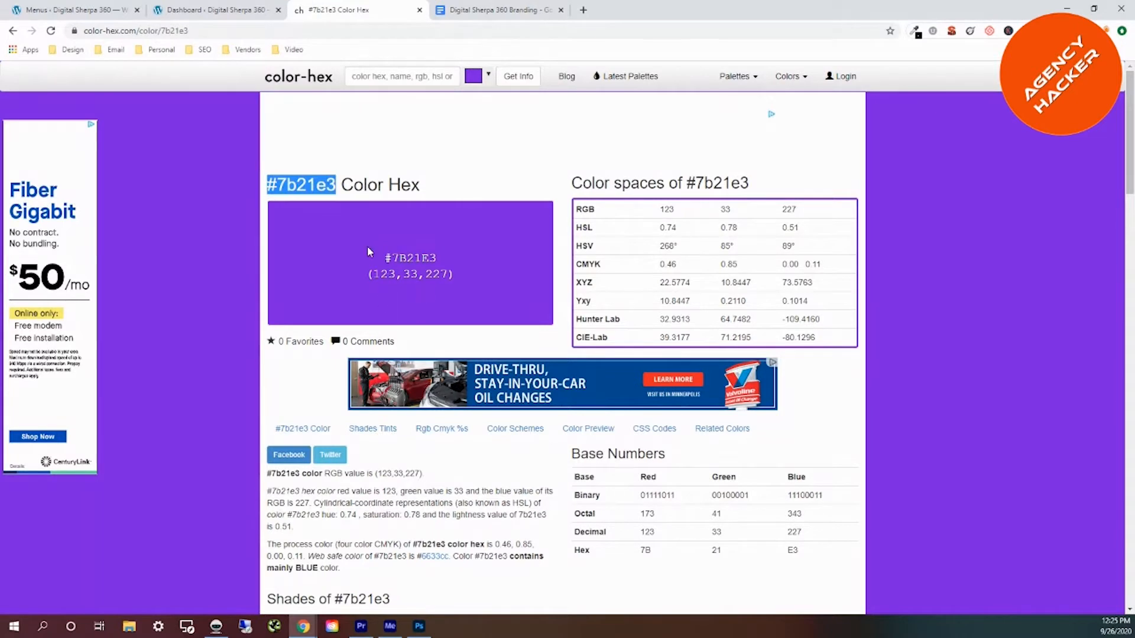
Switch back to Photoshop and set the foreground color to the copied hex value 7b21e3.
{"action": "left_click", "coordinate": [419, 626]}
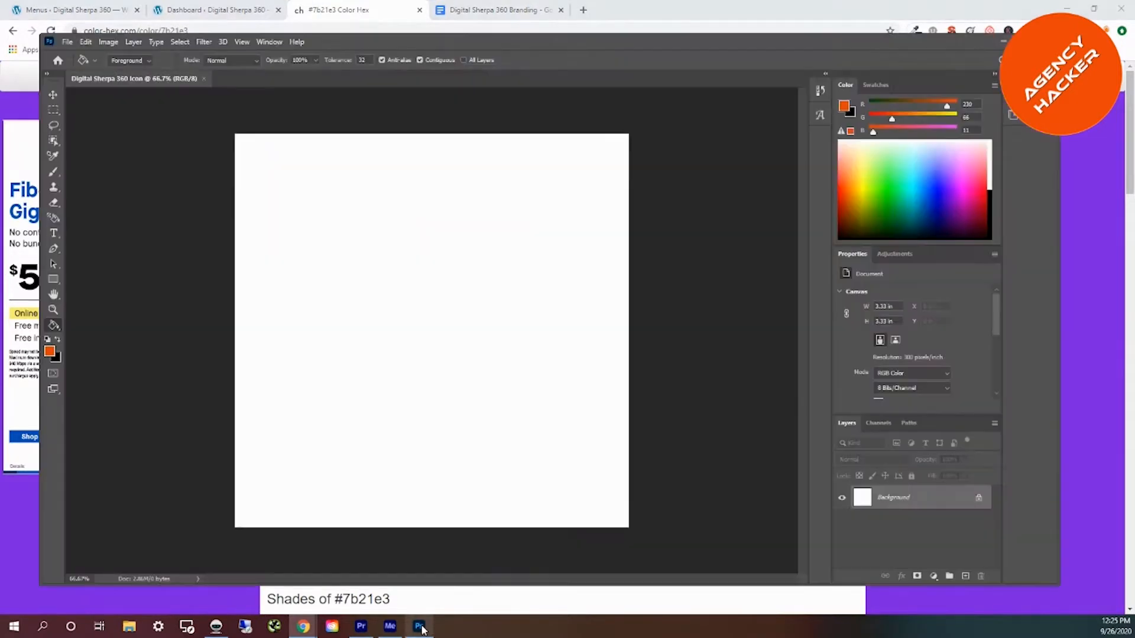
{"action": "left_click", "coordinate": [51, 352]}
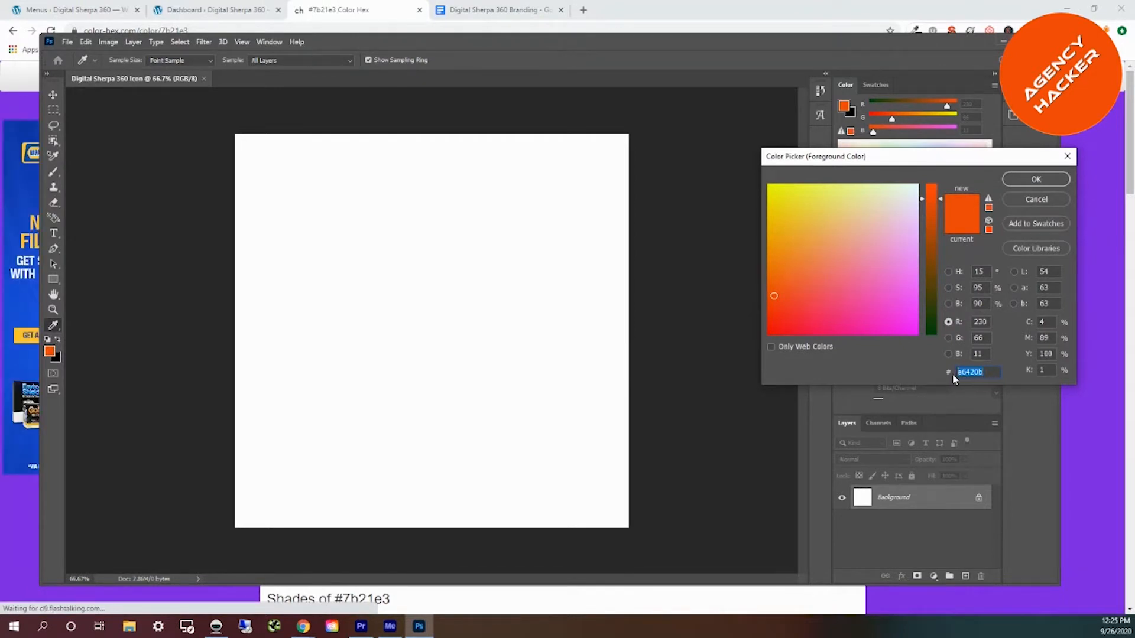
{"action": "key", "text": "ctrl+v"}
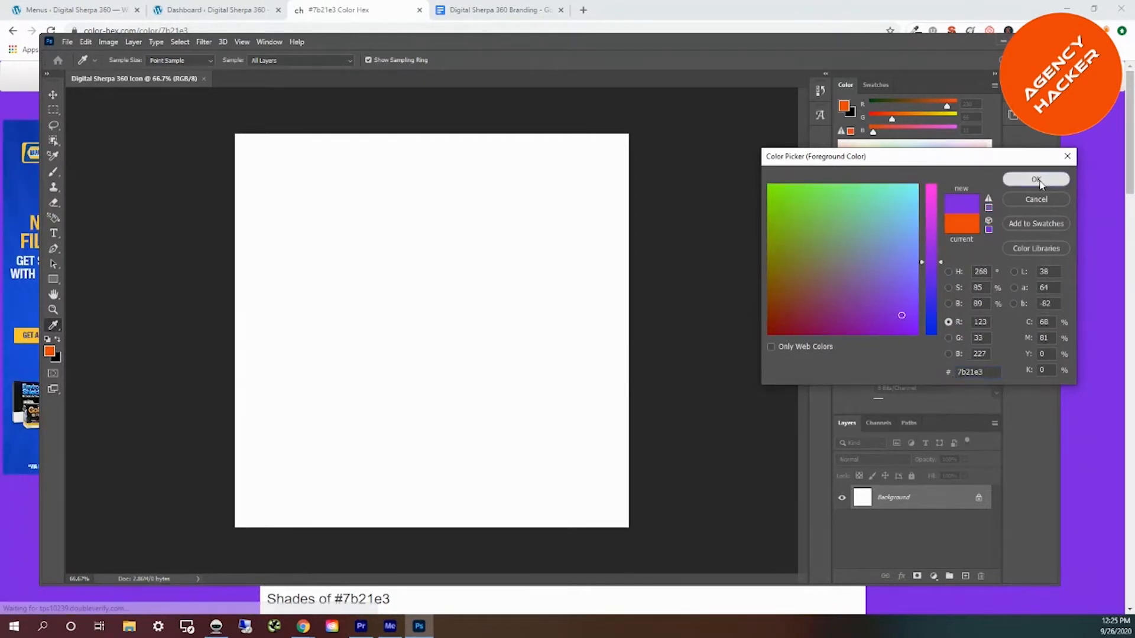
{"action": "left_click", "coordinate": [1035, 180]}
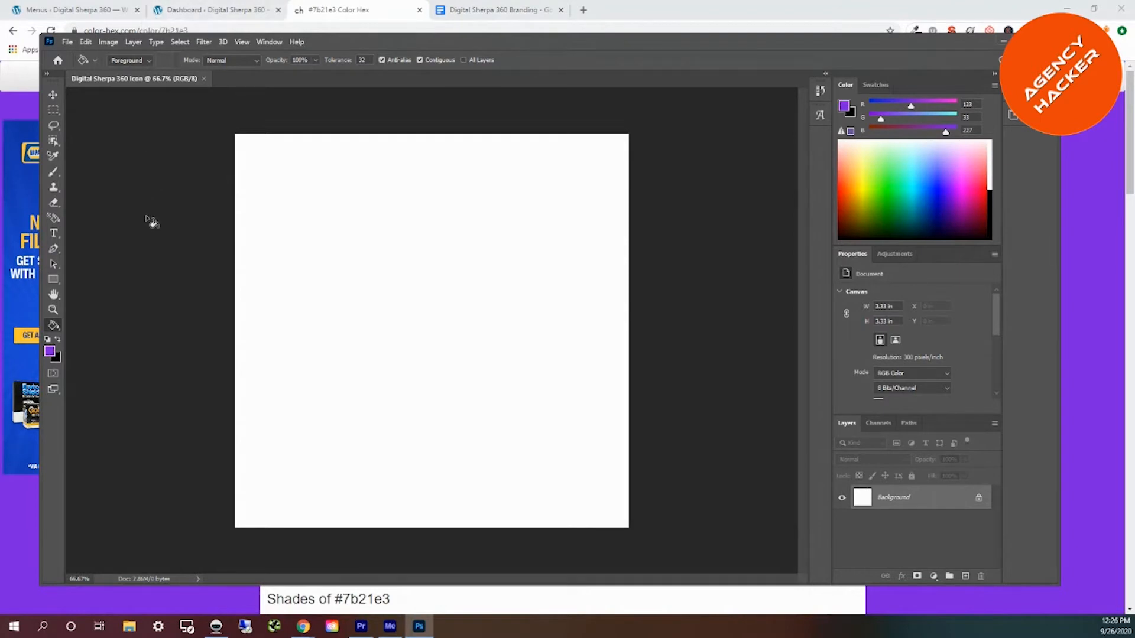
Draw a purple circle about 868 by 871 px across most of the canvas with the Ellipse tool.
{"action": "left_click", "coordinate": [54, 283]}
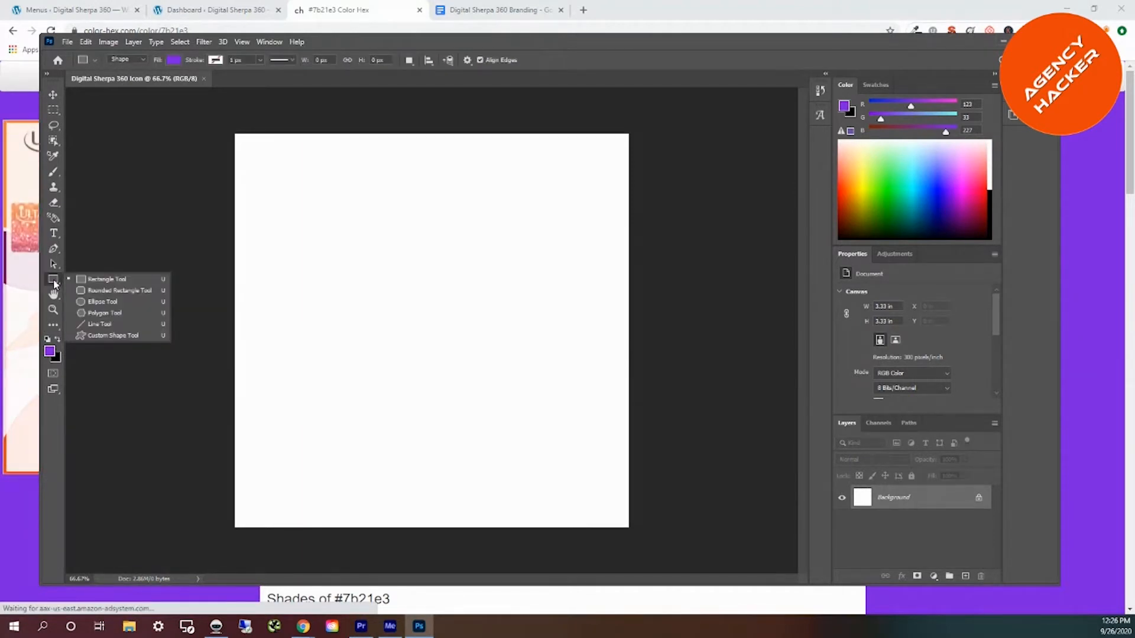
{"action": "left_click", "coordinate": [103, 302]}
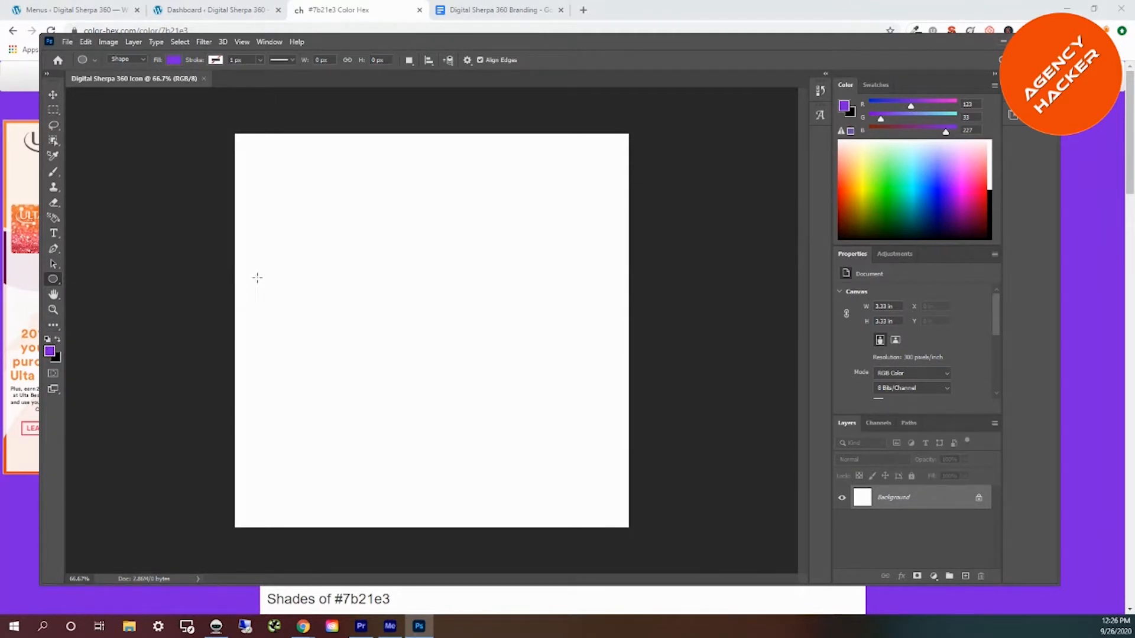
{"action": "left_click_drag", "start_coordinate": [263, 160], "coordinate": [603, 497]}
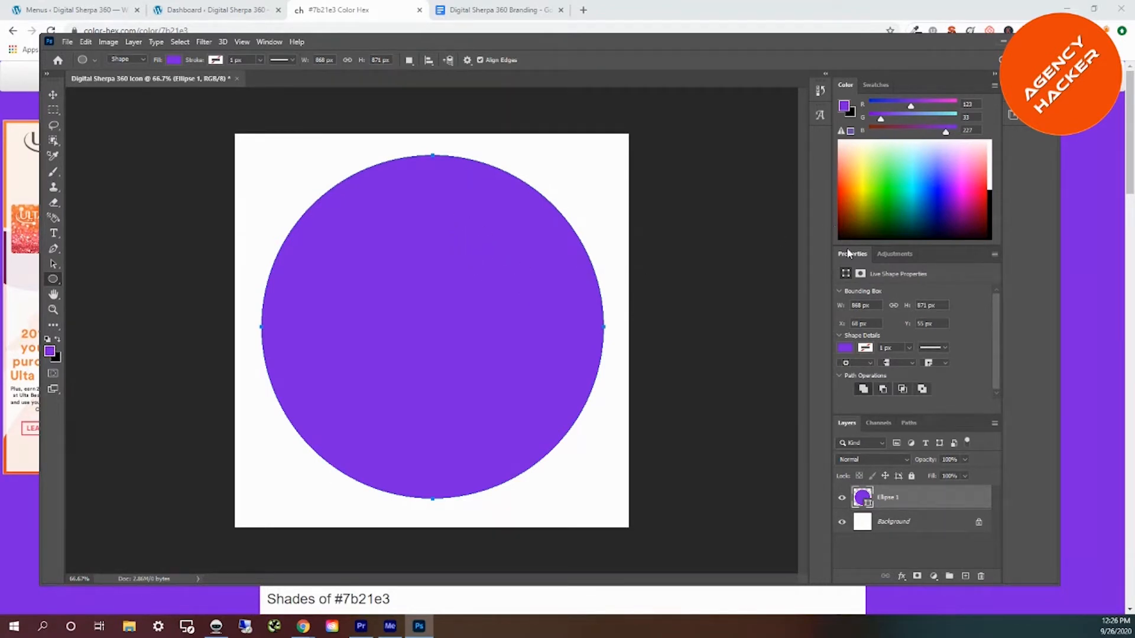
Resize the circle to 980 px wide and 980 px high, and center it on the canvas.
{"action": "double_click", "coordinate": [862, 305]}
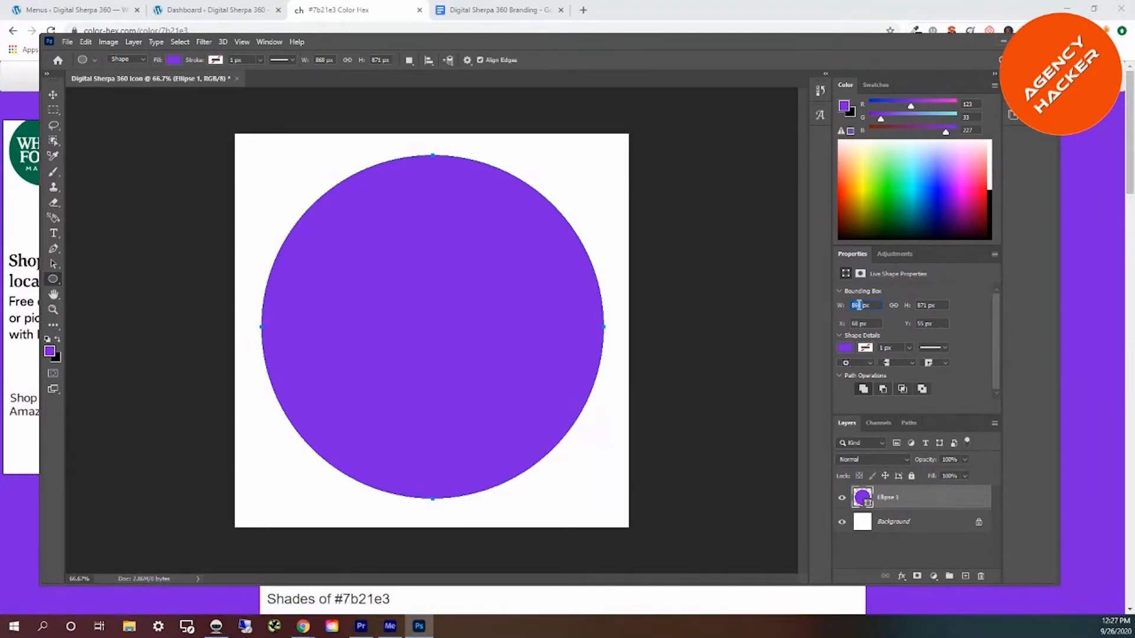
{"action": "type", "text": "980"}
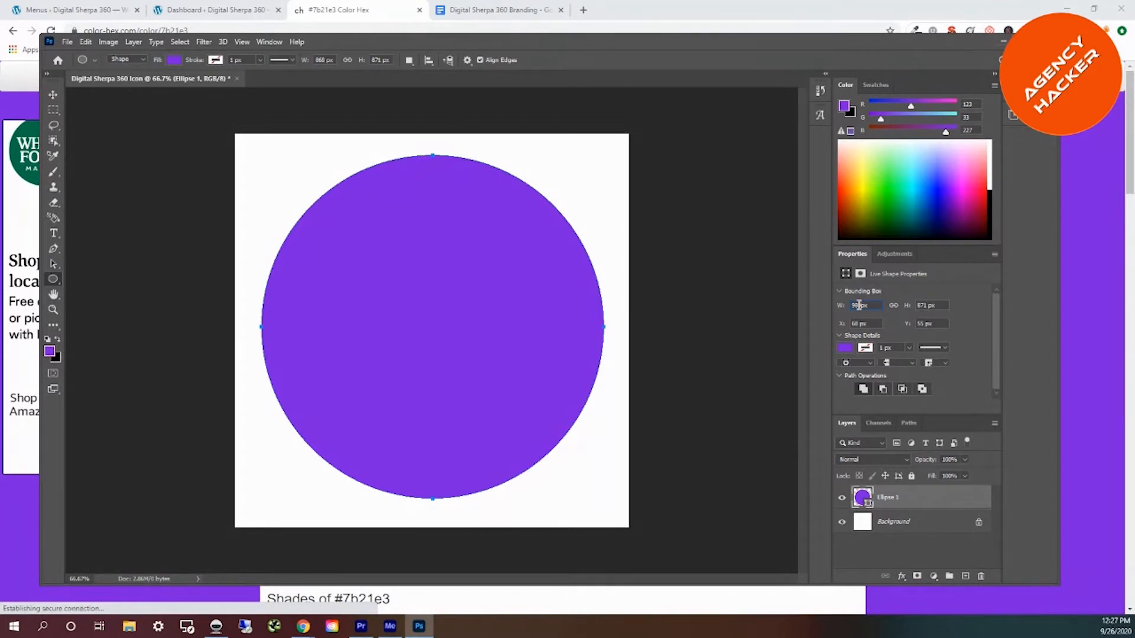
{"action": "key", "text": "Tab"}
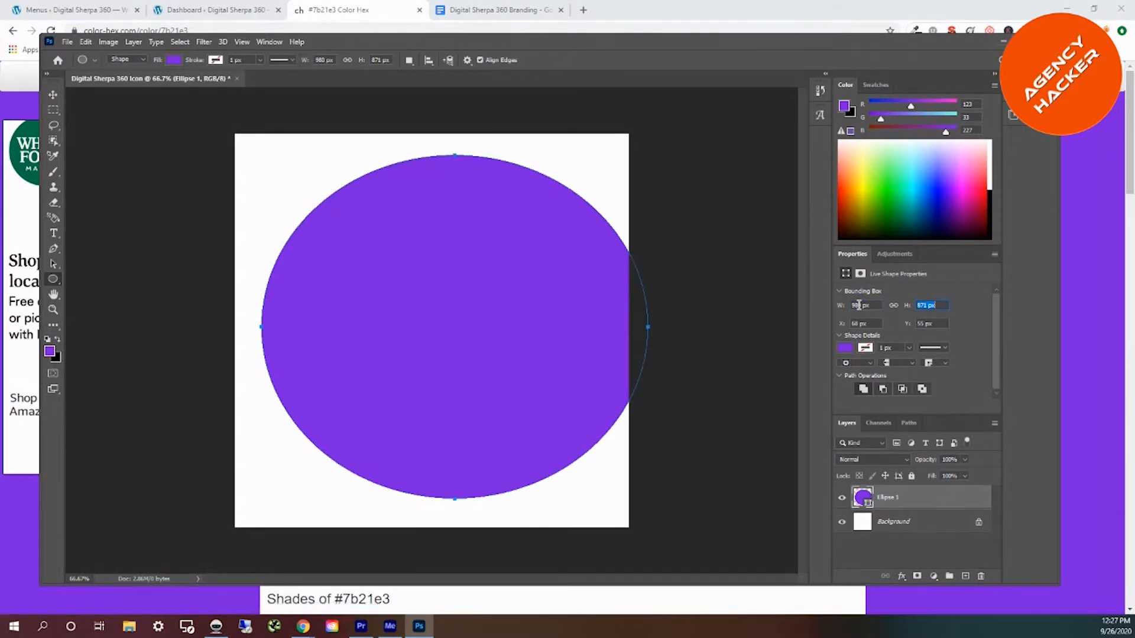
{"action": "type", "text": "980"}
{"action": "key", "text": "Tab"}
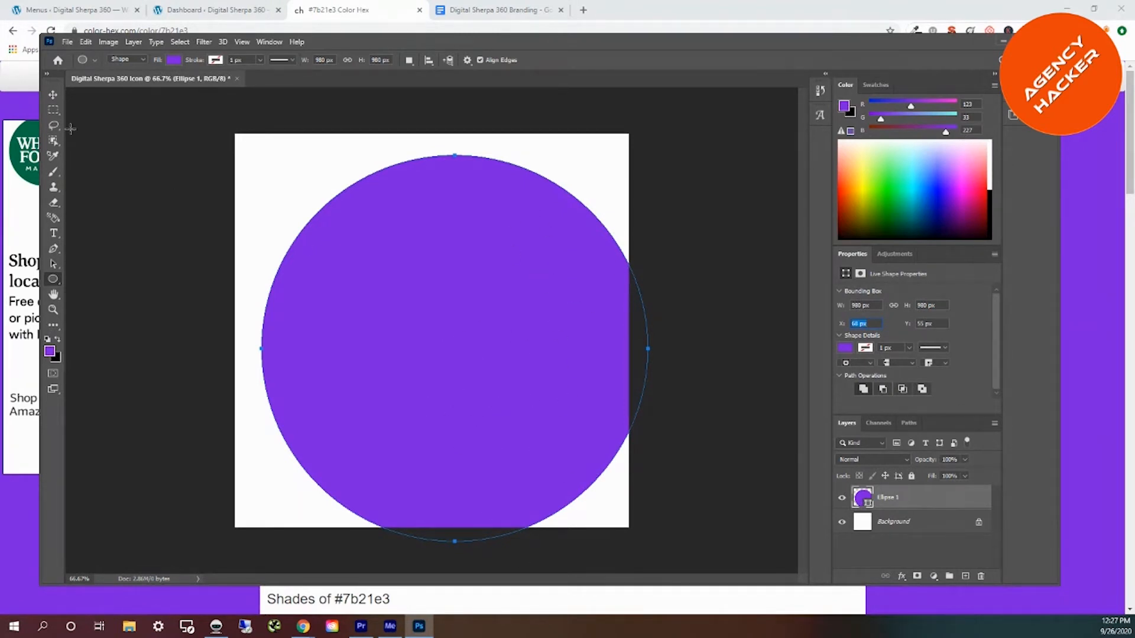
{"action": "left_click", "coordinate": [52, 96]}
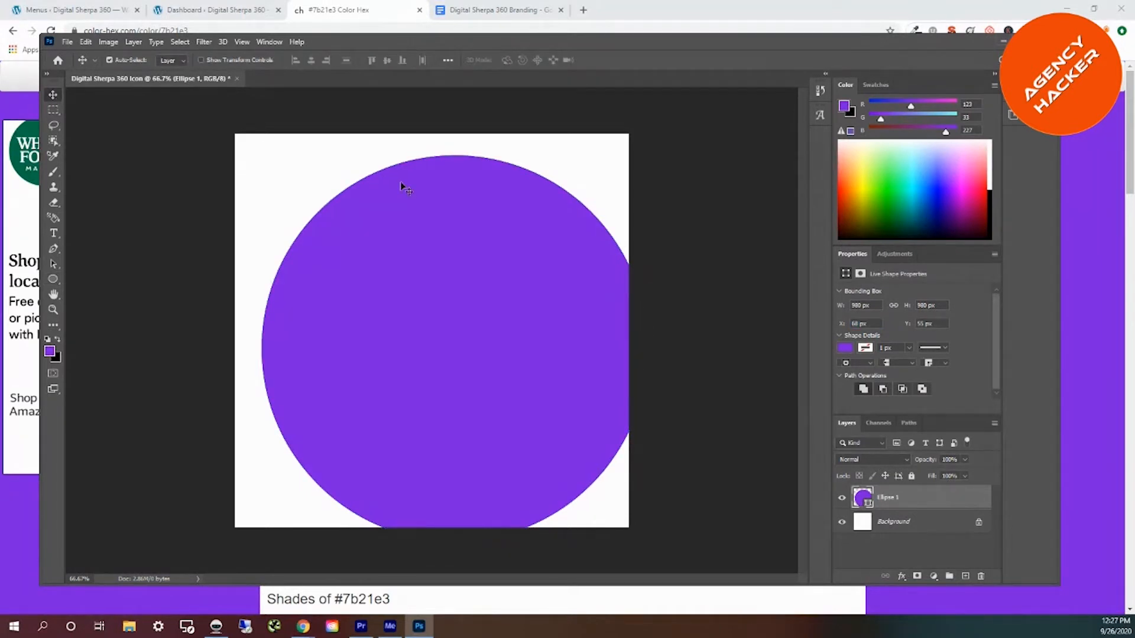
{"action": "left_click_drag", "start_coordinate": [514, 363], "coordinate": [489, 345]}
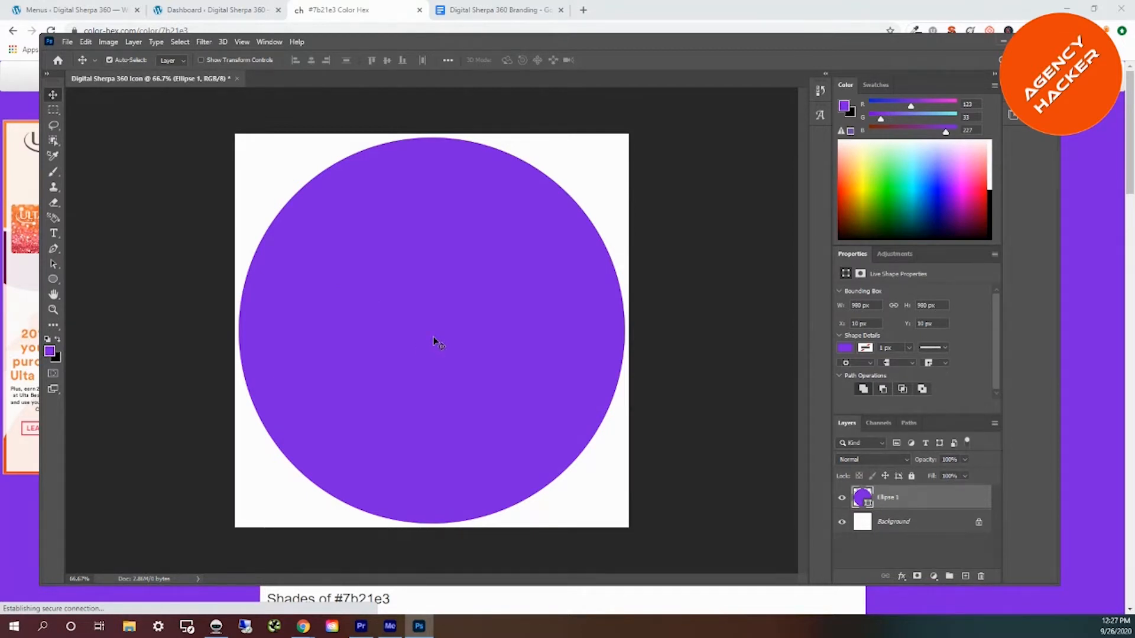
Hide both the circle layer and the Background layer so the canvas is fully transparent.
{"action": "left_click", "coordinate": [842, 498]}
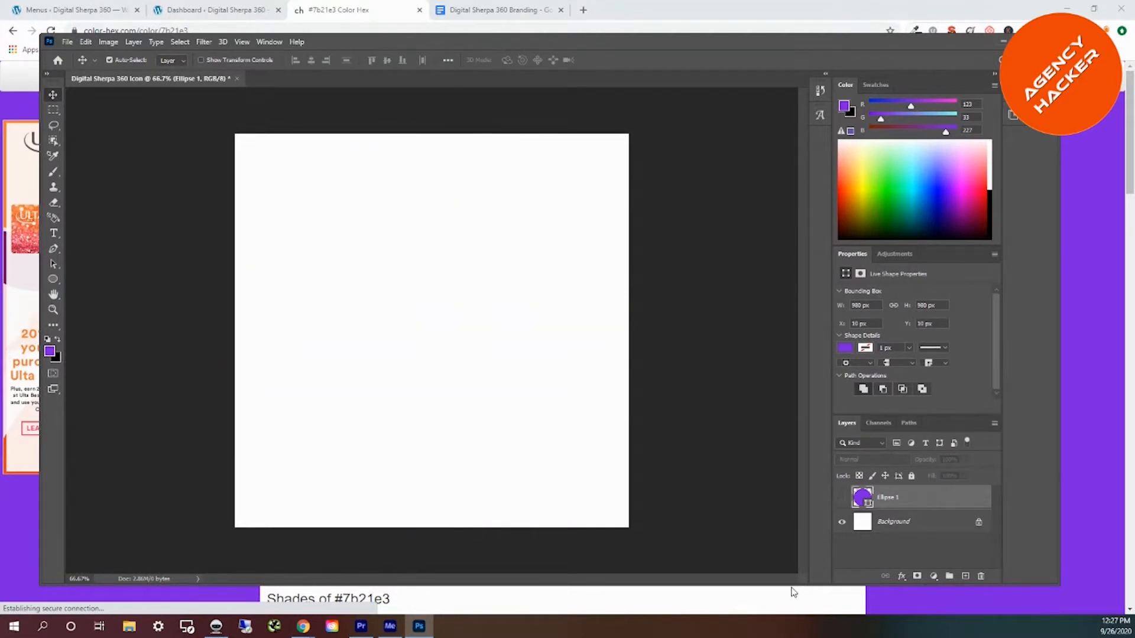
{"action": "left_click", "coordinate": [841, 524]}
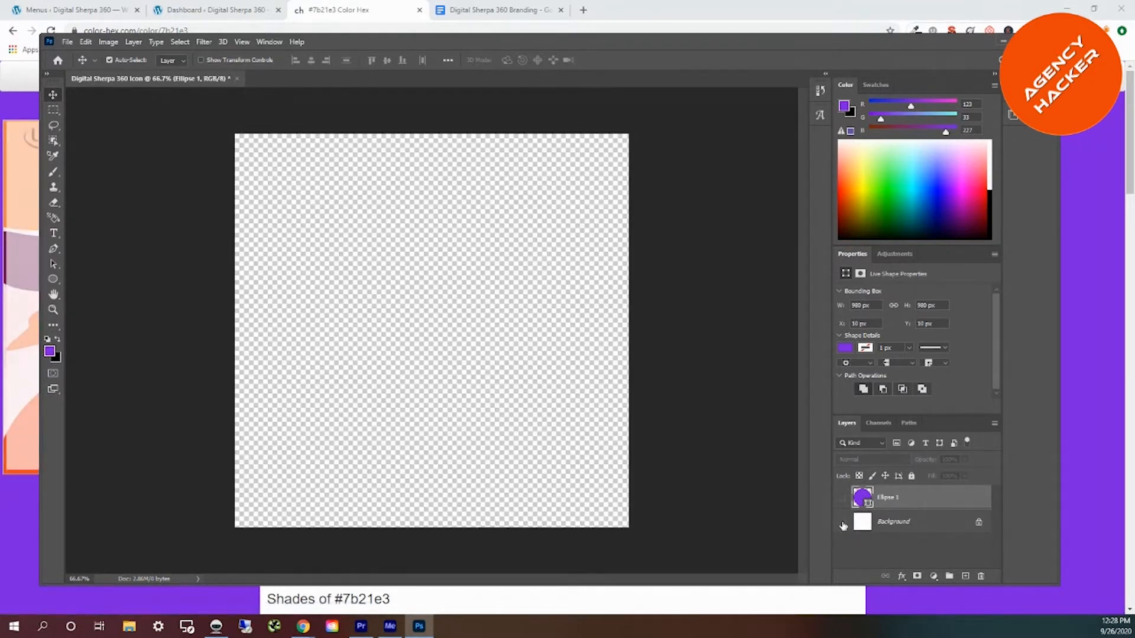
{"action": "left_click", "coordinate": [842, 522]}
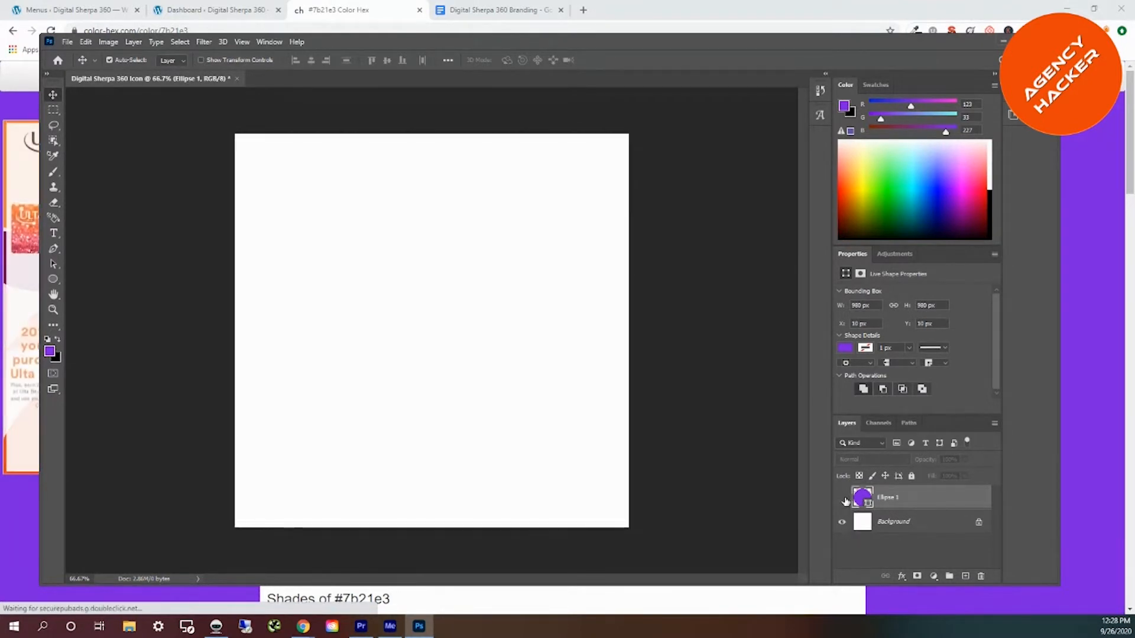
{"action": "left_click", "coordinate": [845, 500]}
{"action": "left_click", "coordinate": [844, 499]}
{"action": "left_click", "coordinate": [842, 523]}
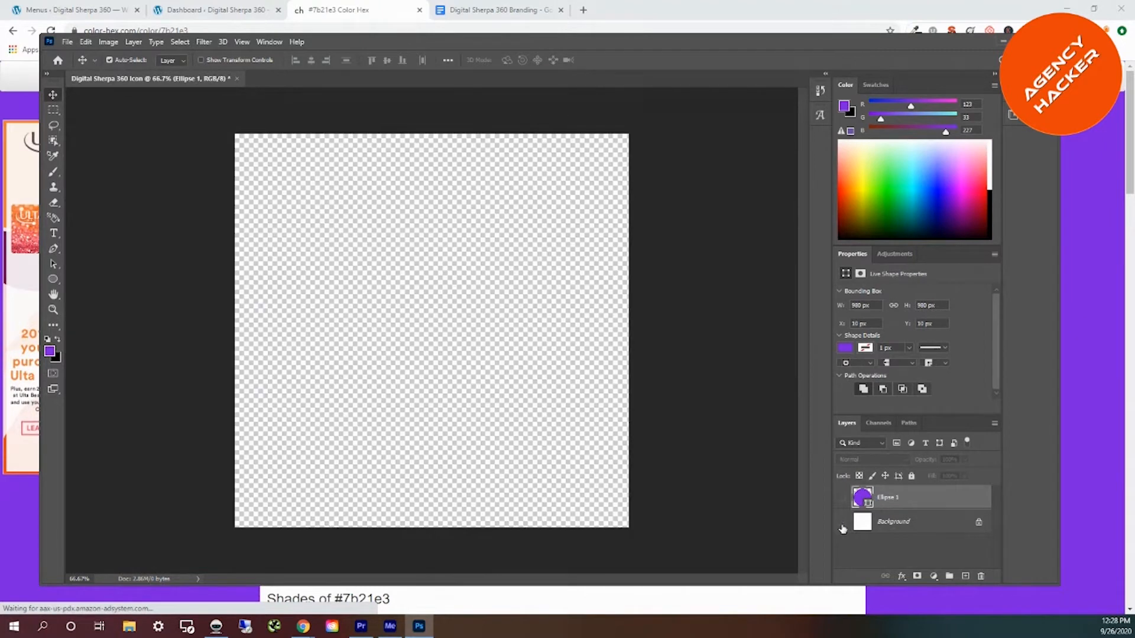
Start a new text layer near the middle of the canvas in Lato Black Italic.
{"action": "left_click", "coordinate": [55, 237]}
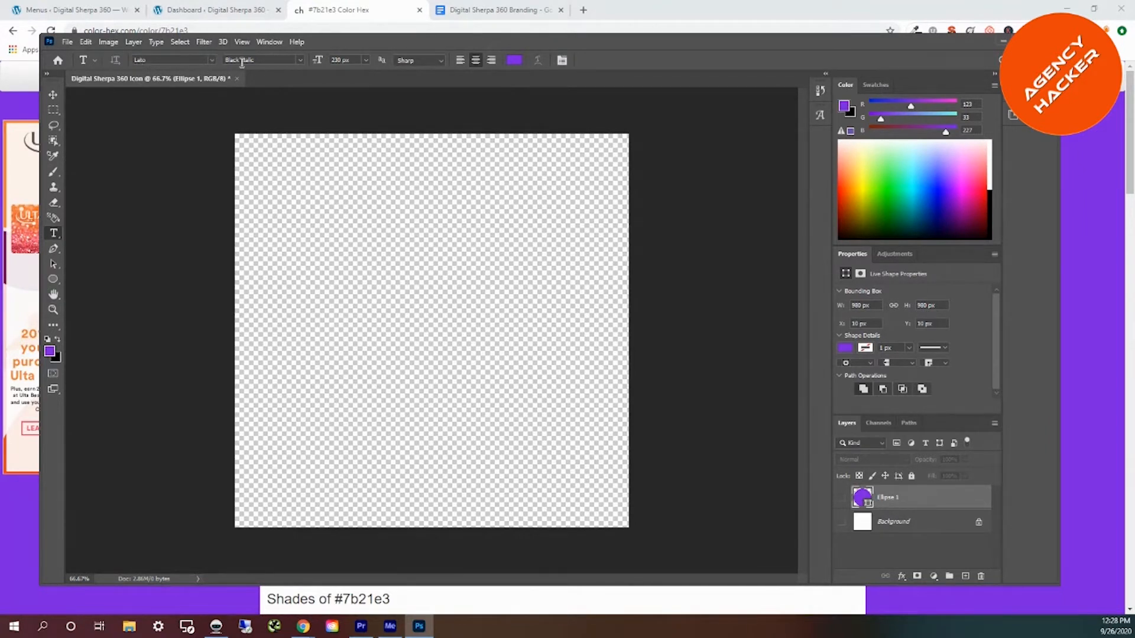
{"action": "left_click", "coordinate": [299, 59]}
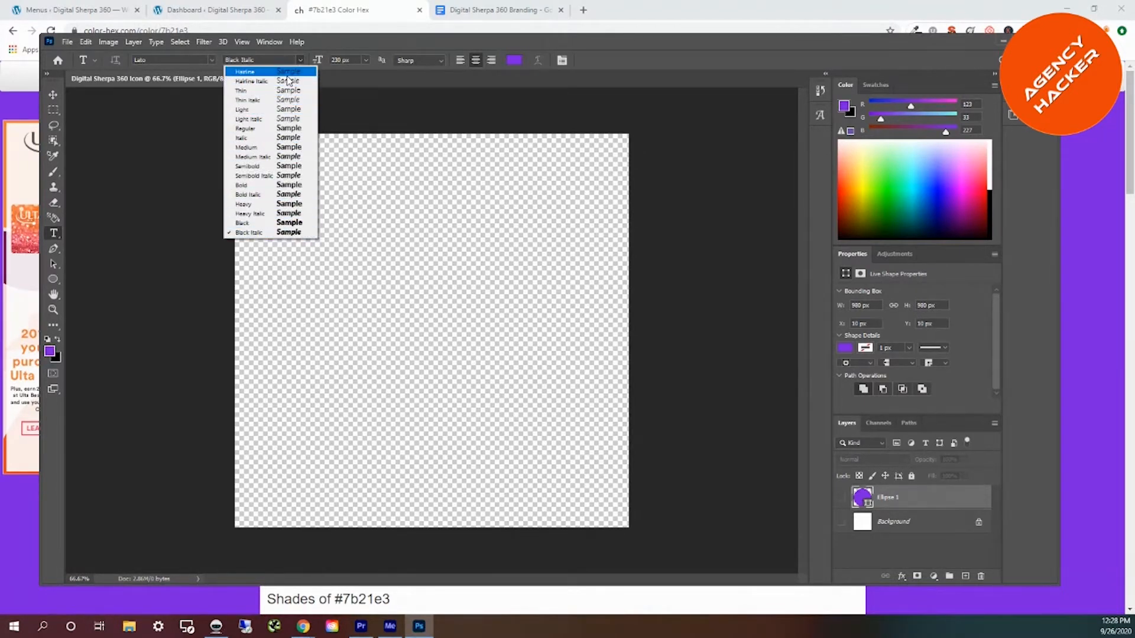
{"action": "left_click", "coordinate": [289, 233]}
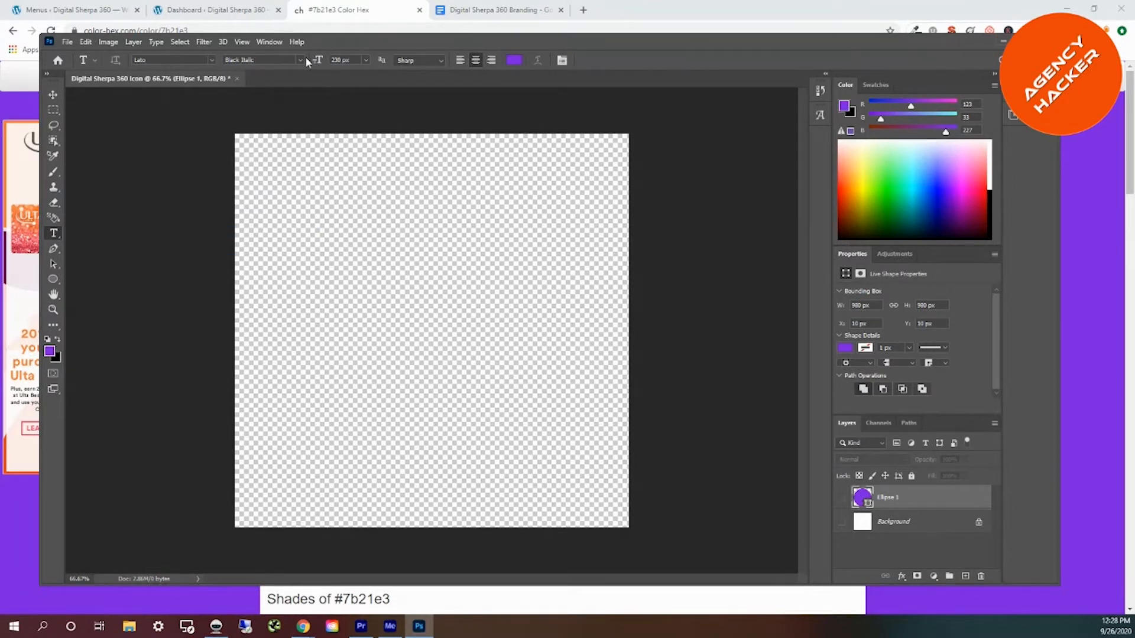
{"action": "left_click", "coordinate": [401, 322]}
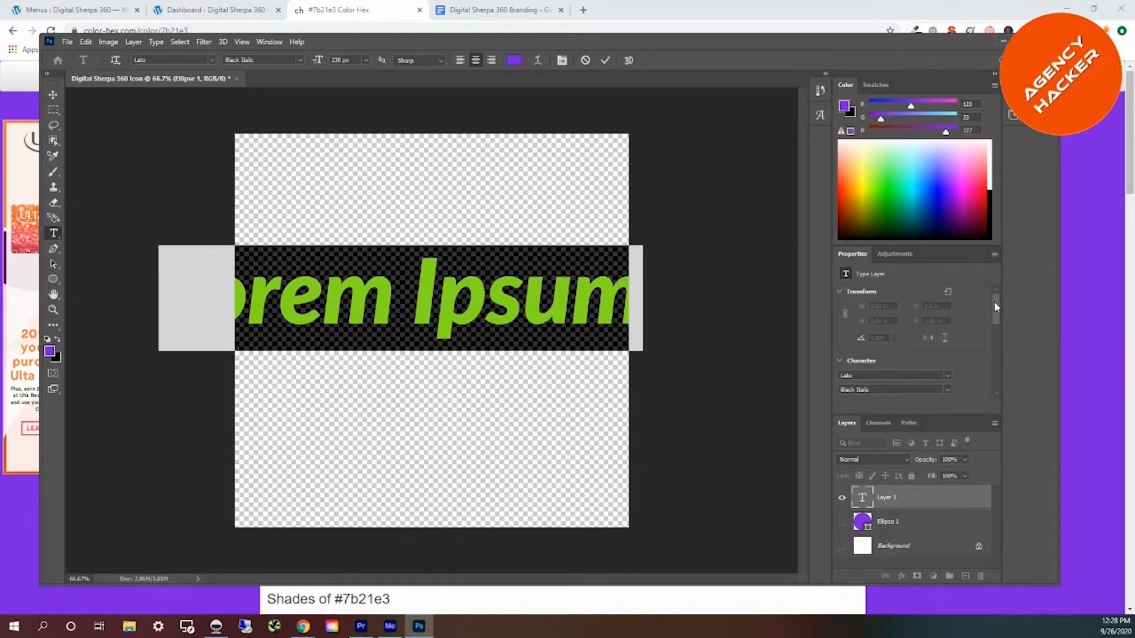
Set the tracking of the new text to 0.
{"action": "left_click_drag", "start_coordinate": [994, 302], "coordinate": [994, 322]}
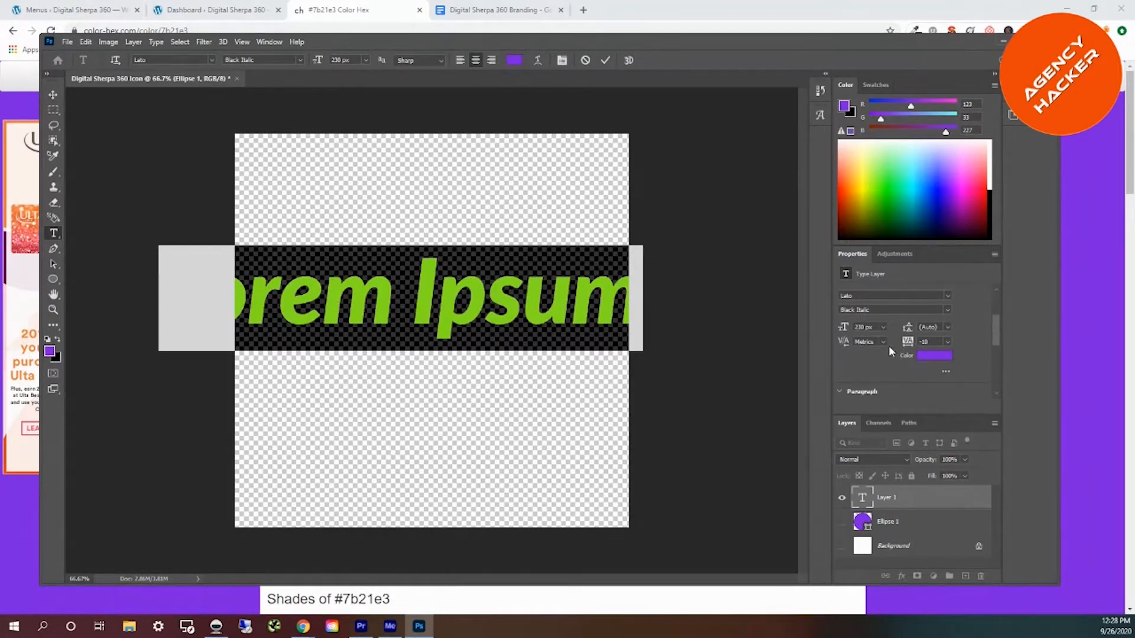
{"action": "left_click", "coordinate": [949, 345]}
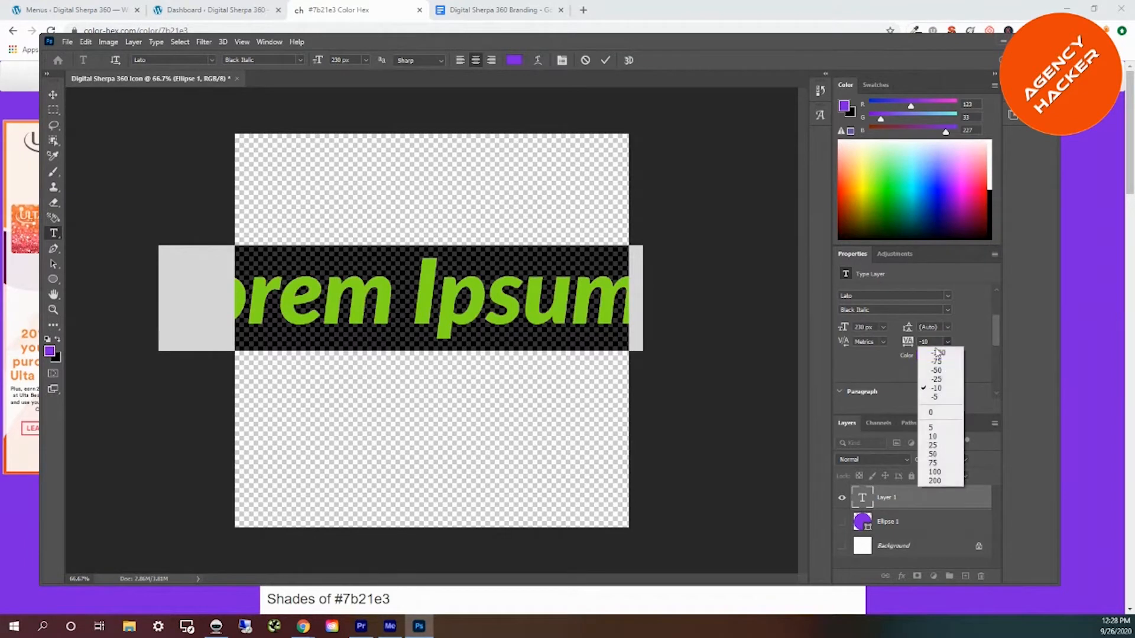
{"action": "left_click", "coordinate": [945, 413]}
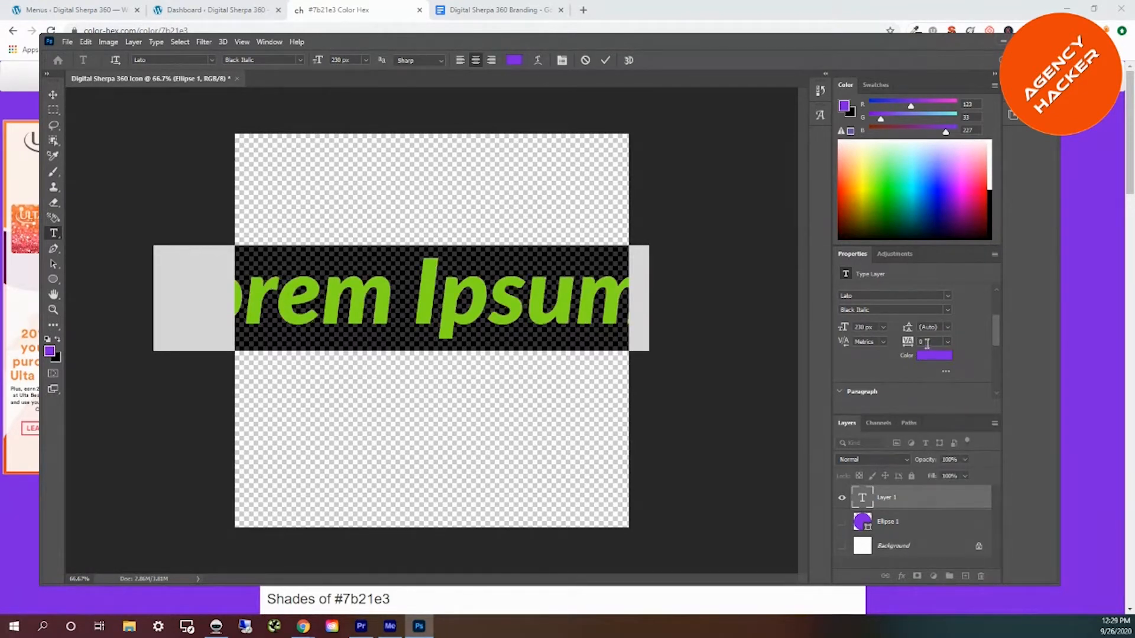
{"action": "double_click", "coordinate": [863, 329]}
{"action": "left_click", "coordinate": [49, 238]}
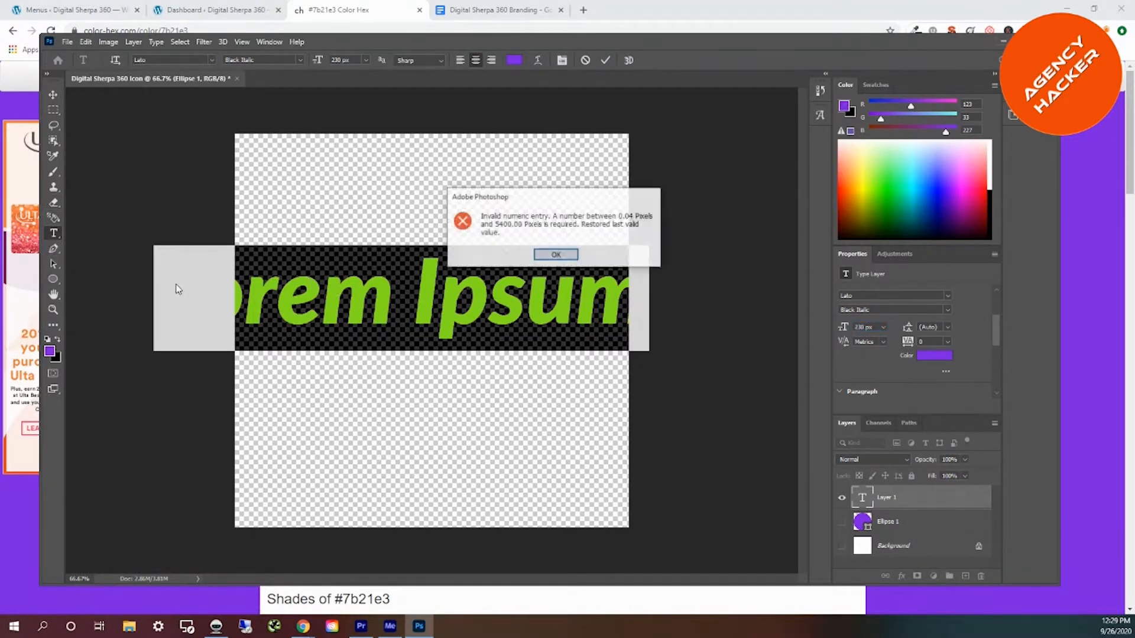
{"action": "left_click", "coordinate": [558, 255]}
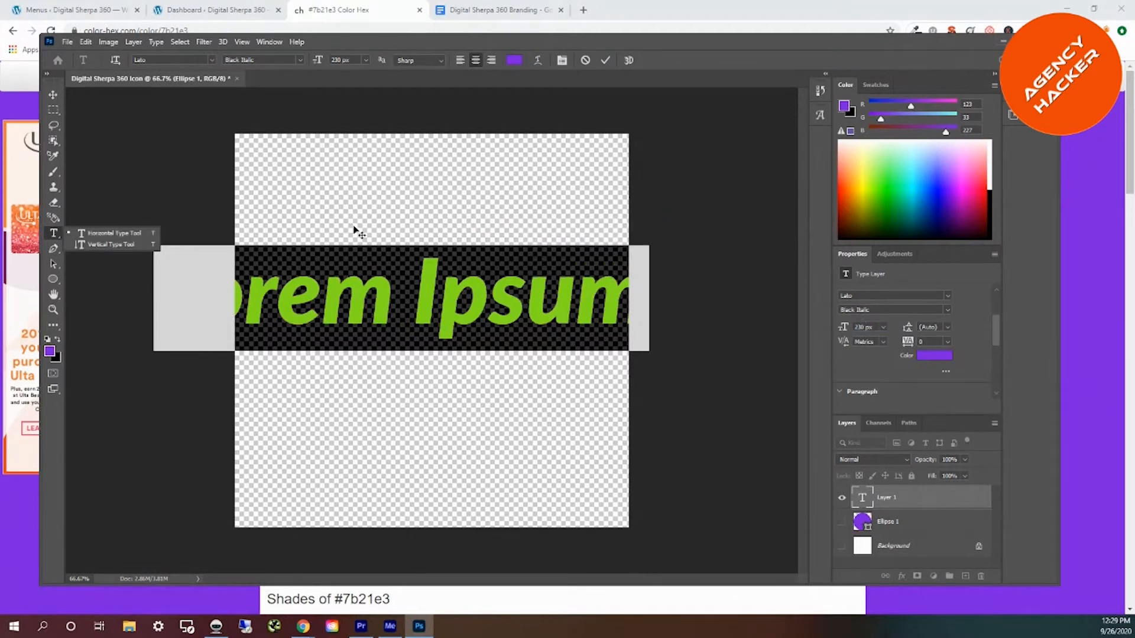
Replace all of the Lorem Ipsum placeholder text with the single letter S.
{"action": "left_click", "coordinate": [381, 314]}
{"action": "left_click", "coordinate": [380, 306]}
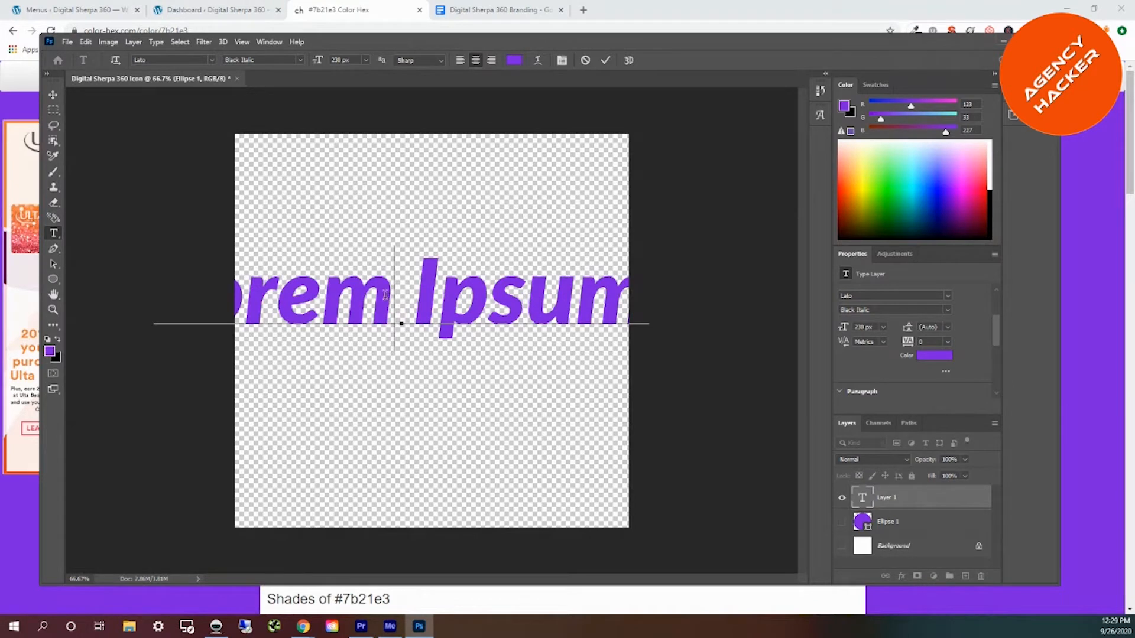
{"action": "key", "text": "ctrl"}
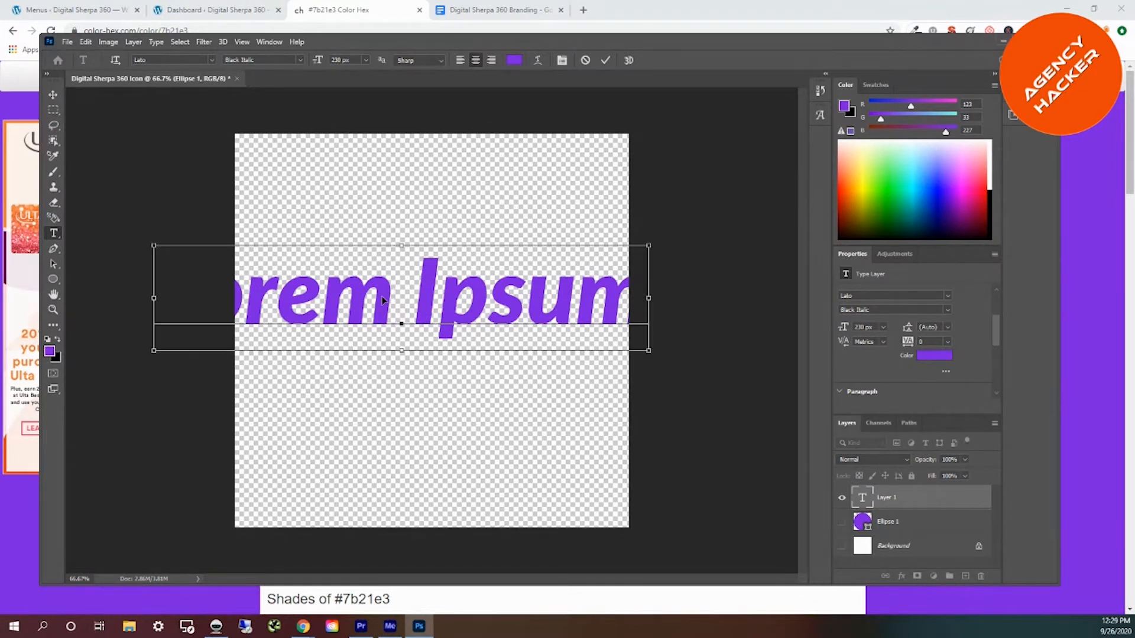
{"action": "key", "text": "ctrl+a"}
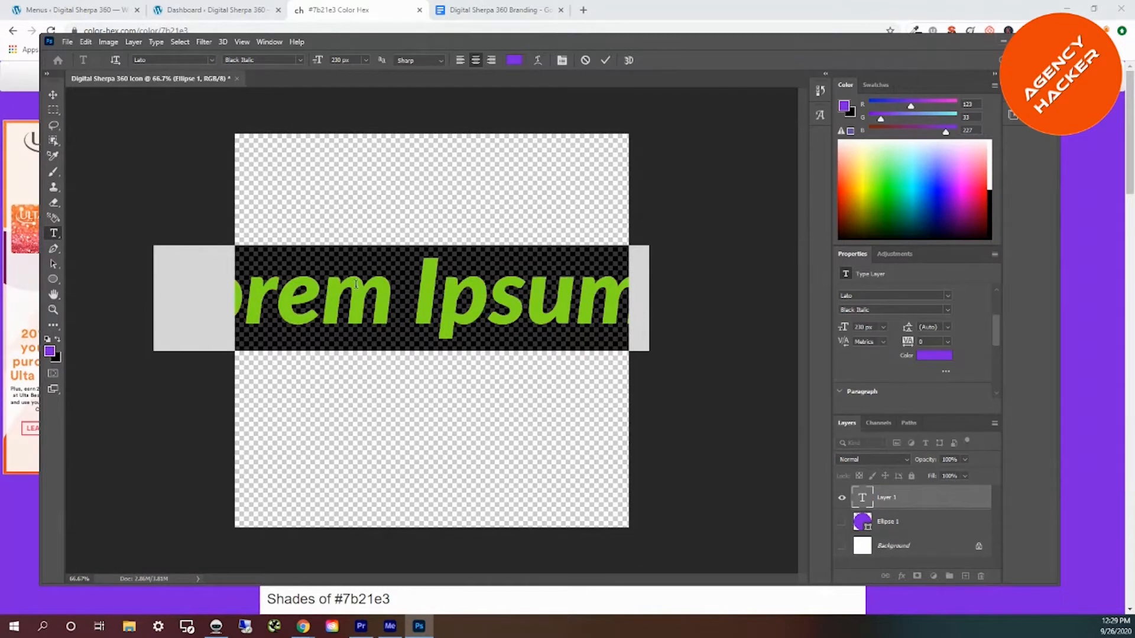
{"action": "type", "text": "S"}
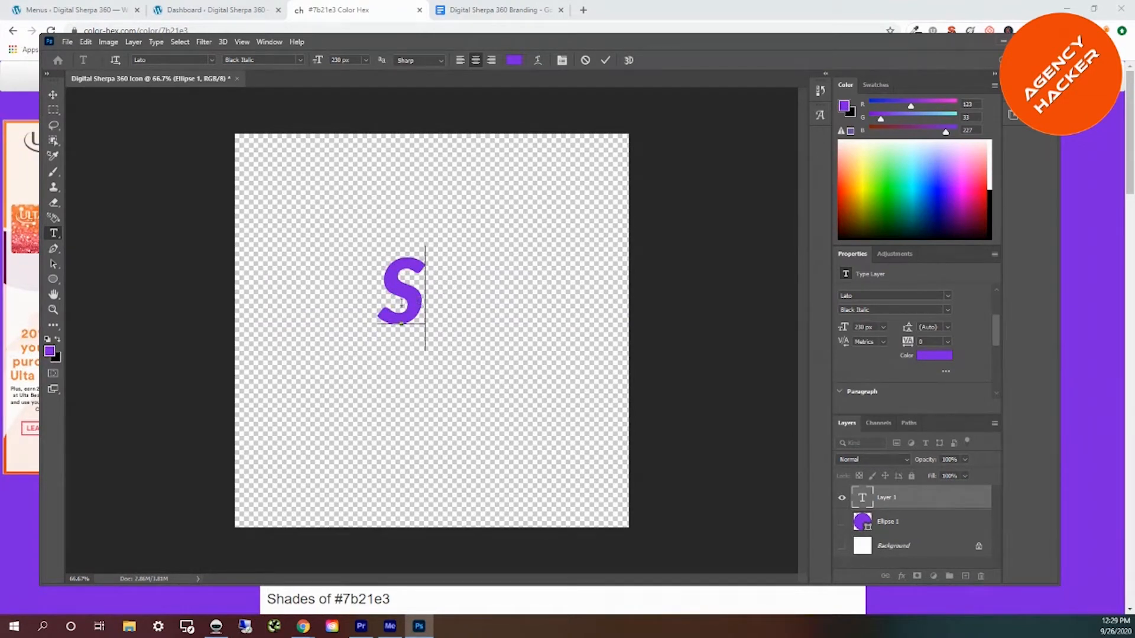
Change the color of the letter S to white, hex ffffff.
{"action": "double_click", "coordinate": [402, 304]}
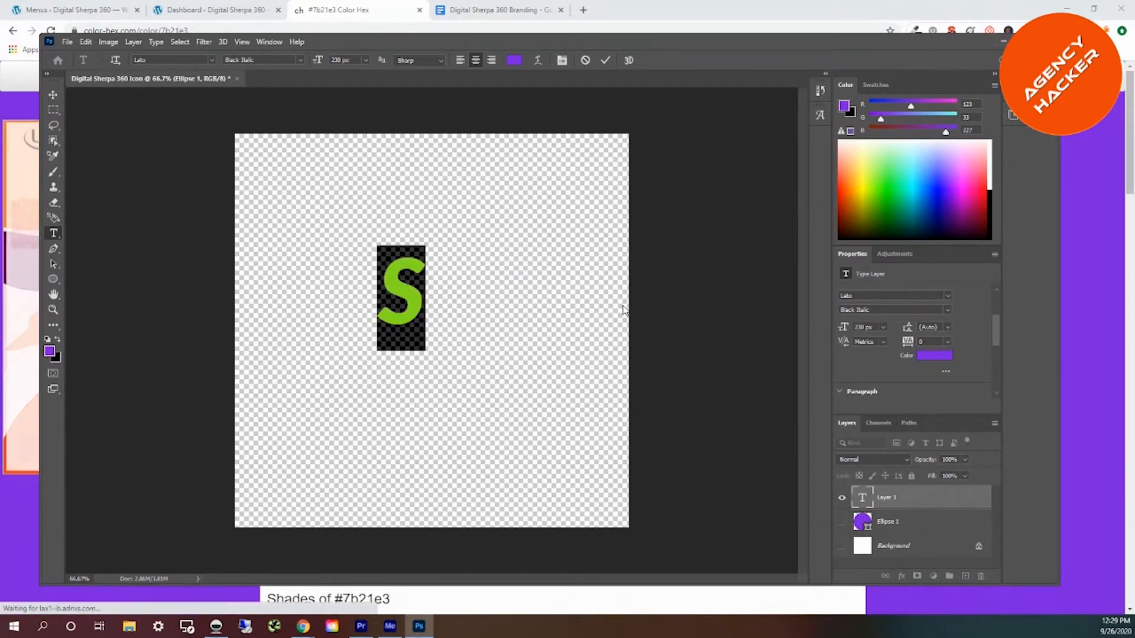
{"action": "left_click", "coordinate": [929, 356]}
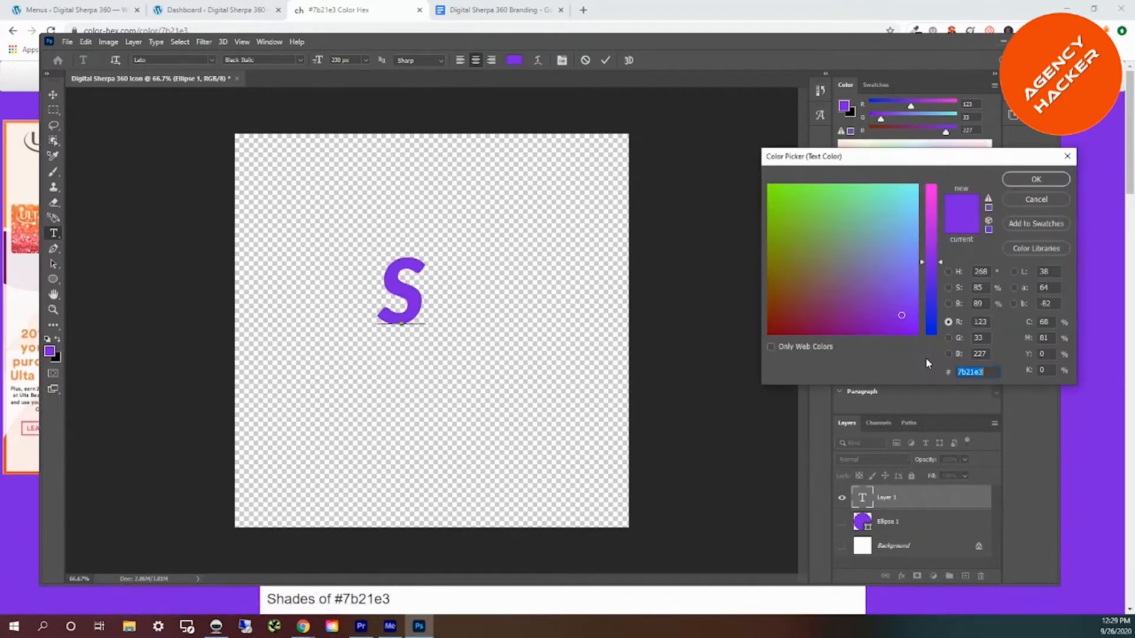
{"action": "type", "text": "fff"}
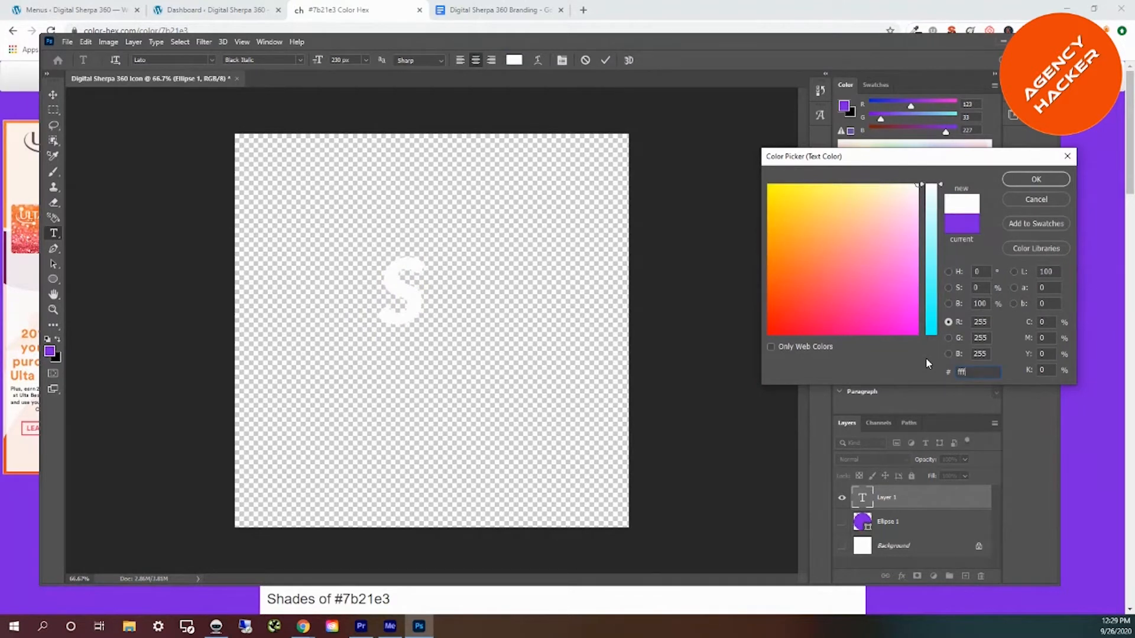
{"action": "type", "text": "fff"}
{"action": "left_click", "coordinate": [1036, 180]}
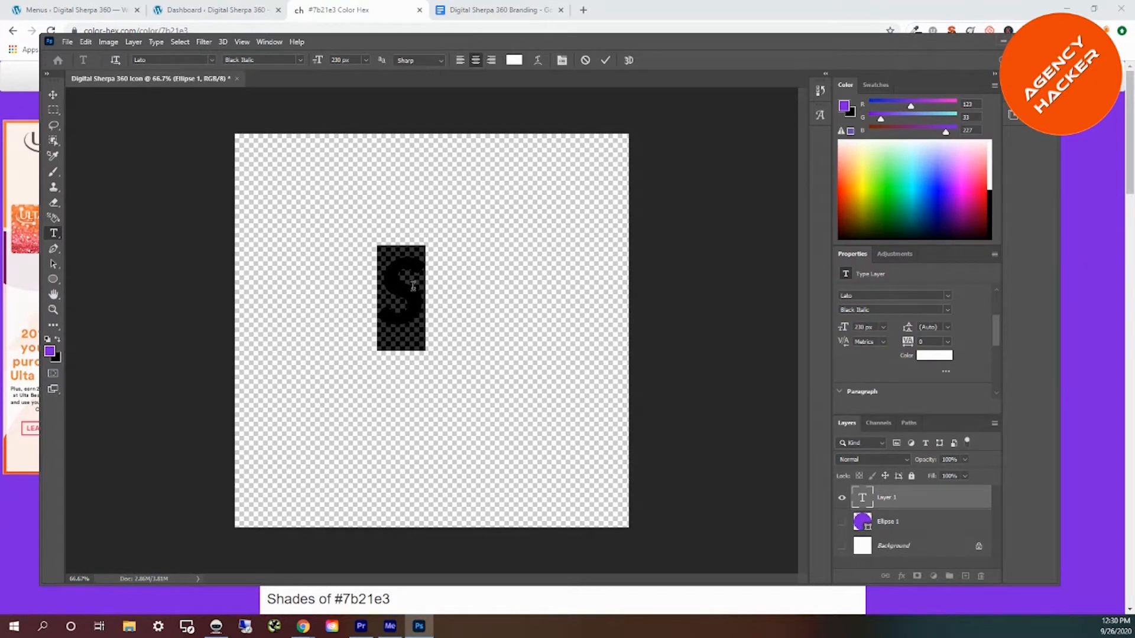
Set the font size of the letter S to 900 px.
{"action": "left_click_drag", "start_coordinate": [415, 287], "coordinate": [396, 292]}
{"action": "type", "text": "900"}
{"action": "key", "text": "Return"}
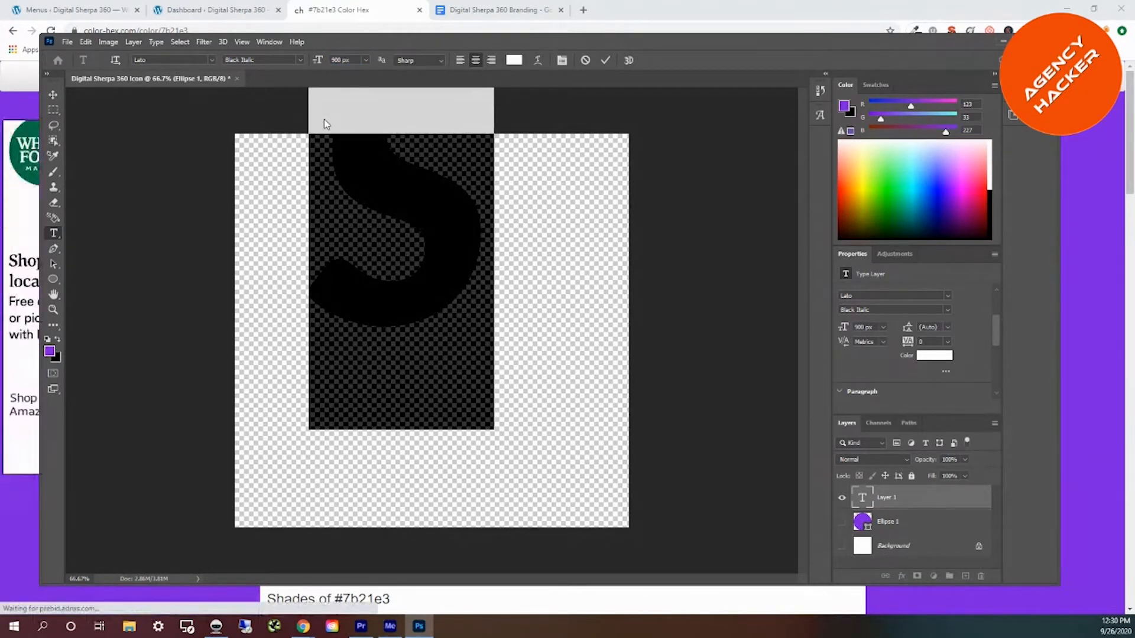
Move the letter S to the middle of the canvas and make the circle layer visible again behind it.
{"action": "left_click", "coordinate": [54, 96]}
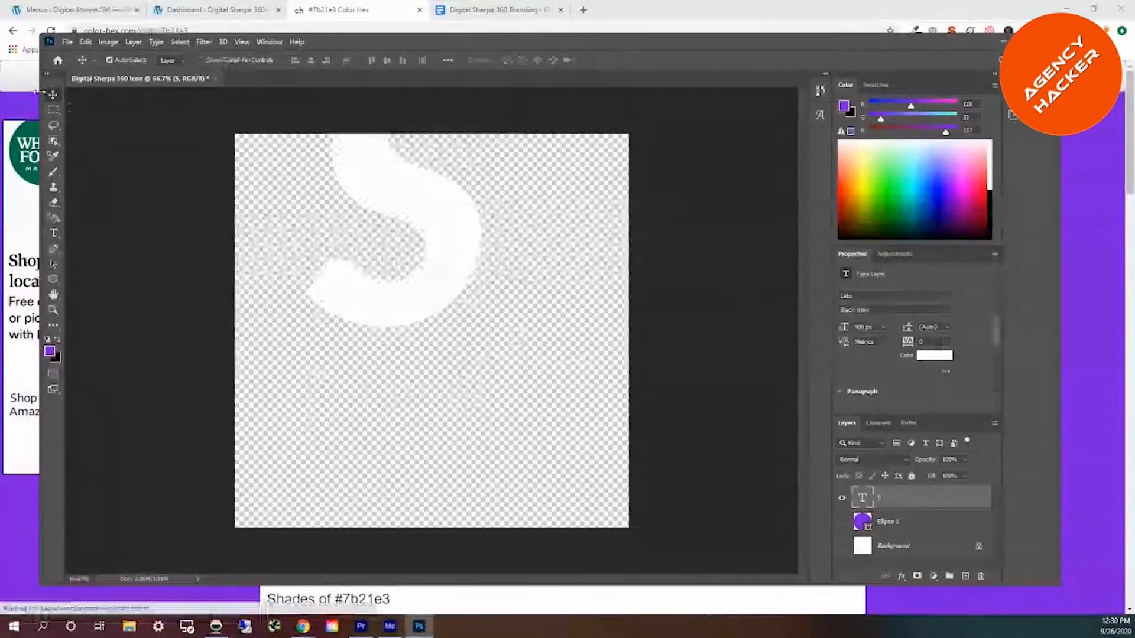
{"action": "left_click_drag", "start_coordinate": [400, 189], "coordinate": [431, 334]}
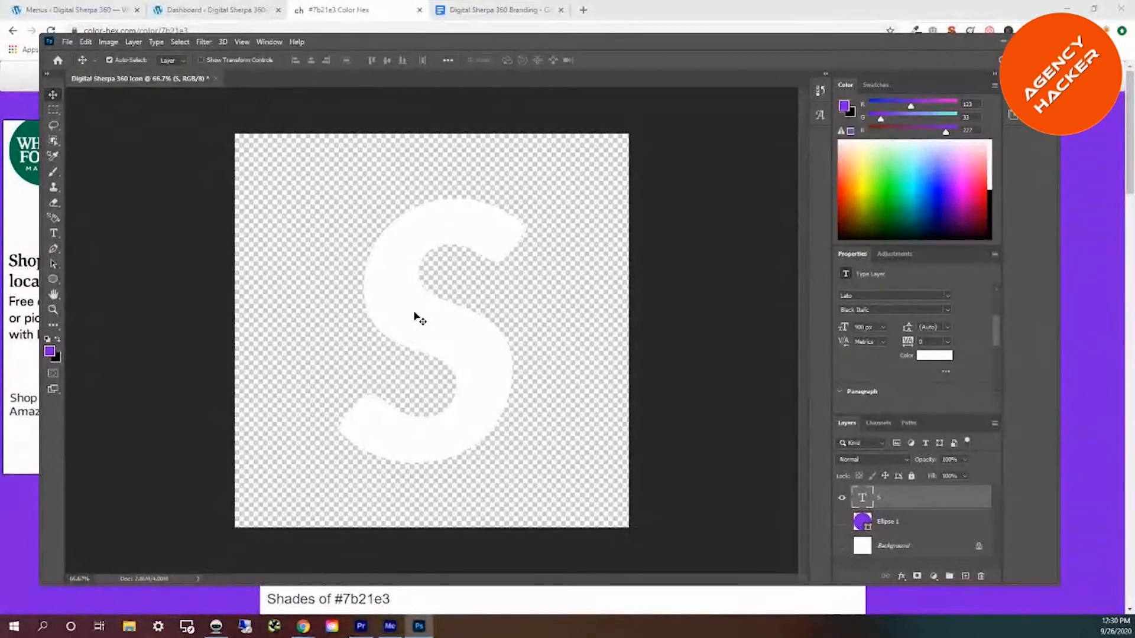
{"action": "left_click", "coordinate": [841, 523]}
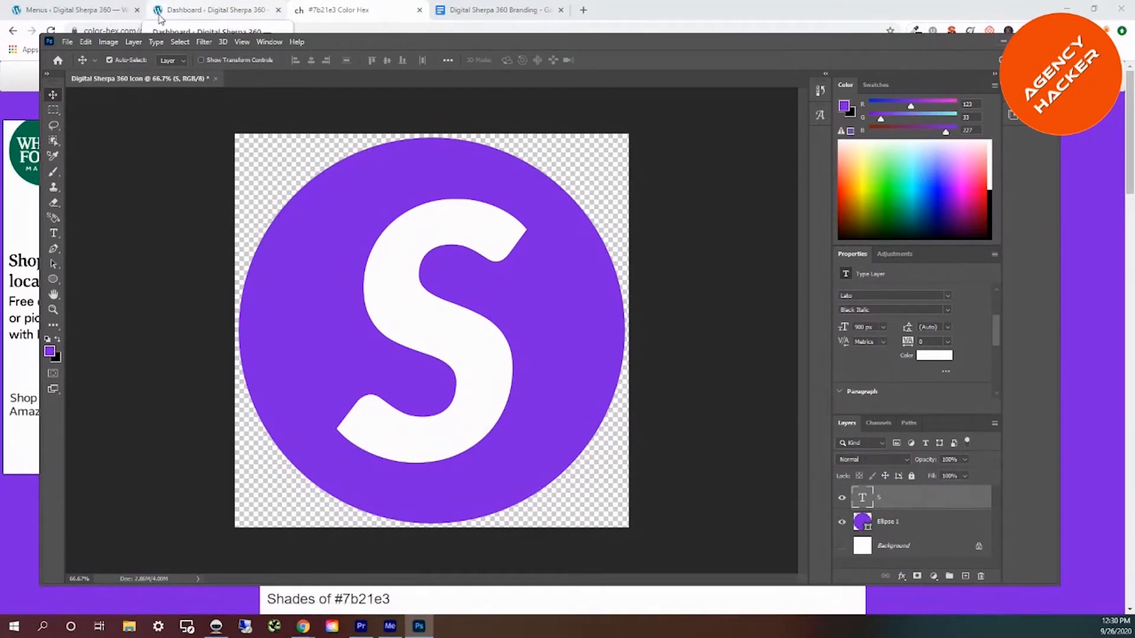
Increase the font size of the letter S to 960 px.
{"action": "left_click", "coordinate": [53, 233]}
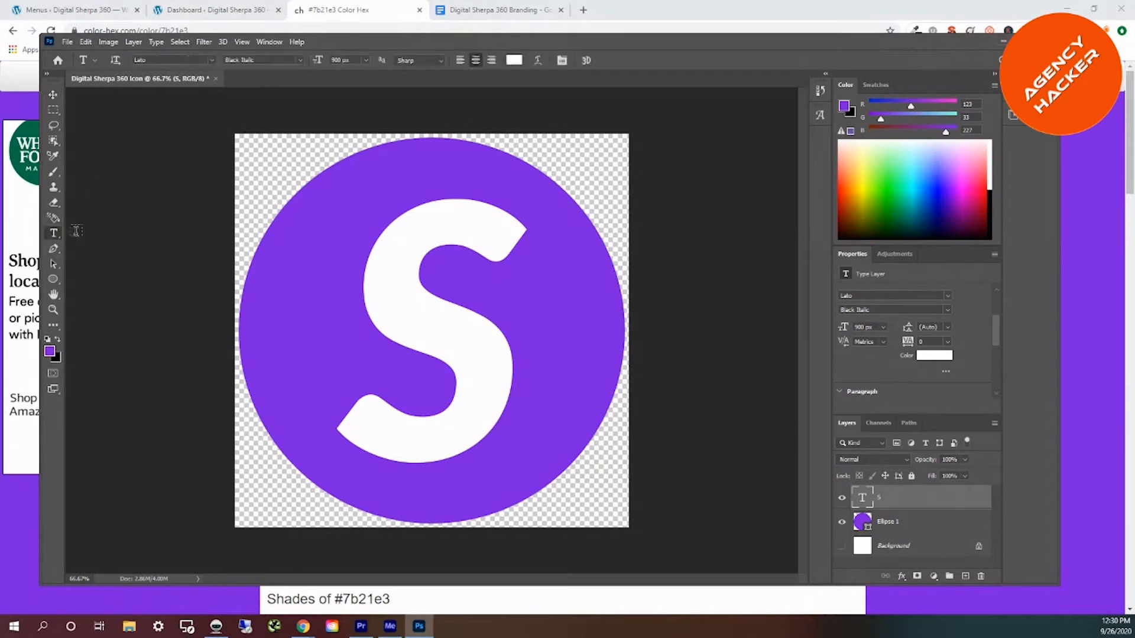
{"action": "double_click", "coordinate": [448, 321]}
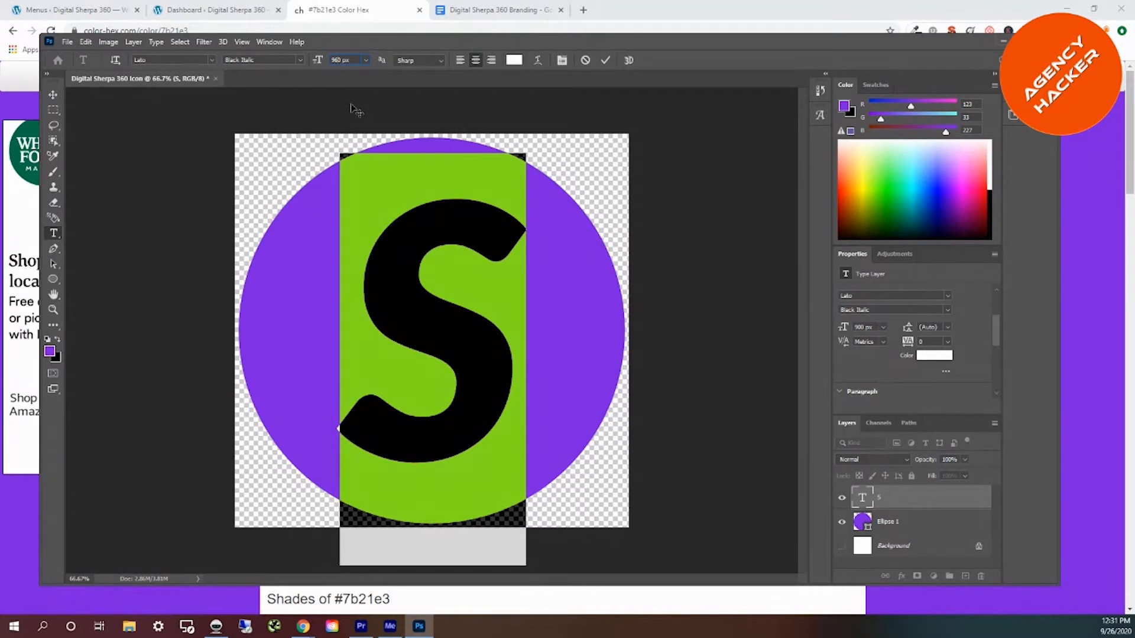
{"action": "key", "text": "Return"}
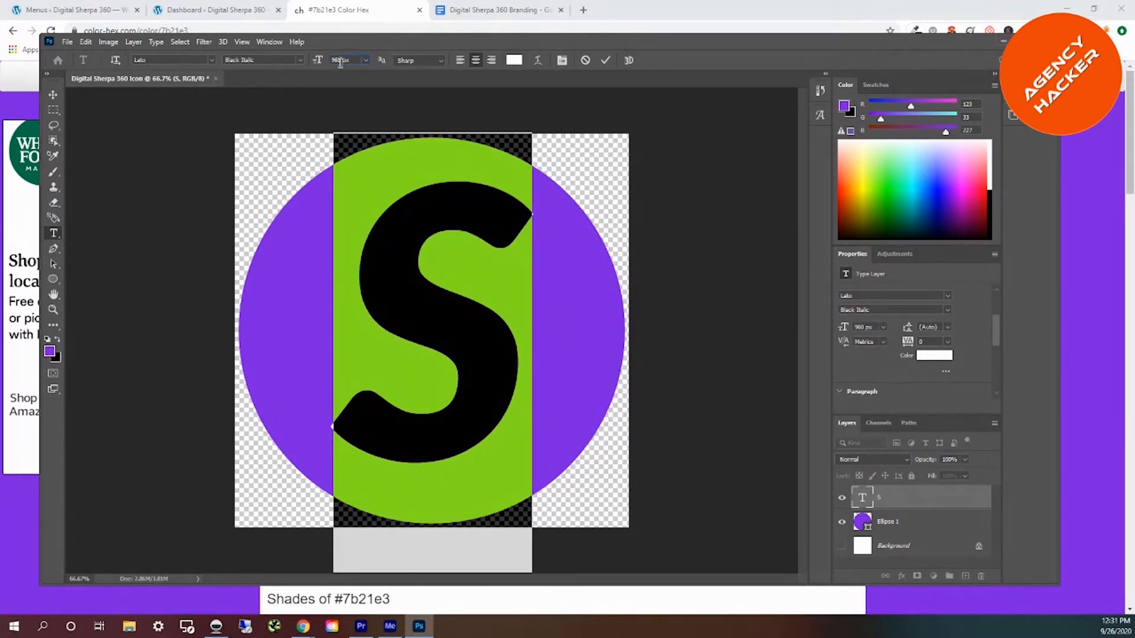
Enlarge the letter S to 1080 px and move it down so it sits centered in the purple circle.
{"action": "left_click_drag", "start_coordinate": [340, 63], "coordinate": [317, 60]}
{"action": "type", "text": "108"}
{"action": "key", "text": "Return"}
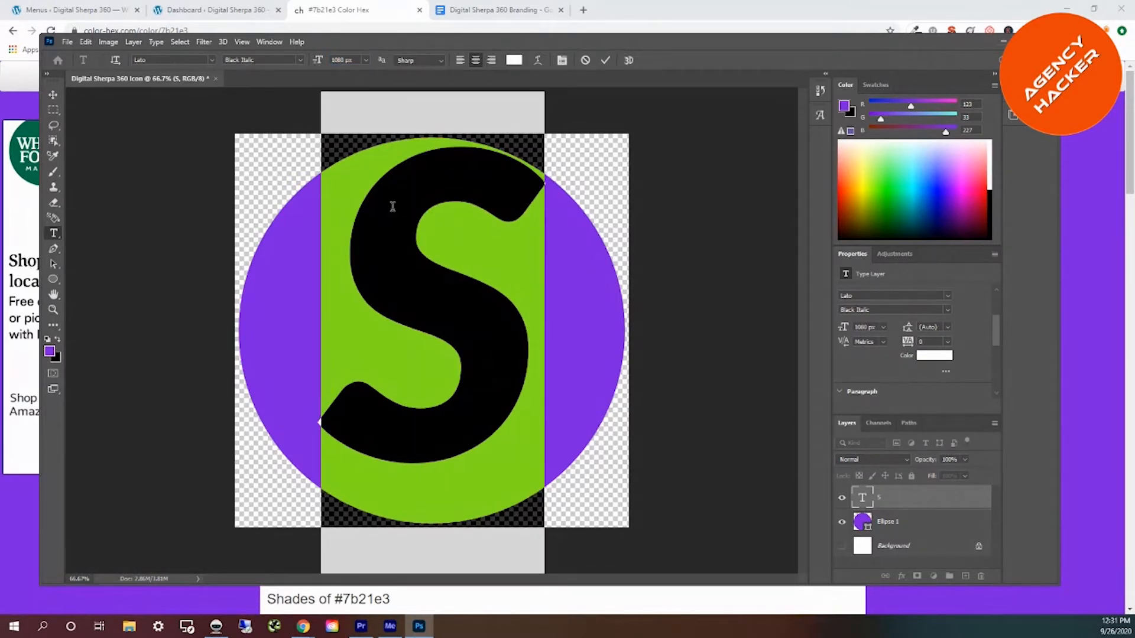
{"action": "left_click", "coordinate": [52, 96]}
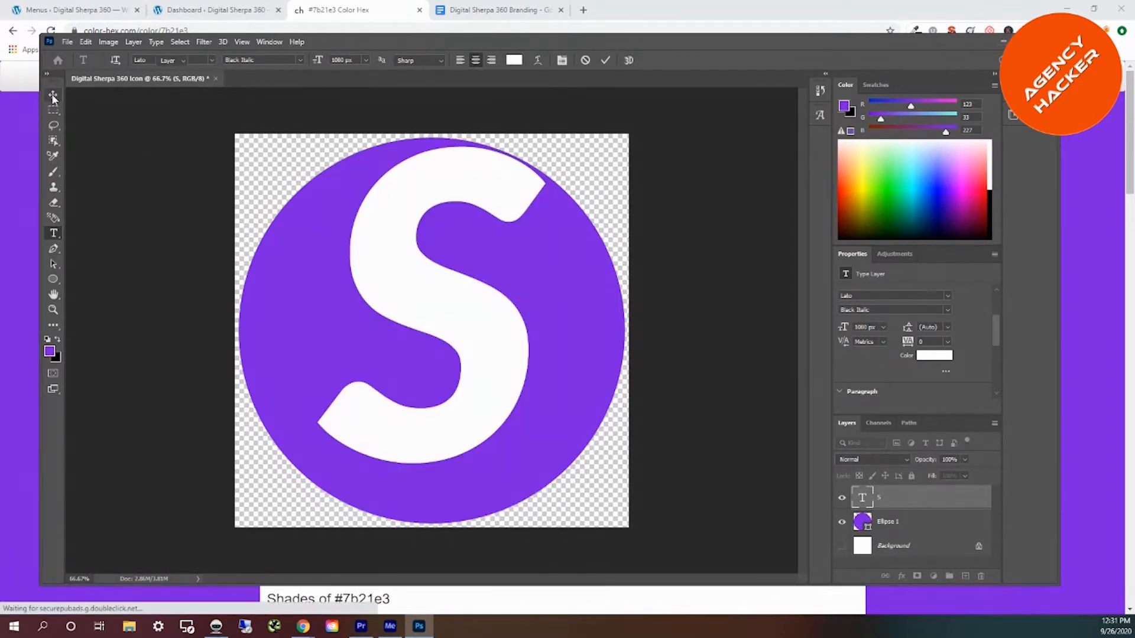
{"action": "left_click_drag", "start_coordinate": [388, 226], "coordinate": [389, 248]}
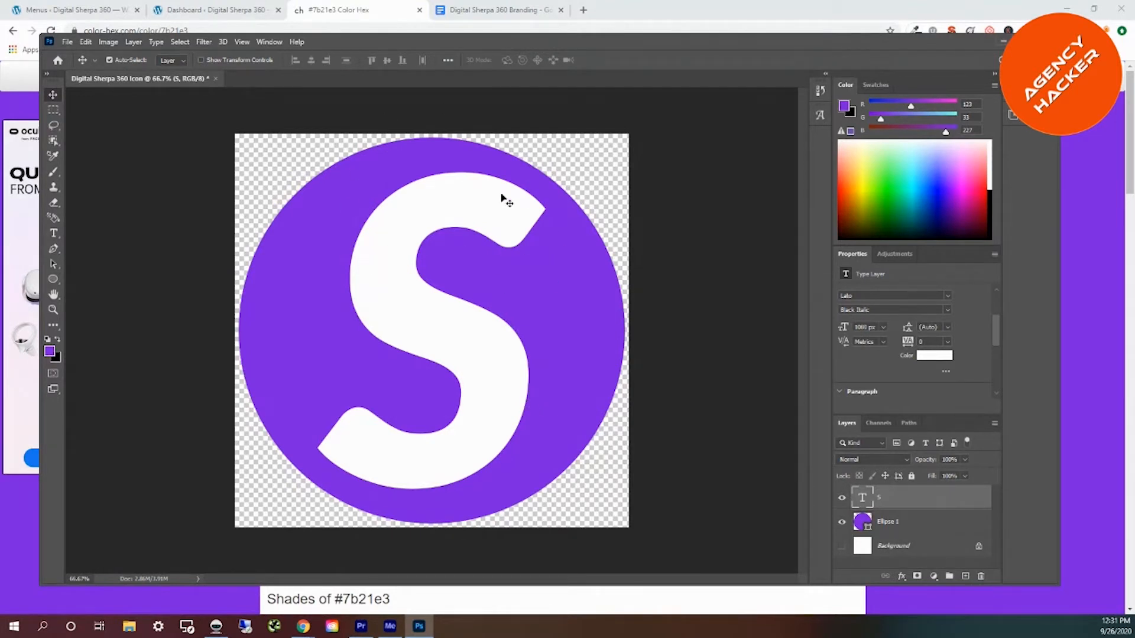
Add a Bevel & Emboss effect to the circle layer, keeping its settings dialog clear of the artwork.
{"action": "left_click", "coordinate": [888, 525]}
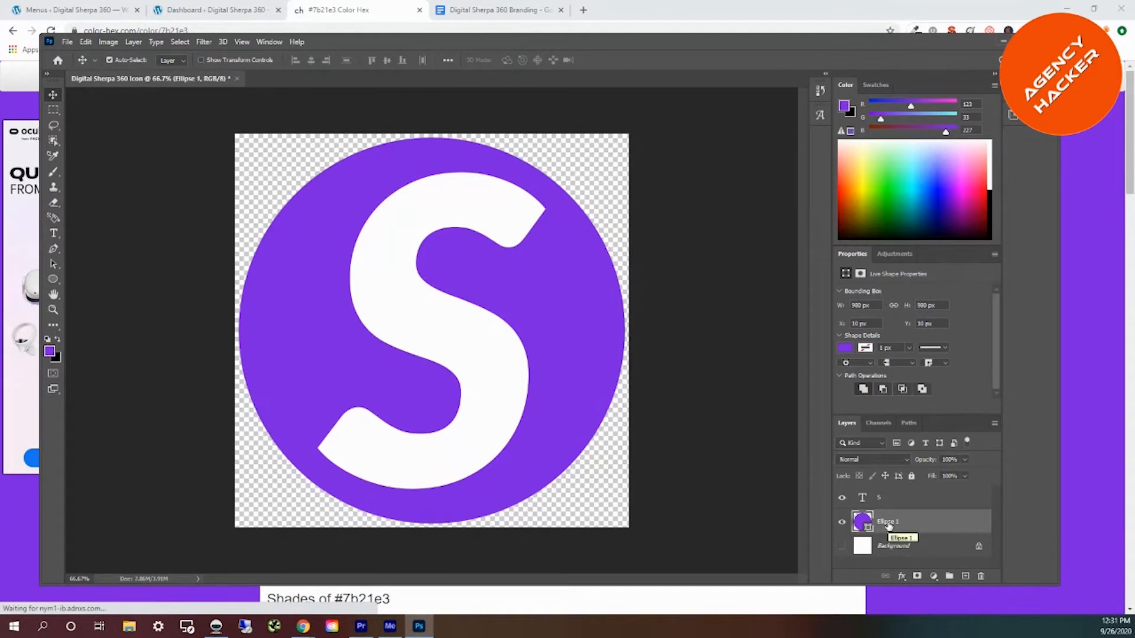
{"action": "left_click", "coordinate": [901, 576]}
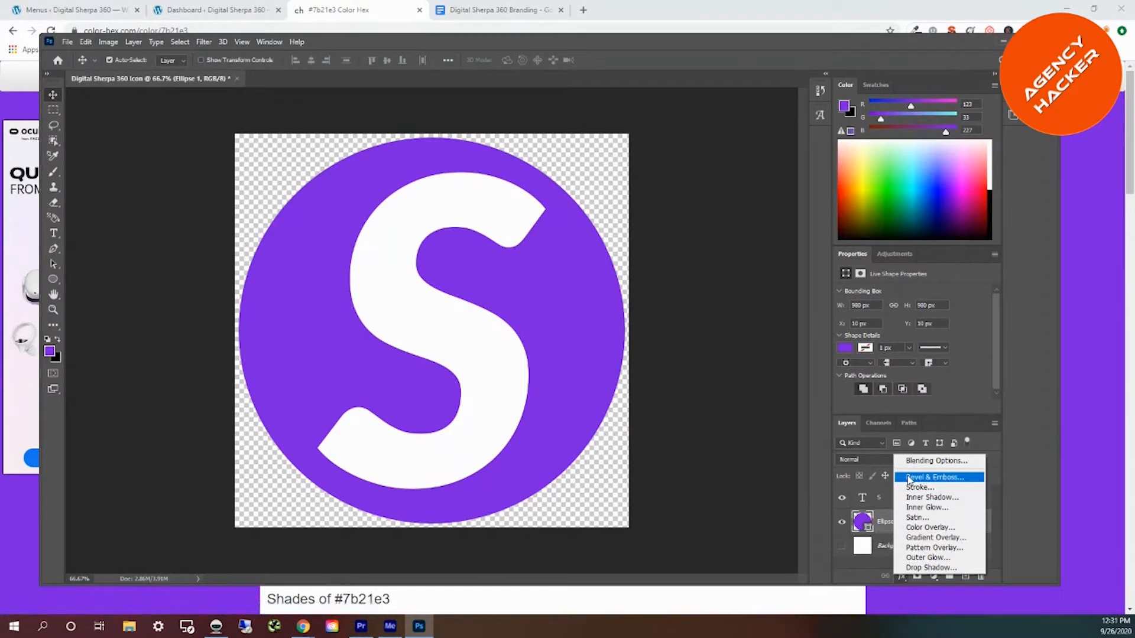
{"action": "left_click", "coordinate": [908, 478]}
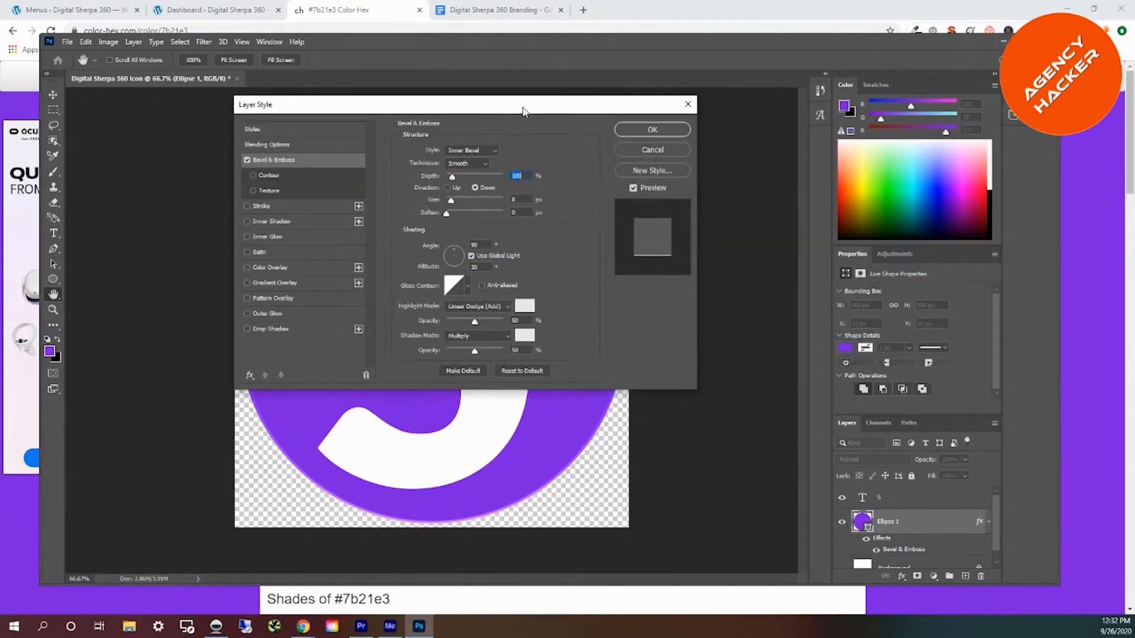
{"action": "left_click_drag", "start_coordinate": [523, 111], "coordinate": [920, 108]}
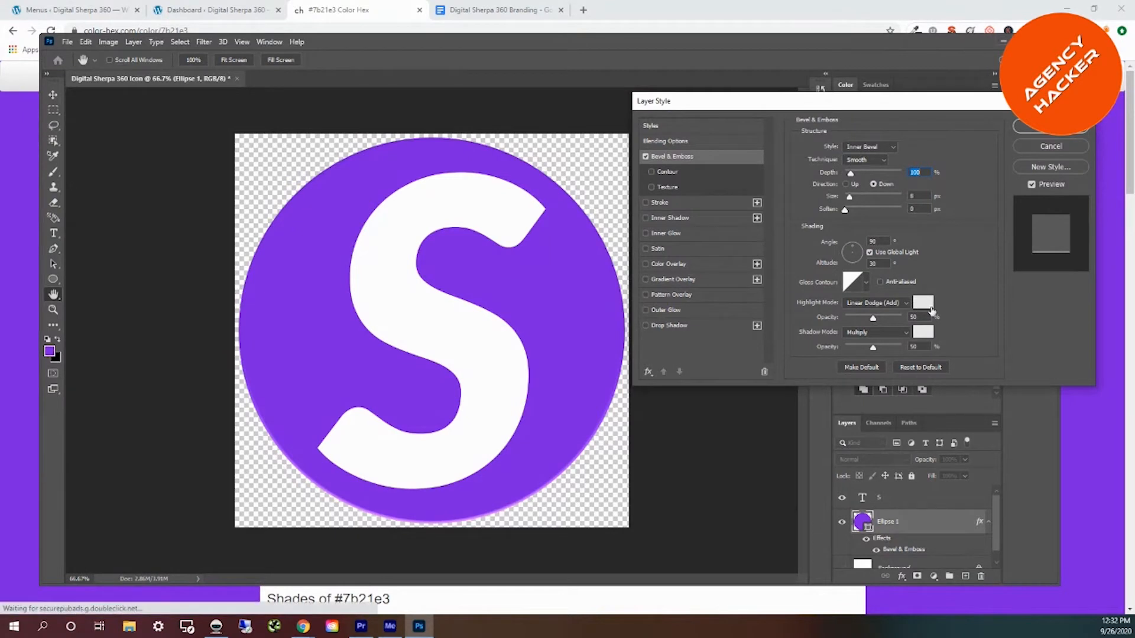
Set the shadow color of the circle's Bevel & Emboss effect to c0c0c0.
{"action": "left_click", "coordinate": [924, 334]}
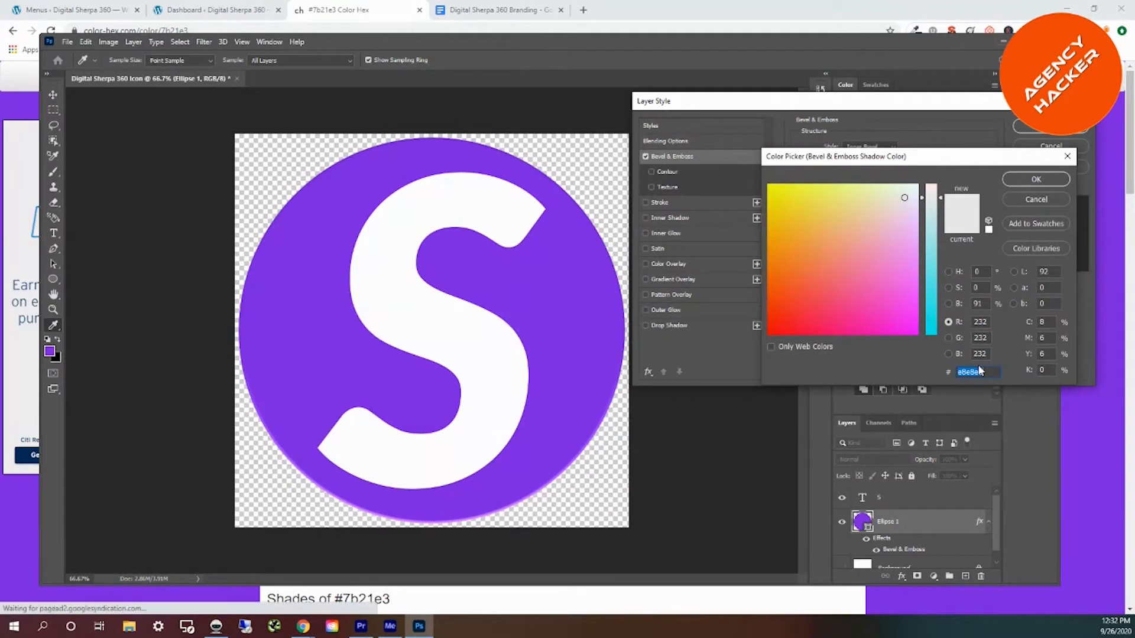
{"action": "type", "text": "e8e8e8"}
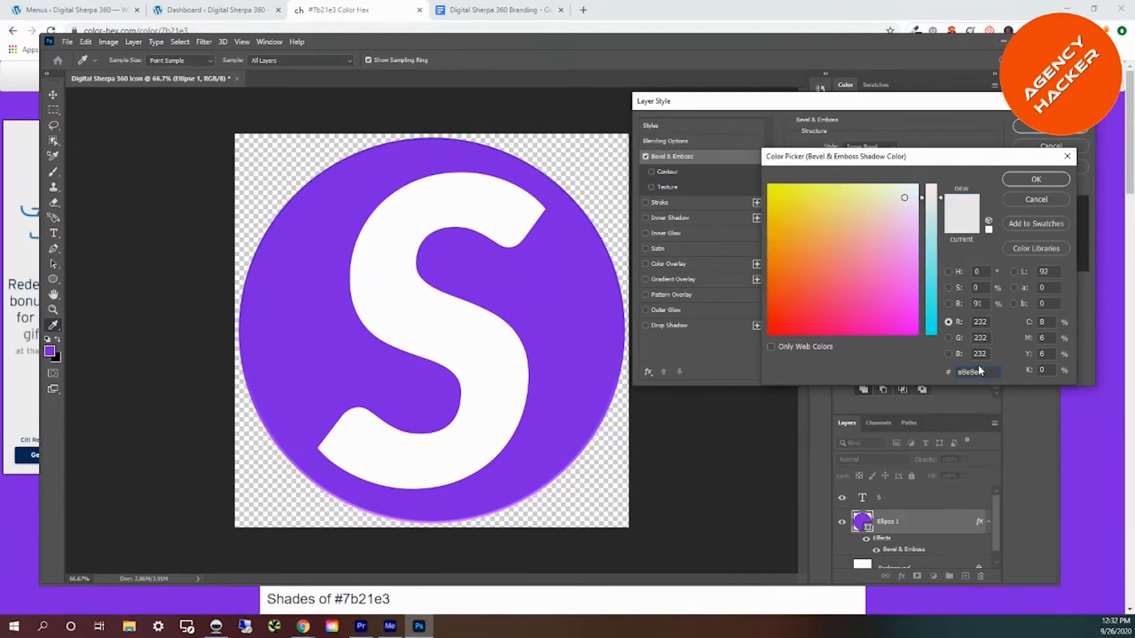
{"action": "double_click", "coordinate": [985, 372]}
{"action": "type", "text": "d0c0c0"}
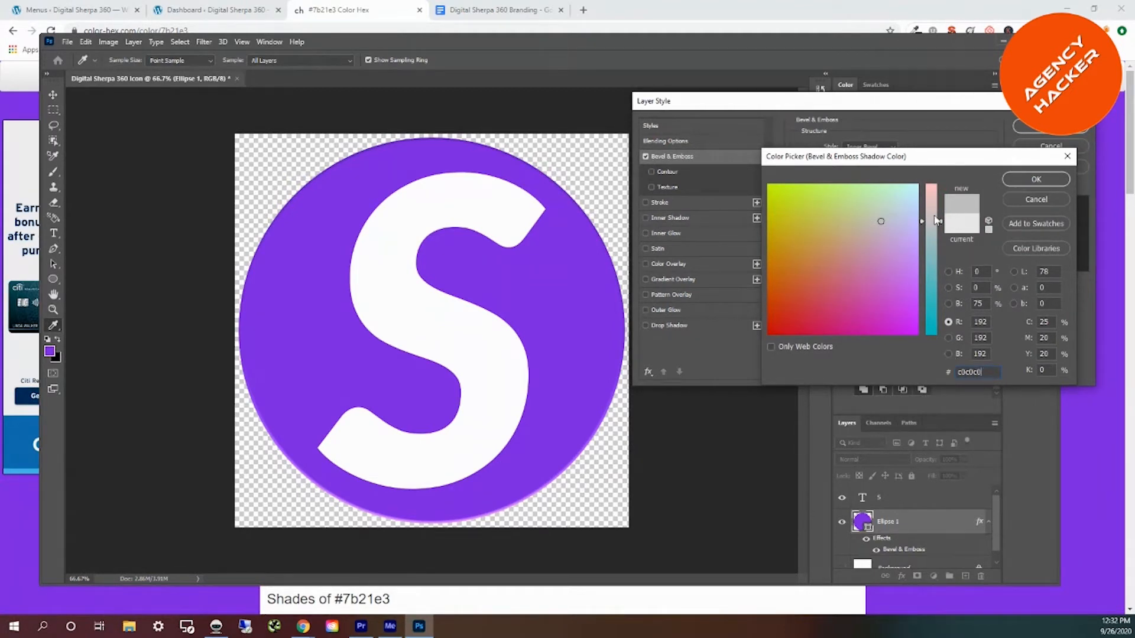
{"action": "left_click", "coordinate": [1033, 182]}
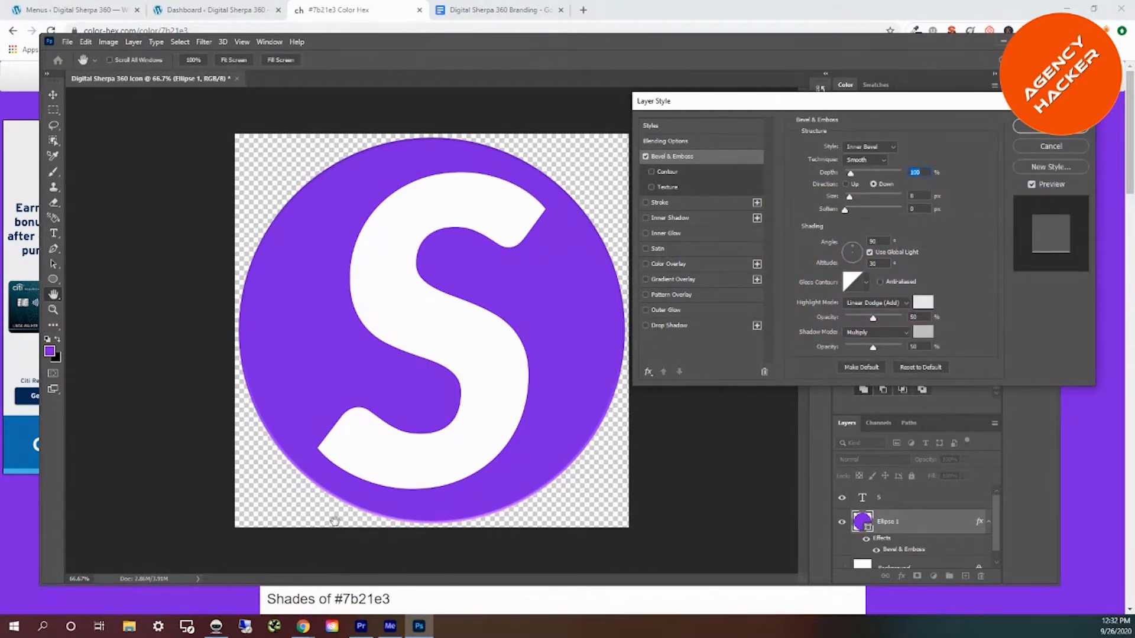
Set the highlight color of the circle's Bevel & Emboss effect to c0c0c0.
{"action": "left_click", "coordinate": [922, 302]}
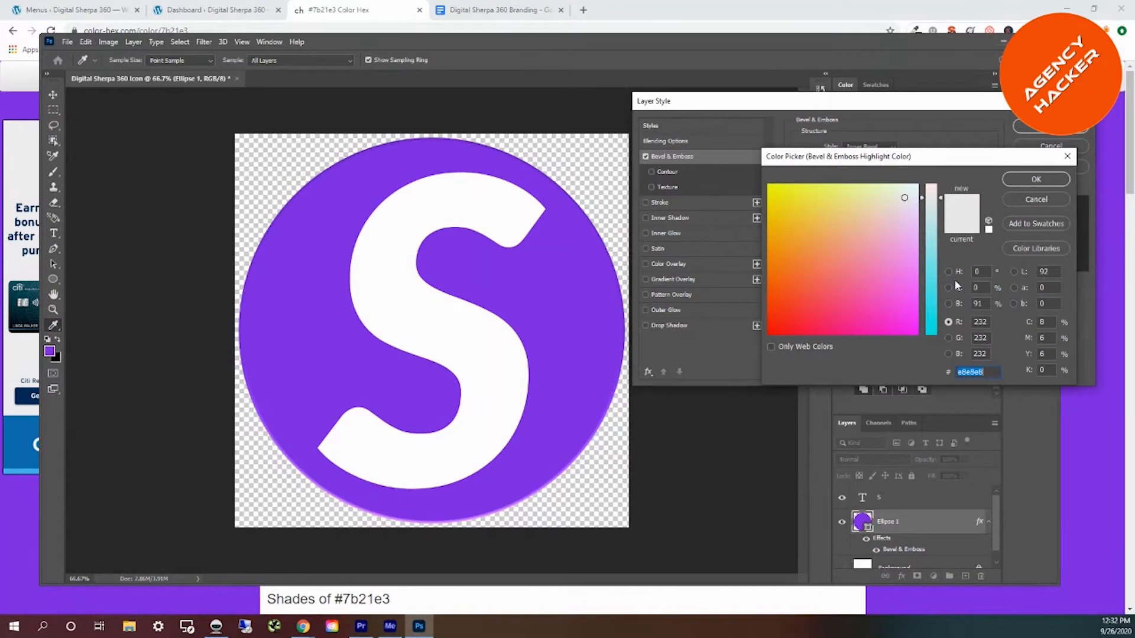
{"action": "type", "text": "c0c0c0"}
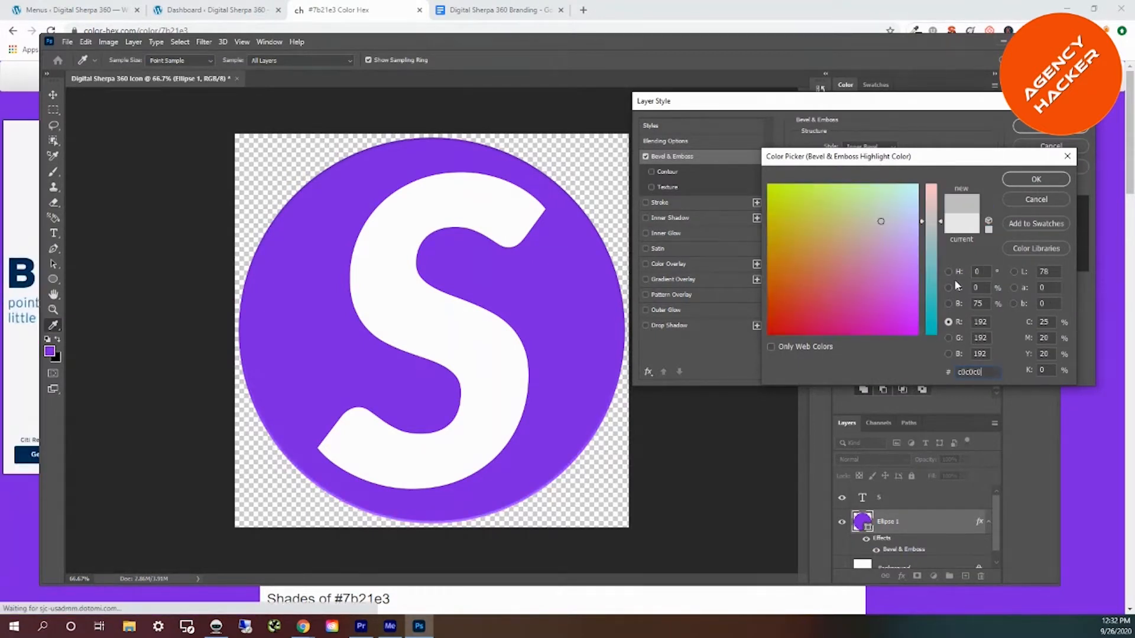
{"action": "left_click", "coordinate": [1042, 183]}
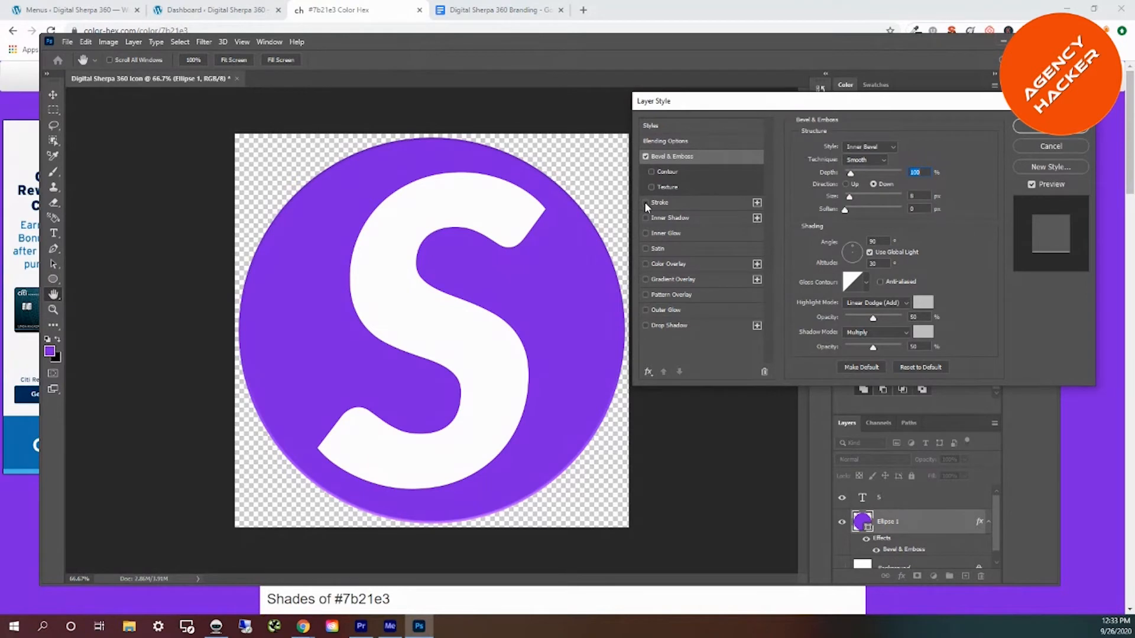
Enable Inner Shadow and Inner Glow on the circle layer and apply the layer style.
{"action": "left_click", "coordinate": [646, 218]}
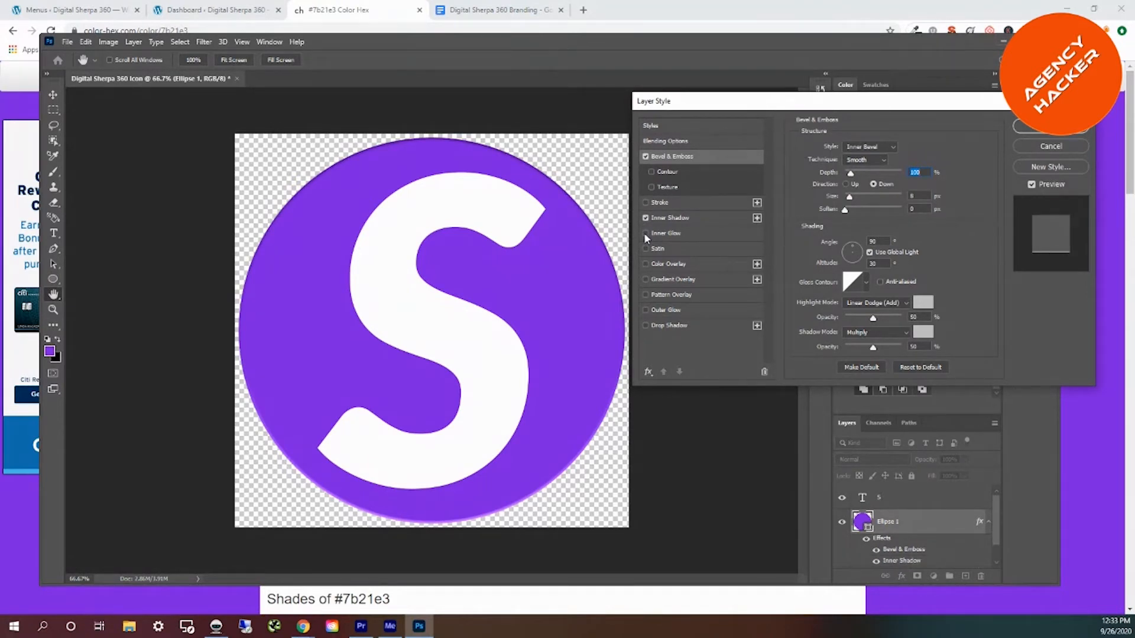
{"action": "left_click", "coordinate": [644, 234]}
{"action": "left_click", "coordinate": [644, 217]}
{"action": "left_click", "coordinate": [645, 217]}
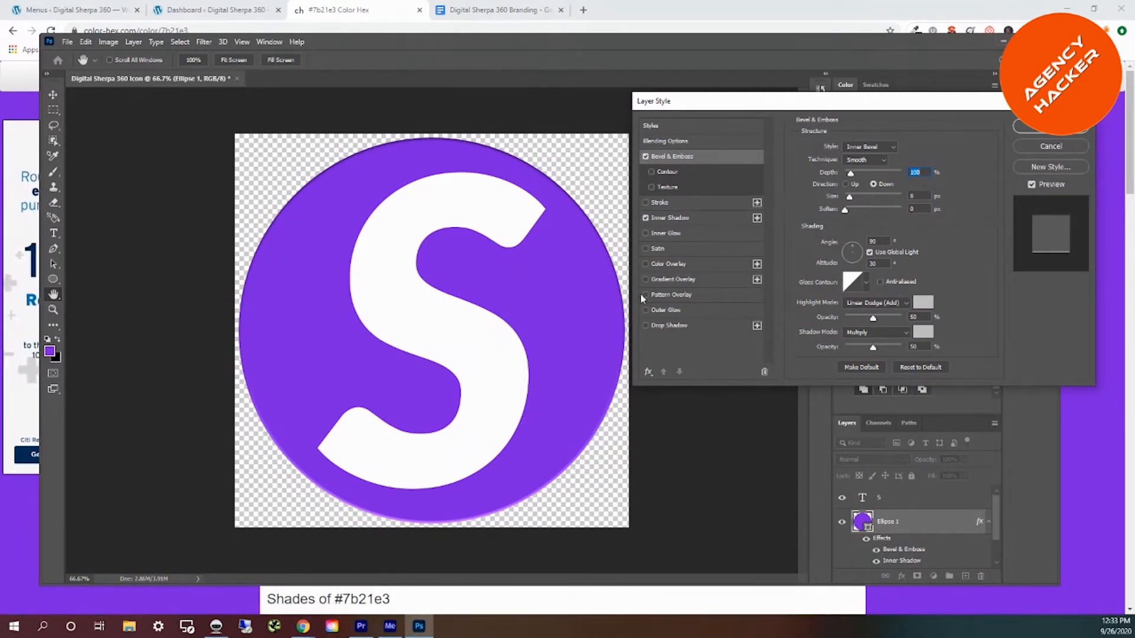
{"action": "left_click", "coordinate": [645, 233]}
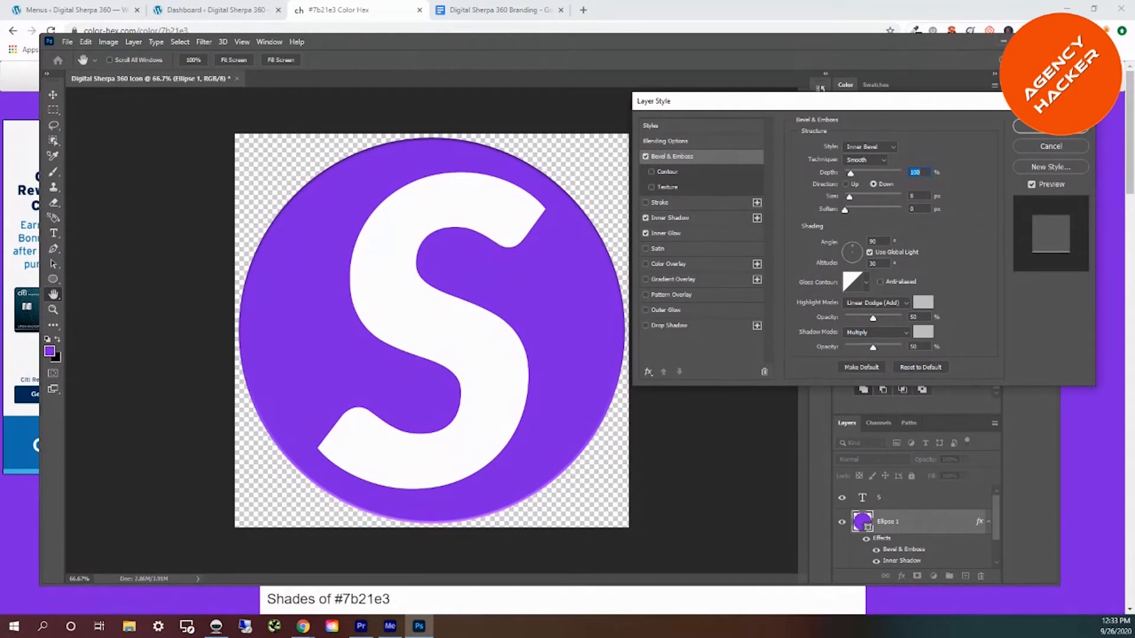
{"action": "left_click", "coordinate": [1059, 127]}
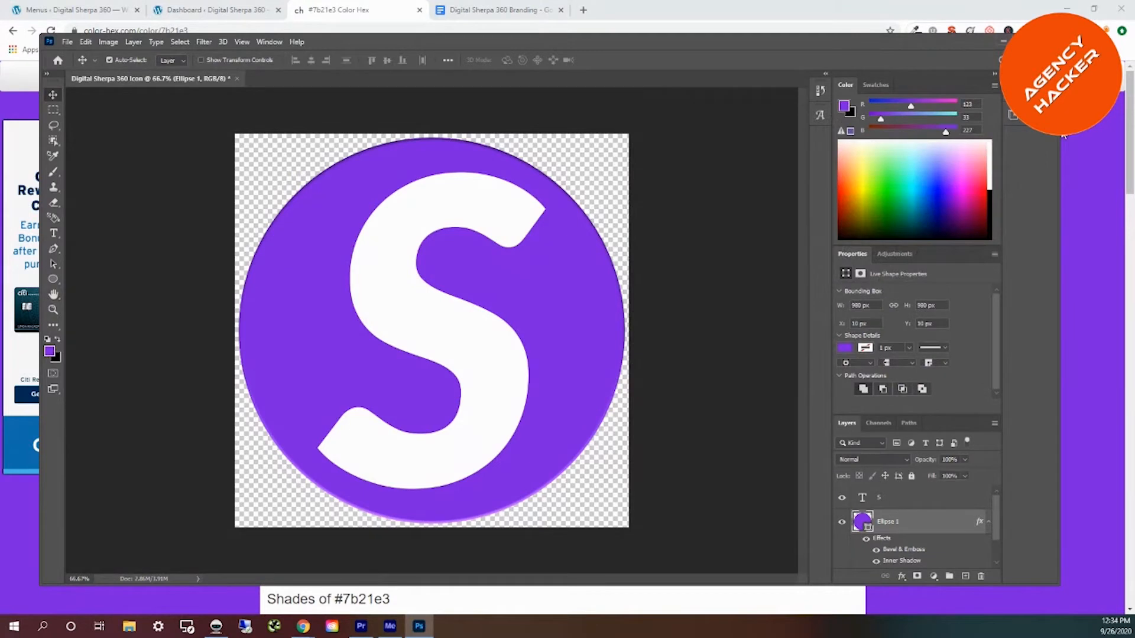
Add a Bevel & Emboss effect to the S text layer with its direction set to Up.
{"action": "left_click", "coordinate": [873, 501]}
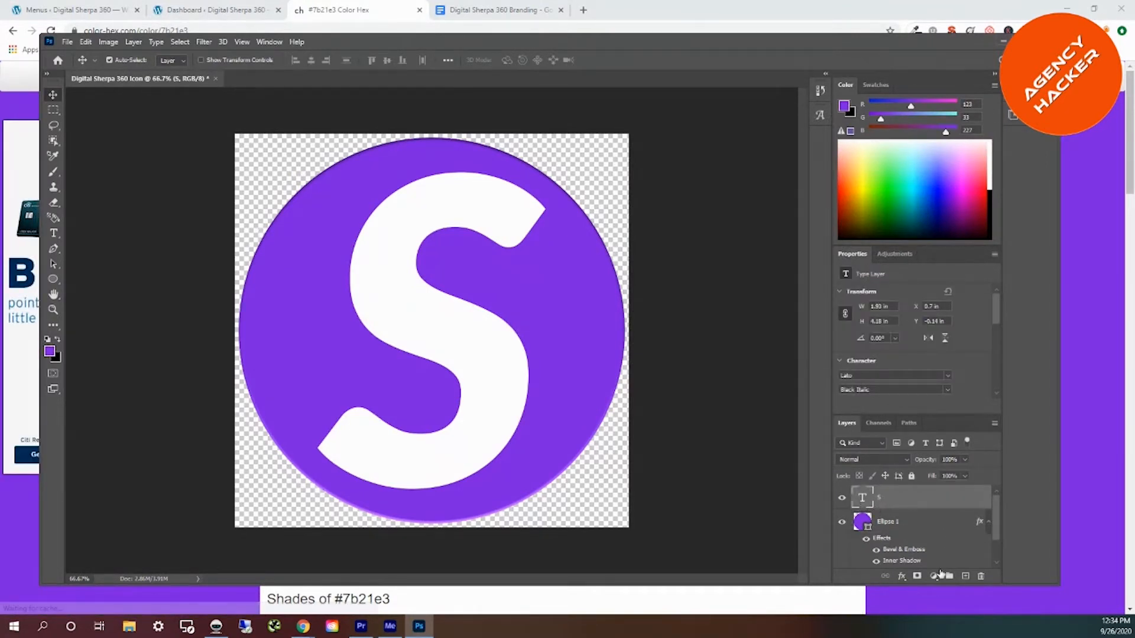
{"action": "left_click", "coordinate": [902, 577]}
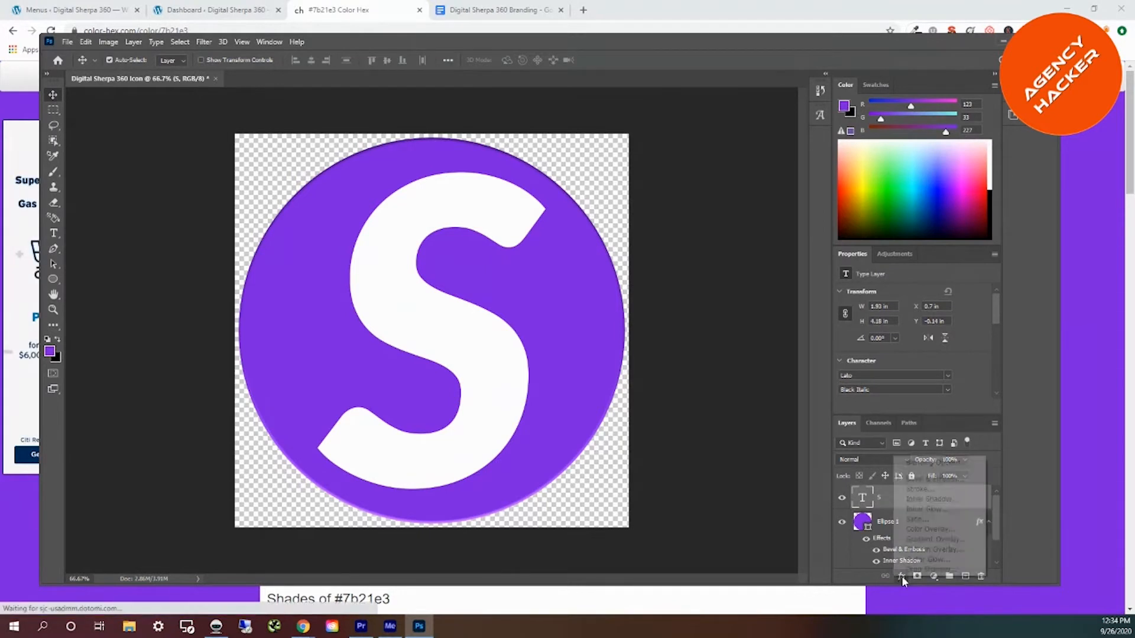
{"action": "left_click", "coordinate": [926, 481]}
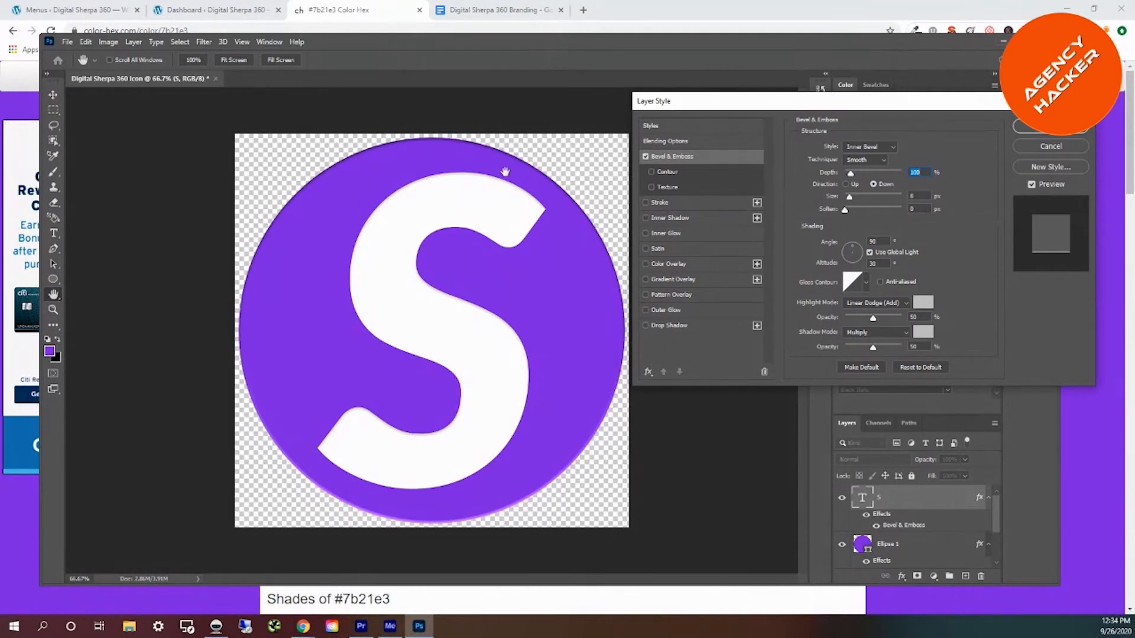
{"action": "left_click", "coordinate": [846, 184]}
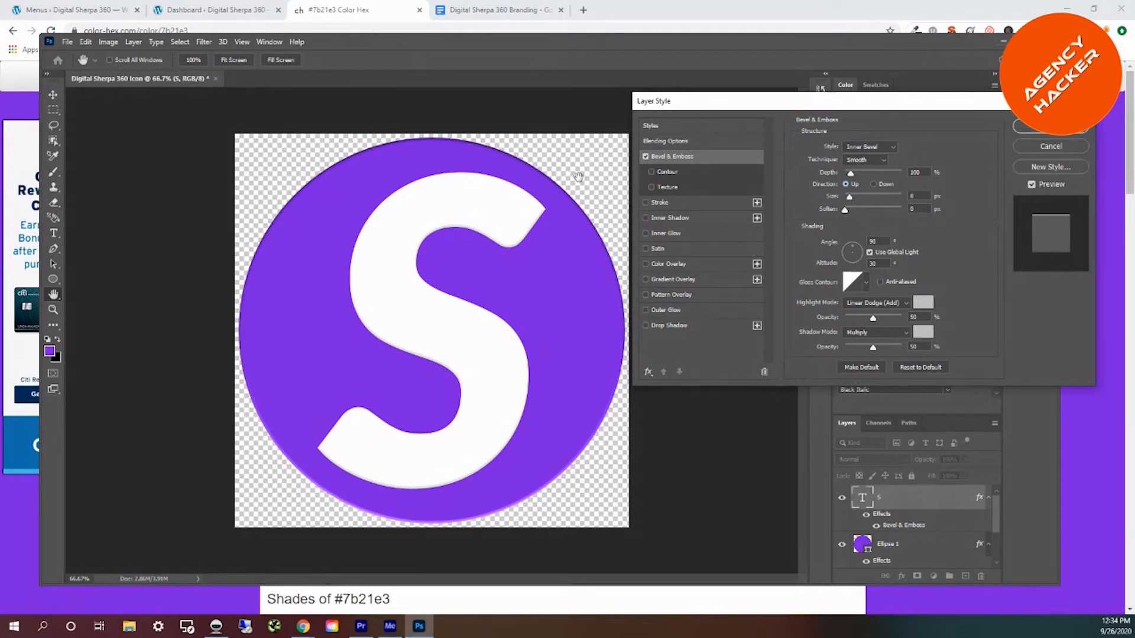
Enable Inner Shadow and Inner Glow on the S text layer and apply the layer style.
{"action": "left_click", "coordinate": [645, 218]}
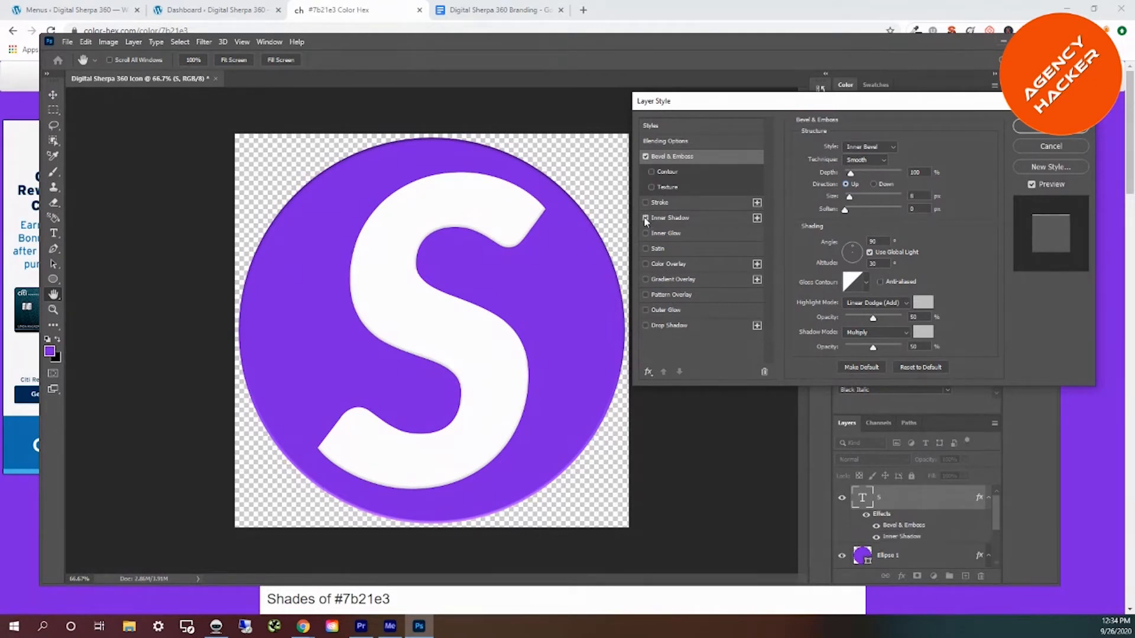
{"action": "left_click", "coordinate": [646, 234]}
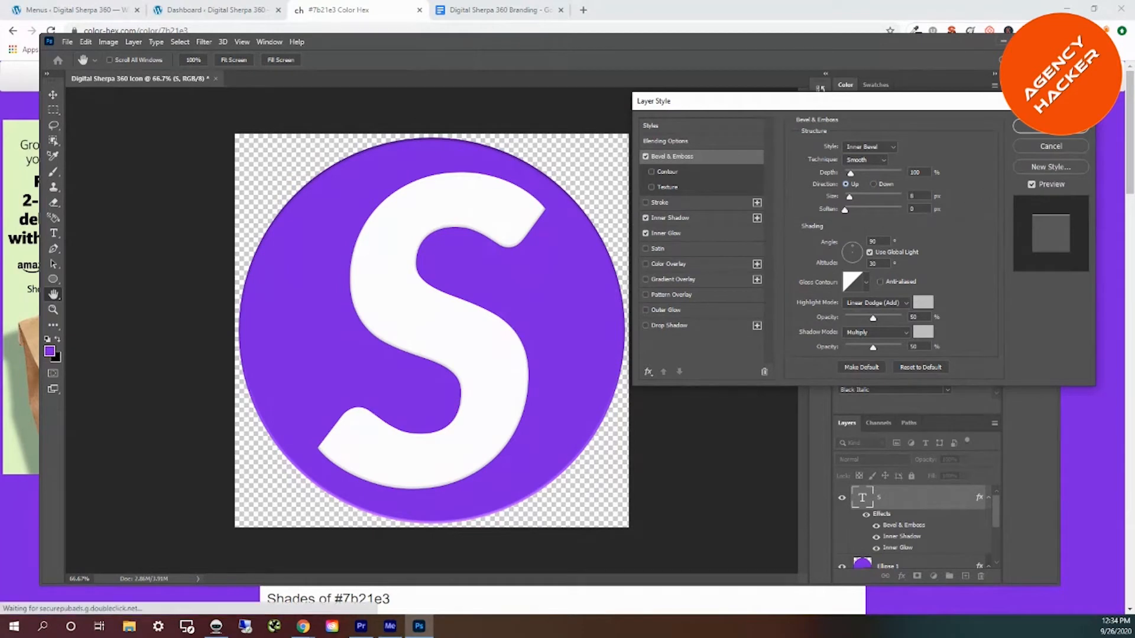
{"action": "left_click", "coordinate": [1058, 129]}
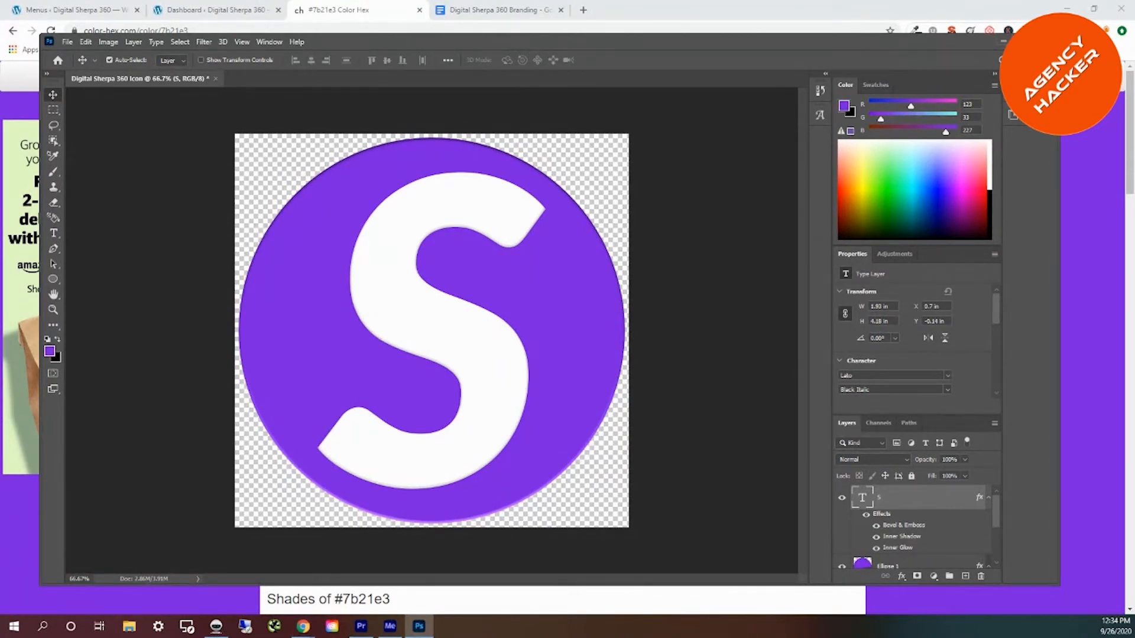
Try a Drop Shadow on the circle layer, compare the artwork with and without it, and leave the effect disabled.
{"action": "left_click", "coordinate": [906, 565]}
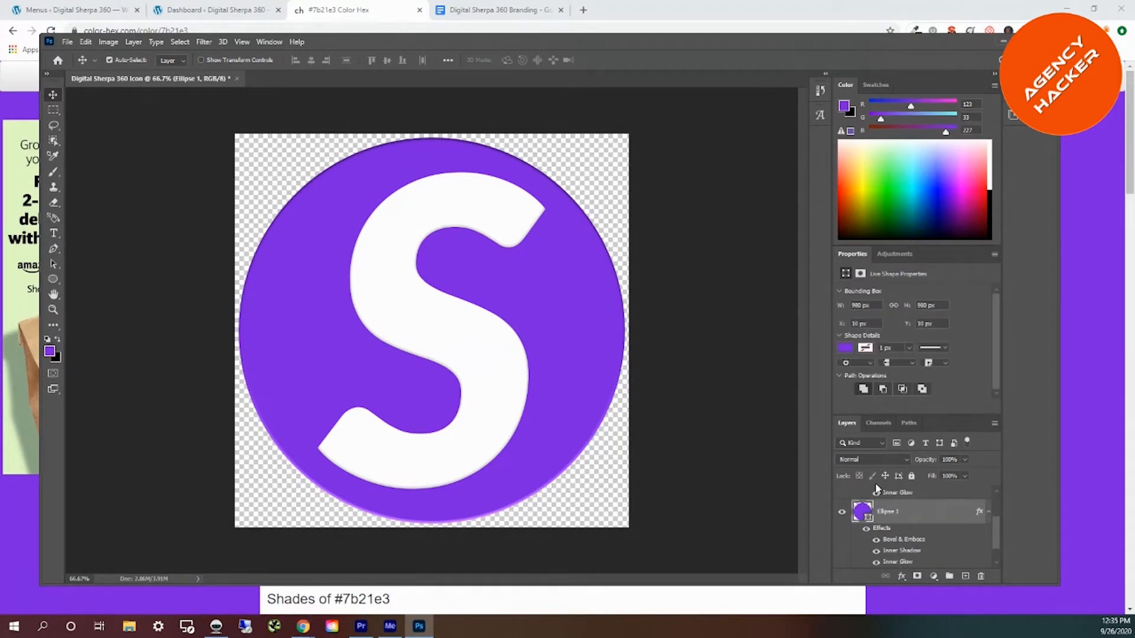
{"action": "left_click", "coordinate": [904, 578]}
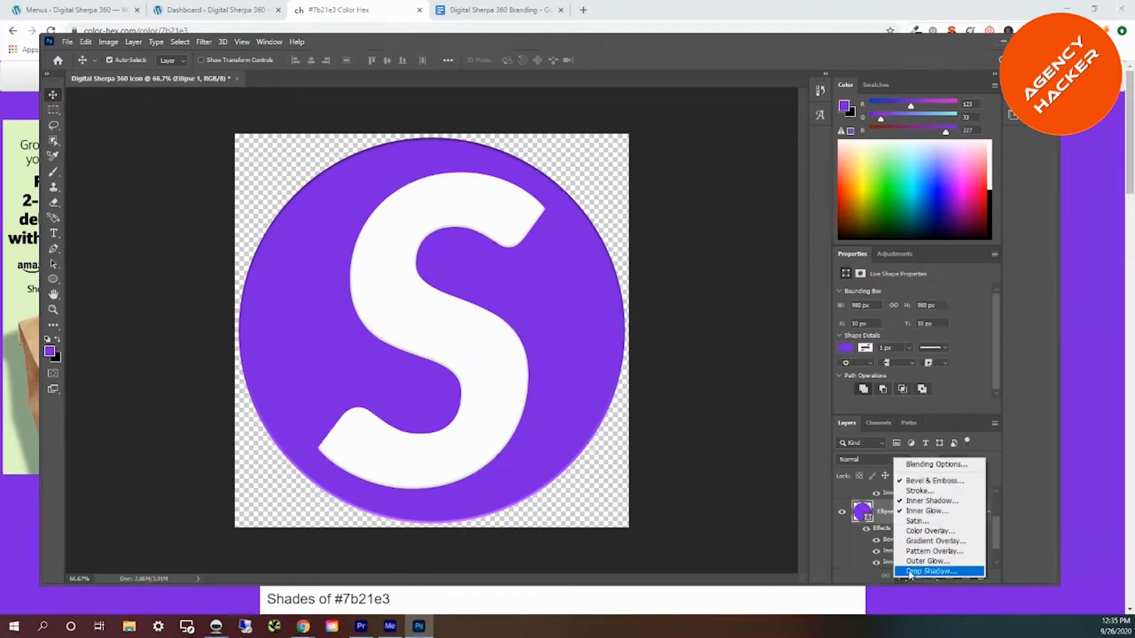
{"action": "left_click", "coordinate": [909, 569]}
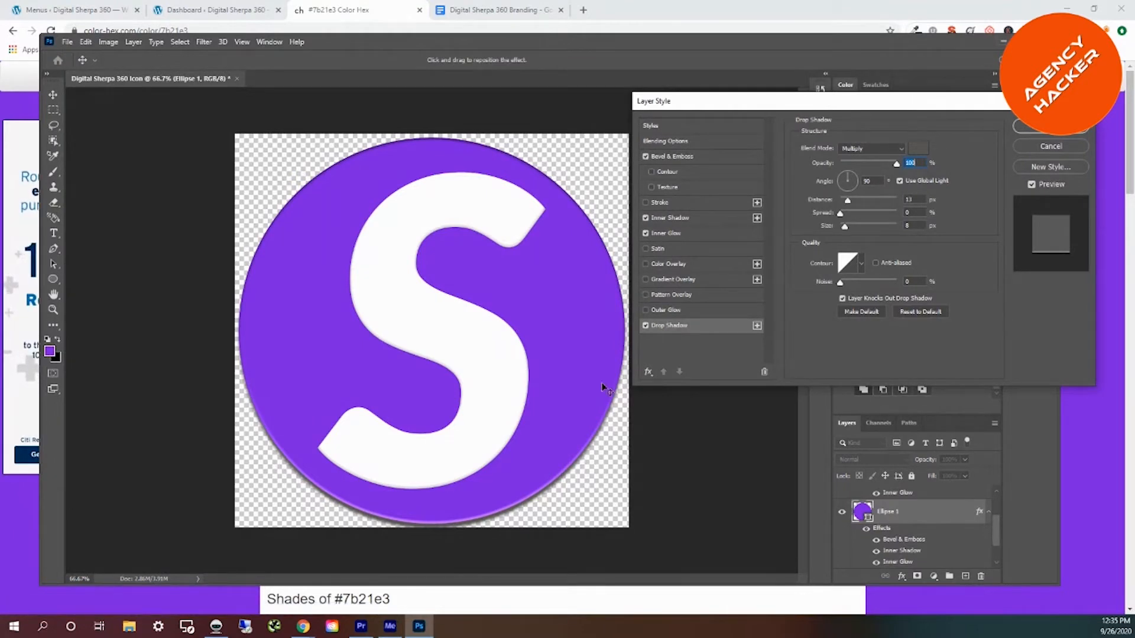
{"action": "left_click", "coordinate": [646, 325]}
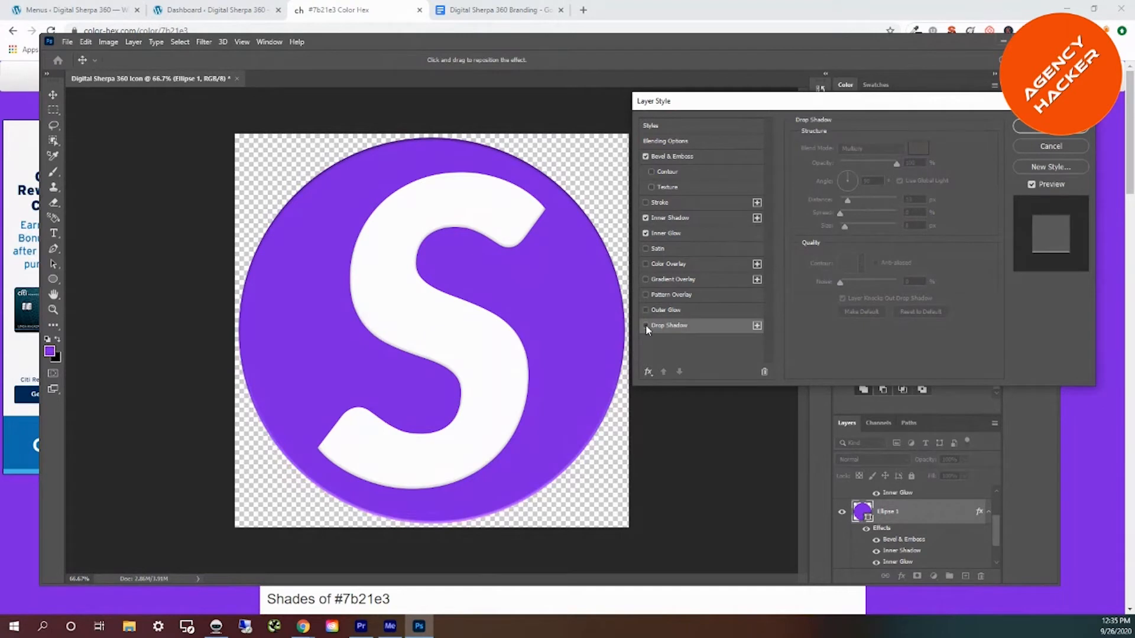
{"action": "left_click", "coordinate": [645, 325]}
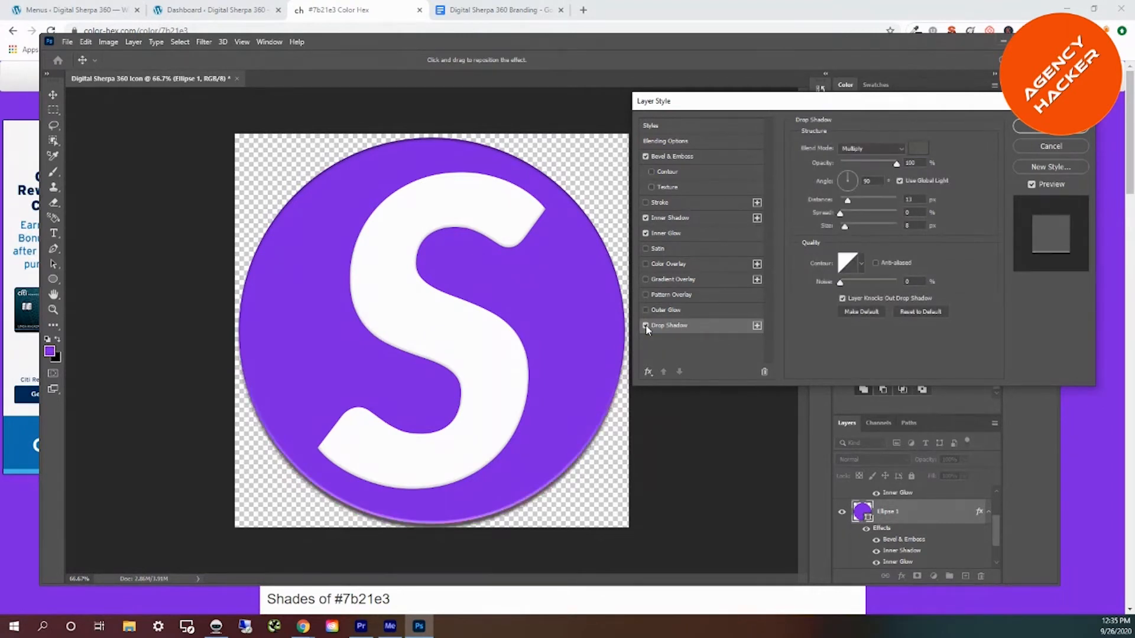
{"action": "left_click", "coordinate": [645, 325]}
{"action": "left_click", "coordinate": [646, 324]}
{"action": "left_click", "coordinate": [645, 326]}
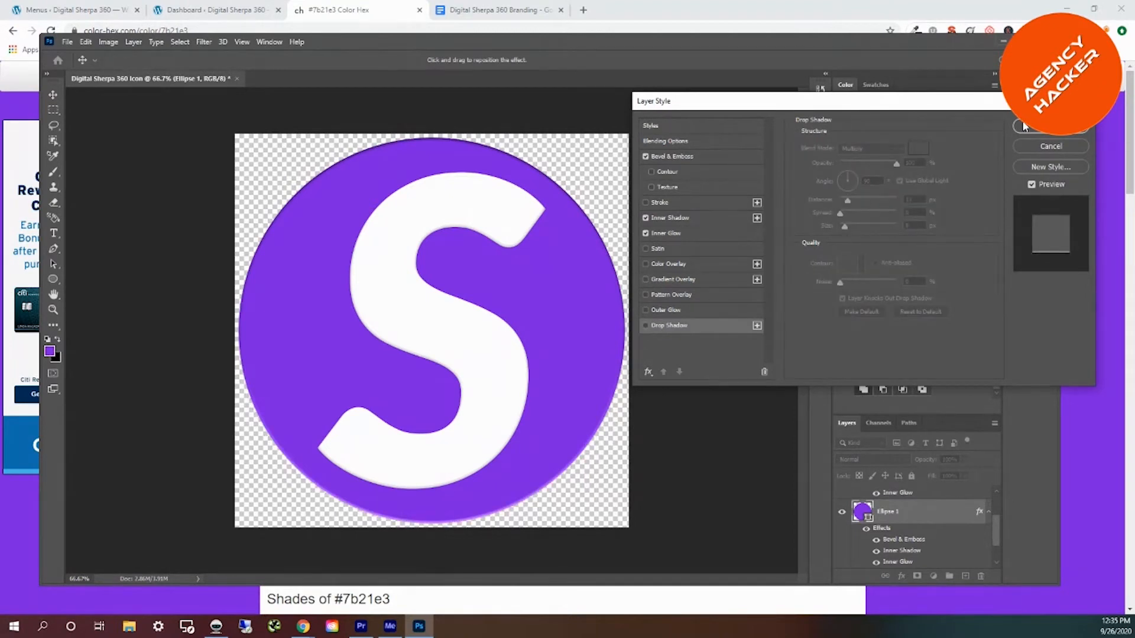
{"action": "left_click", "coordinate": [1061, 127]}
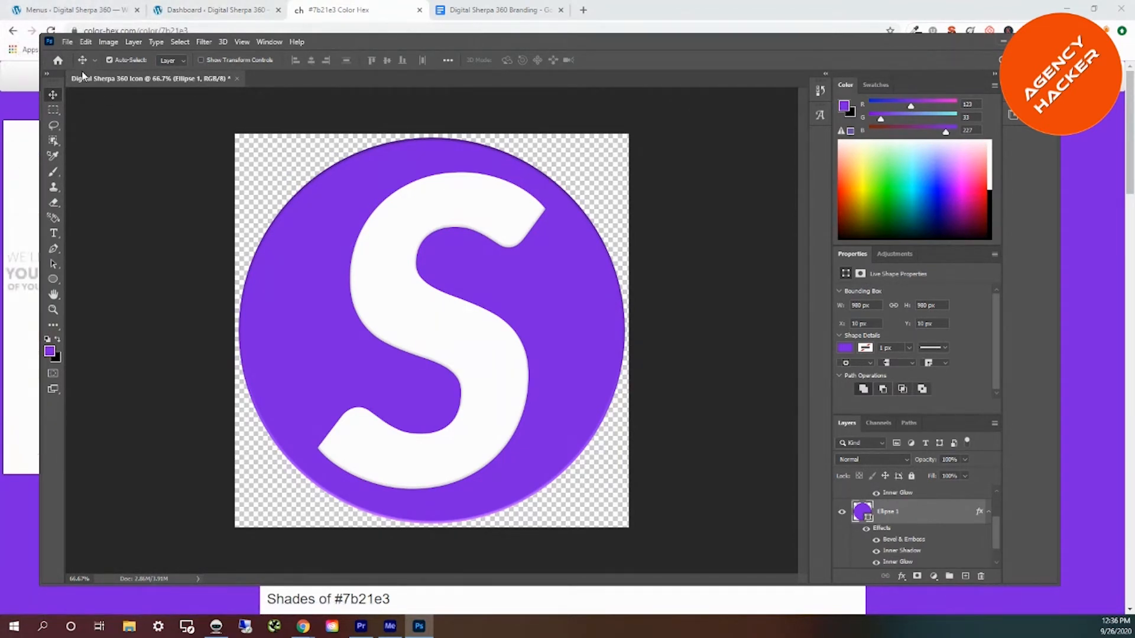
Export the artwork as a transparent 1000 x 1000 px PNG named Digital Sherpa 360 Icon in the Design Assets folder.
{"action": "left_click", "coordinate": [66, 43]}
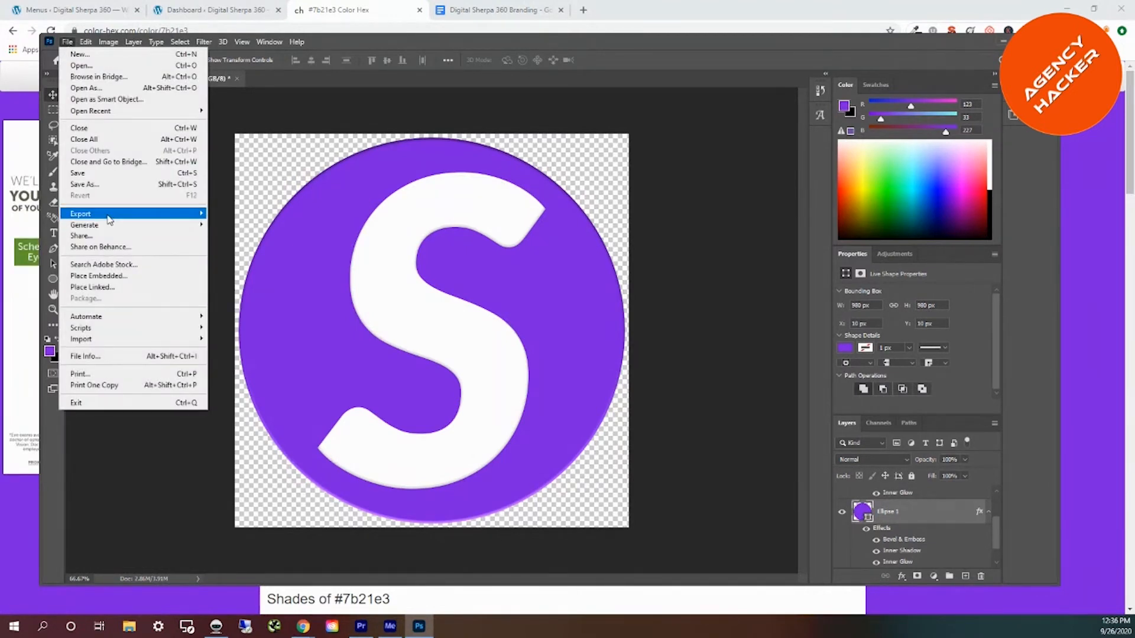
{"action": "mouse_move", "coordinate": [110, 221]}
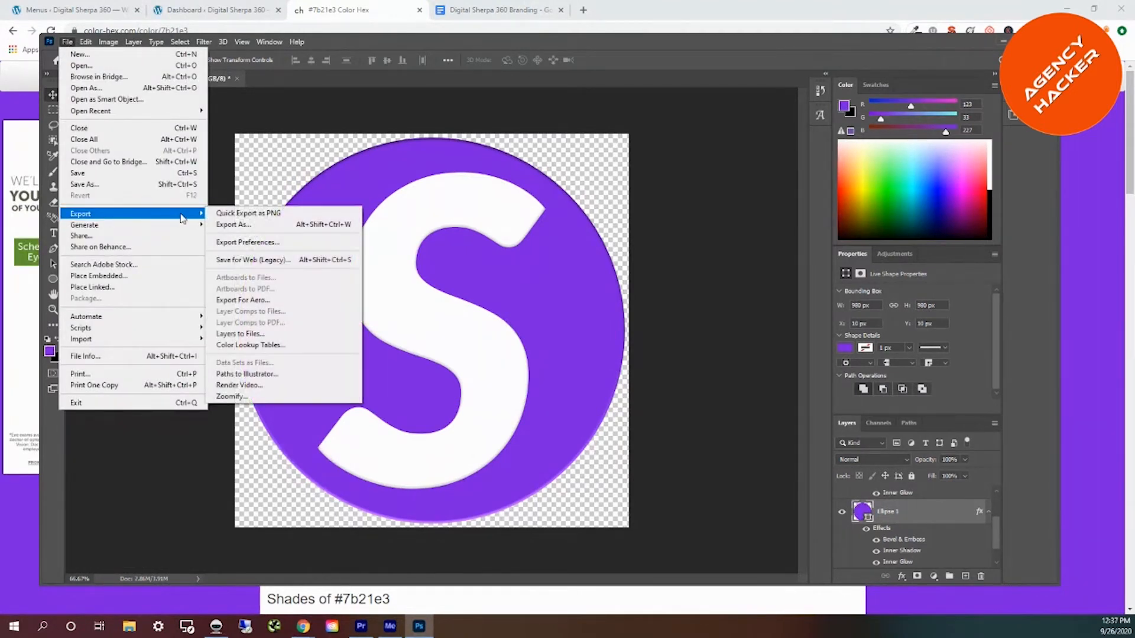
{"action": "left_click", "coordinate": [232, 225]}
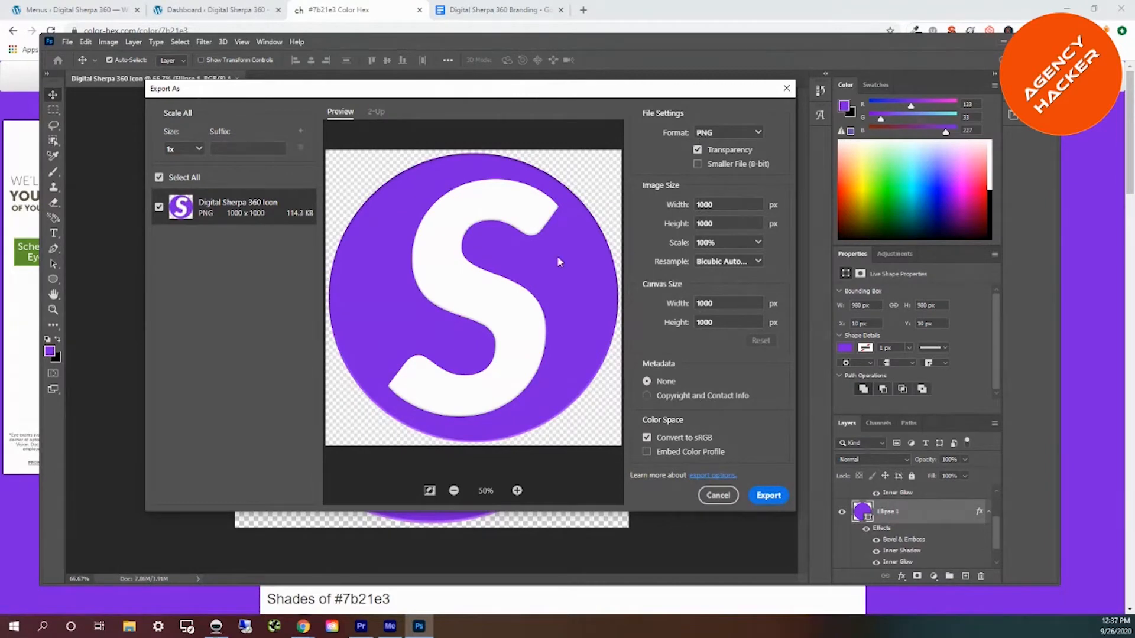
{"action": "left_click", "coordinate": [769, 495]}
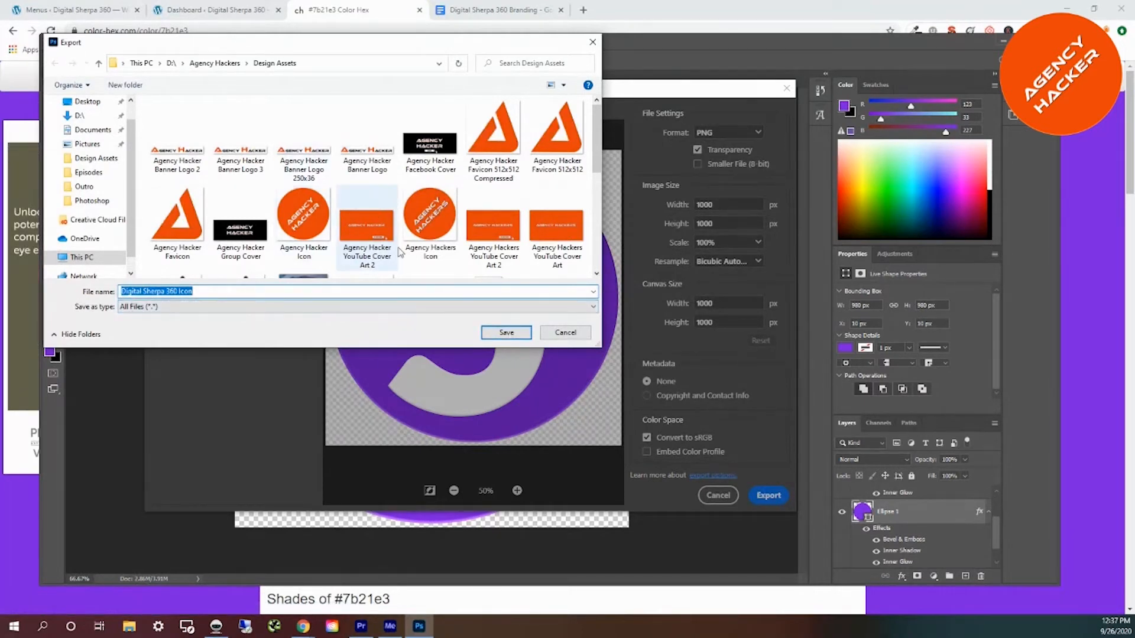
{"action": "left_click", "coordinate": [508, 331]}
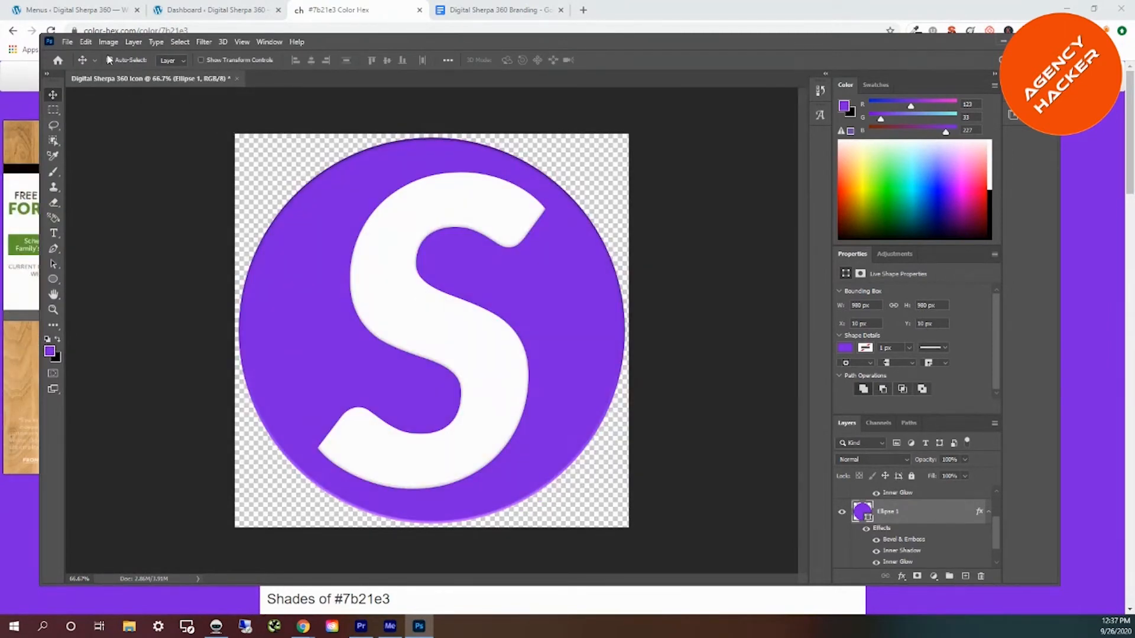
Export the artwork as a 1000 x 1000 px SVG named Digital Sherpa 360 Icon in the Design Assets folder.
{"action": "left_click", "coordinate": [66, 42]}
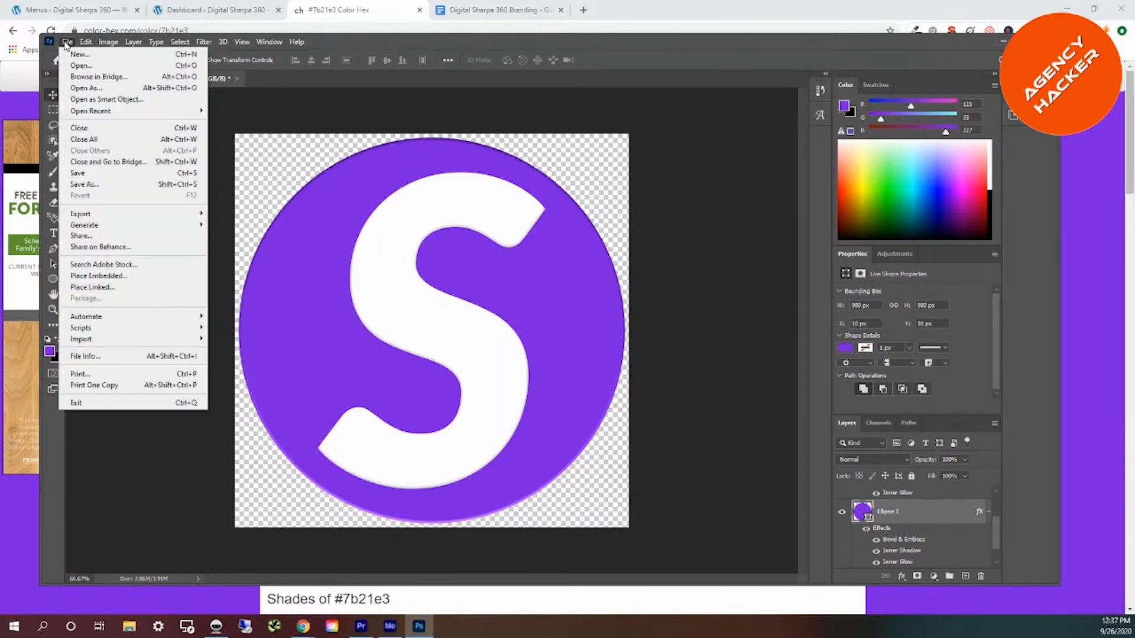
{"action": "mouse_move", "coordinate": [119, 216]}
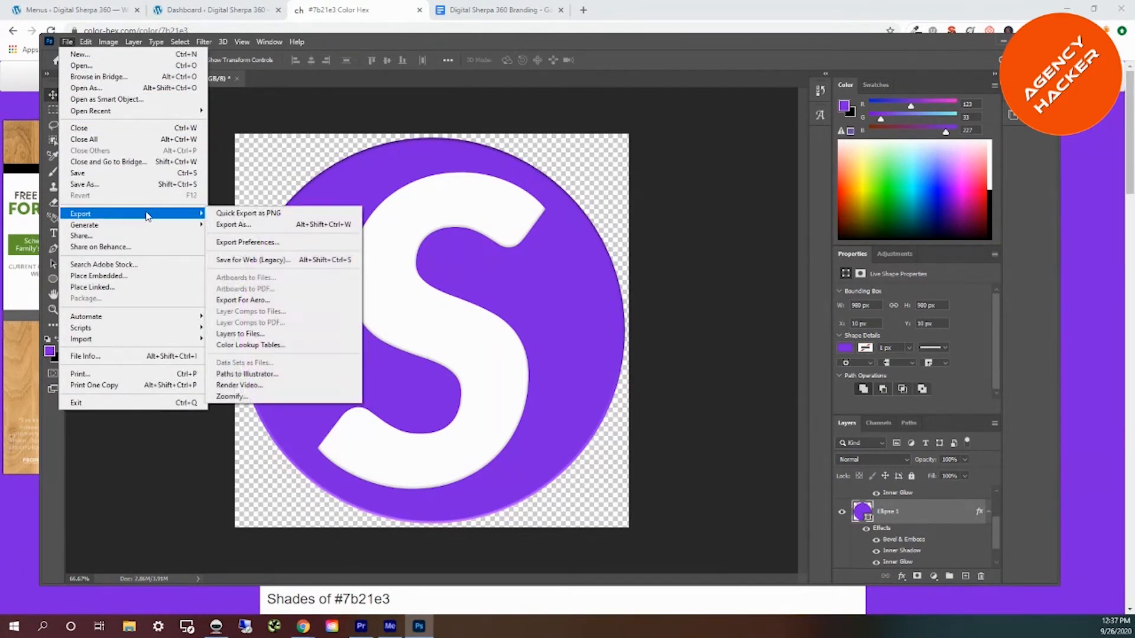
{"action": "left_click", "coordinate": [228, 224]}
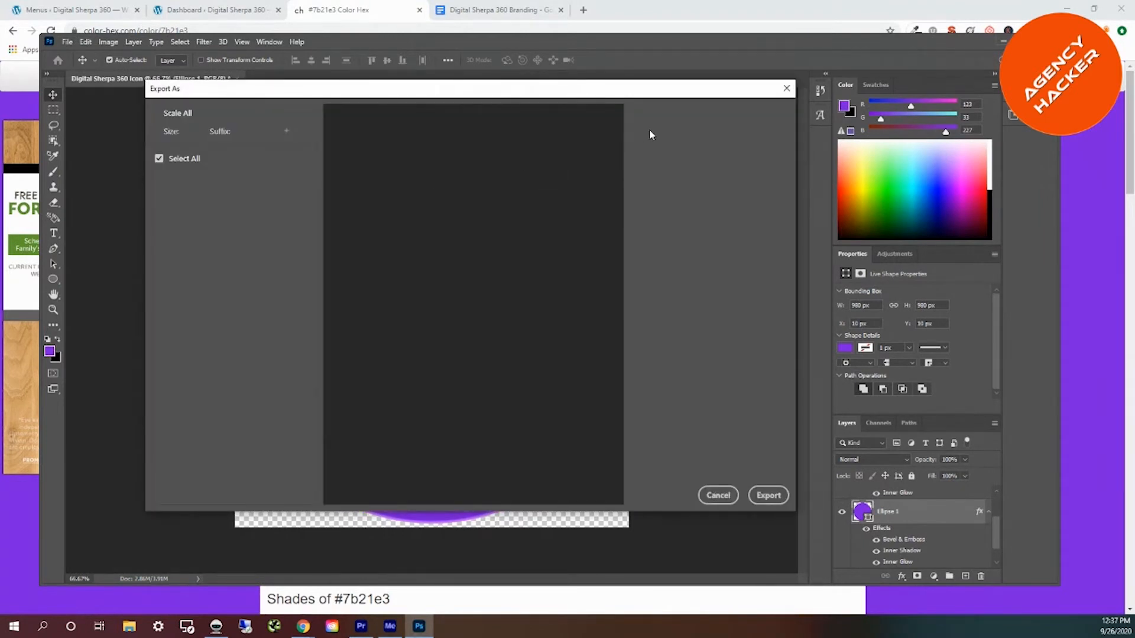
{"action": "left_click", "coordinate": [750, 135]}
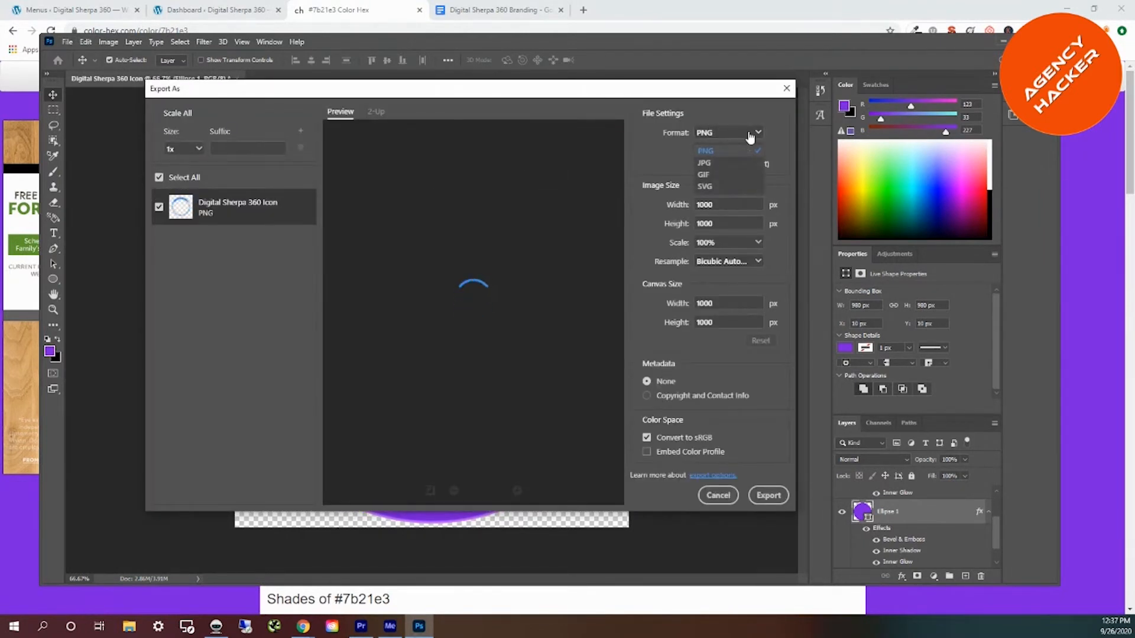
{"action": "left_click", "coordinate": [714, 189]}
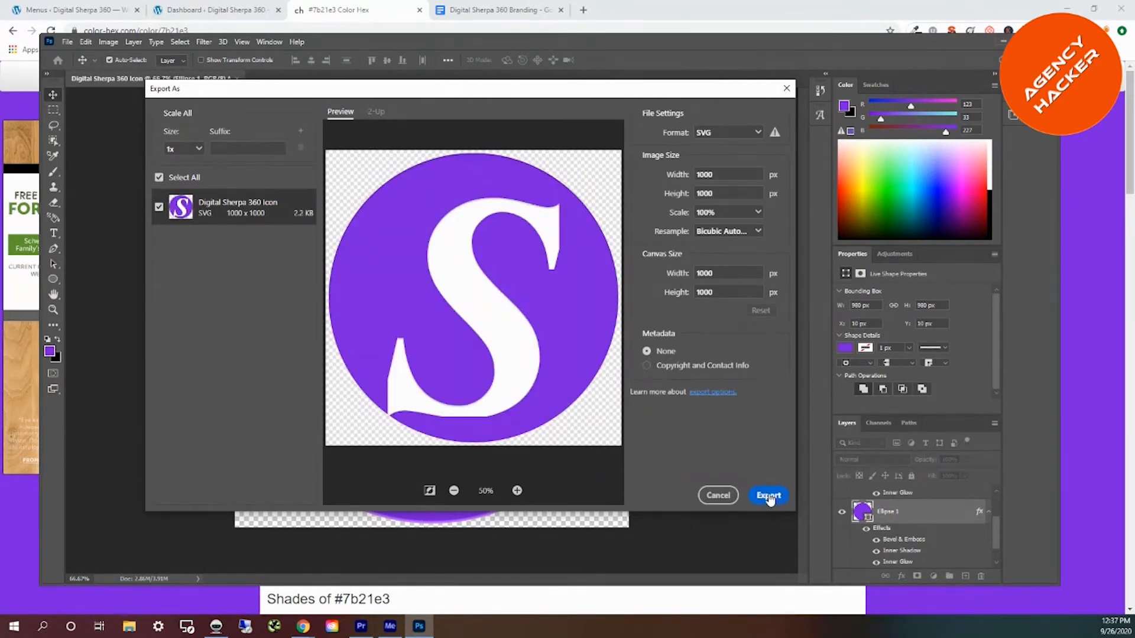
{"action": "left_click", "coordinate": [770, 498]}
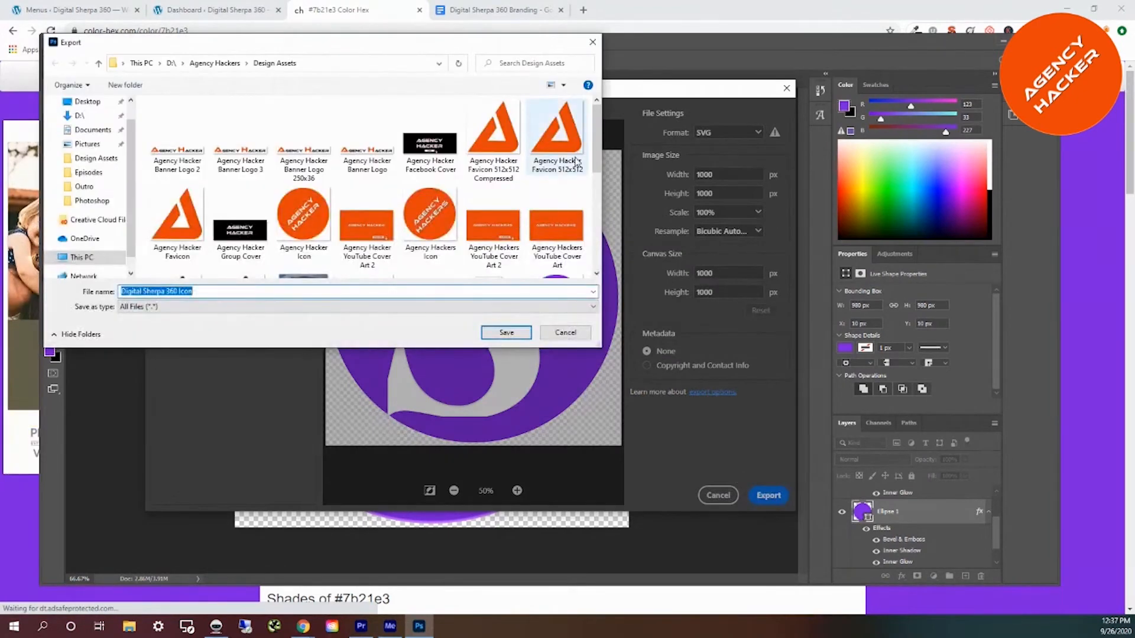
{"action": "left_click", "coordinate": [592, 42]}
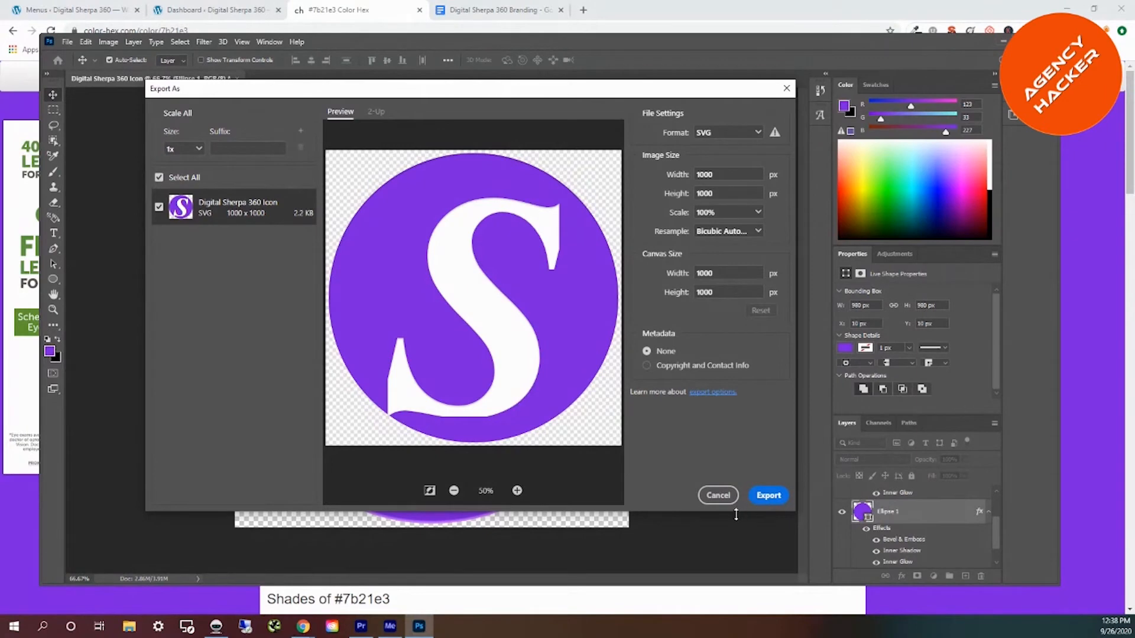
{"action": "left_click", "coordinate": [767, 495]}
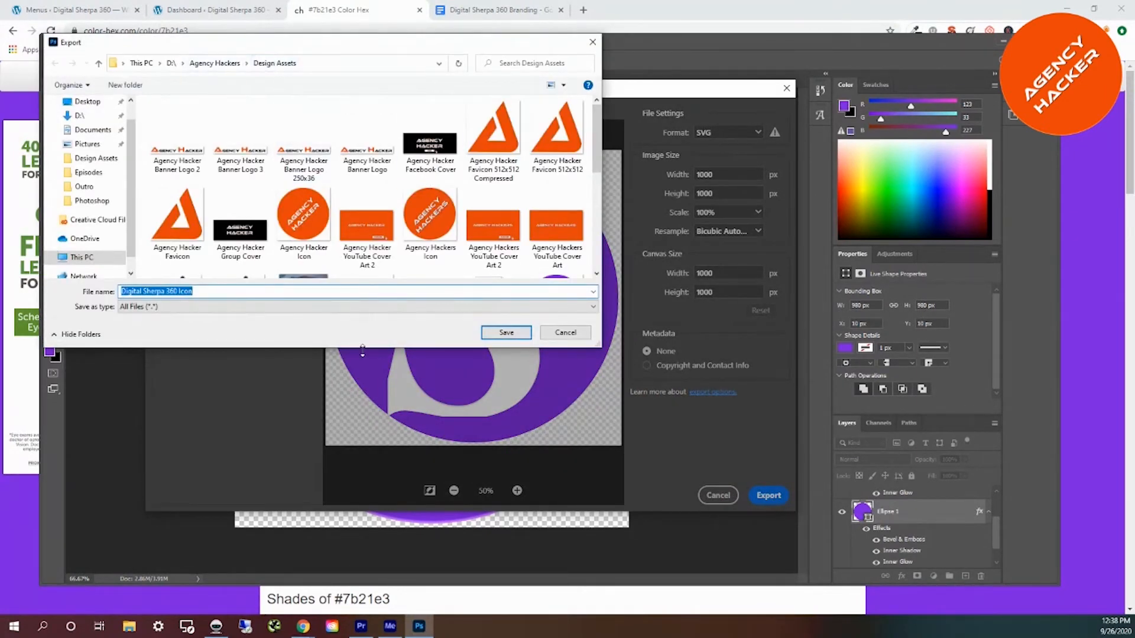
{"action": "left_click", "coordinate": [503, 332]}
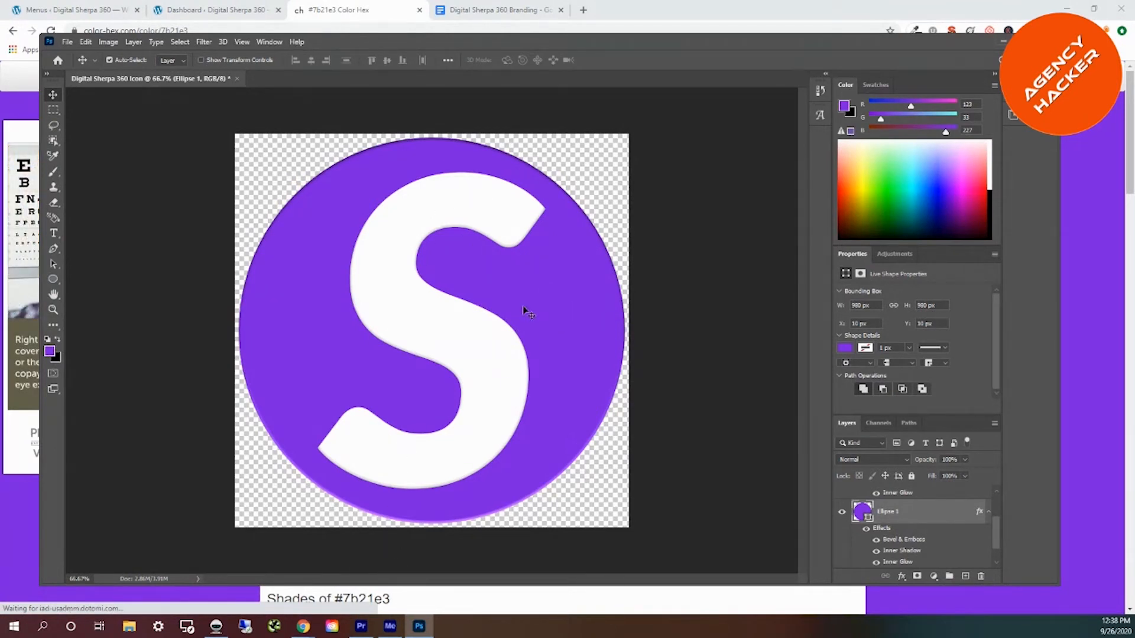
Check the exported Digital Sherpa 360 Icon files in the Design Assets folder in File Explorer, then return to the color-hex page in the browser.
{"action": "left_click", "coordinate": [128, 627]}
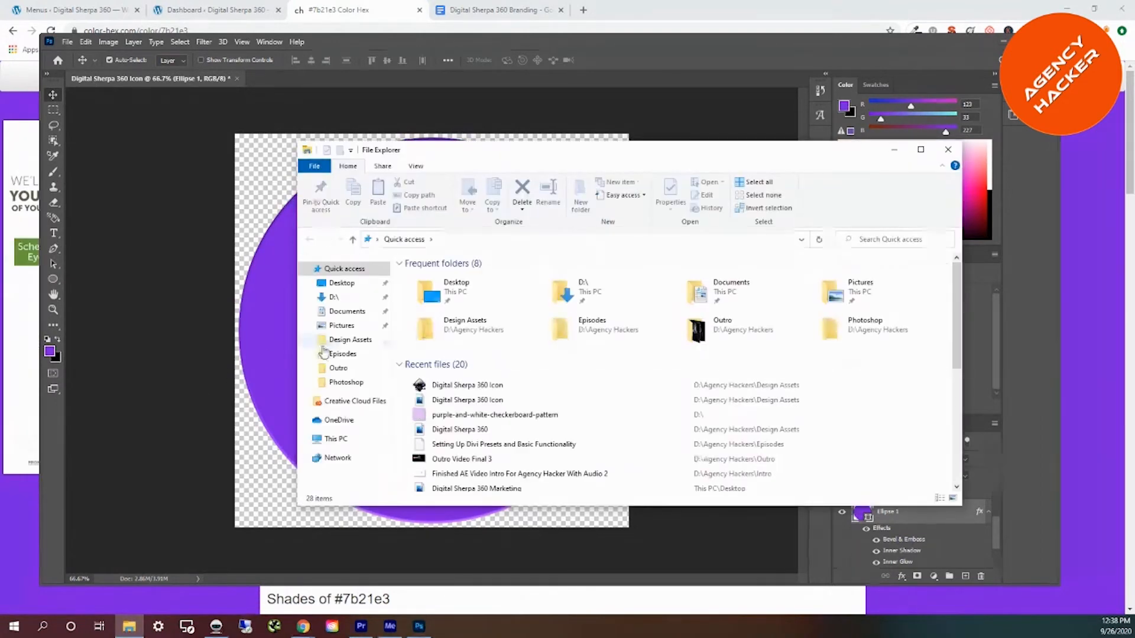
{"action": "left_click", "coordinate": [340, 341]}
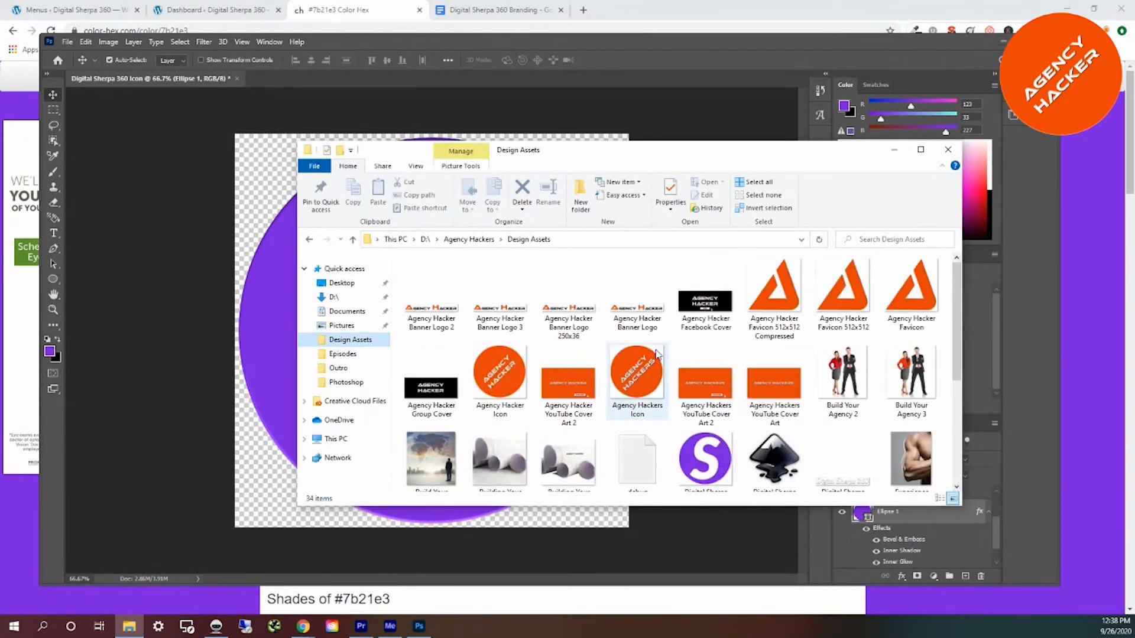
{"action": "scroll", "coordinate": [705, 349], "scroll_direction": "down", "scroll_amount": 2}
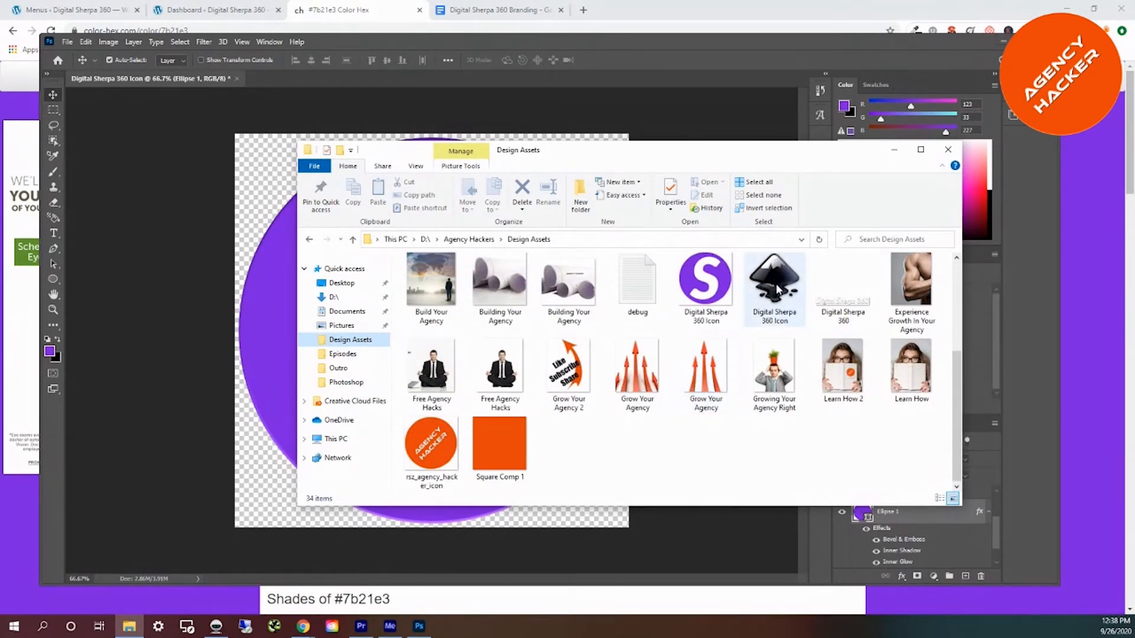
{"action": "mouse_move", "coordinate": [775, 305]}
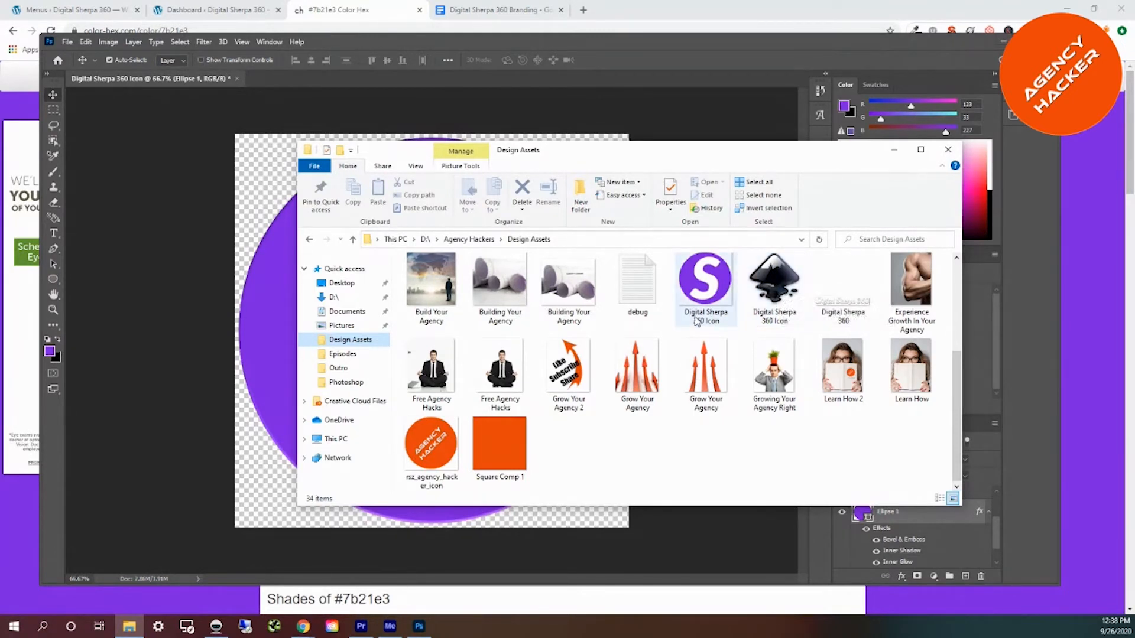
{"action": "mouse_move", "coordinate": [696, 318]}
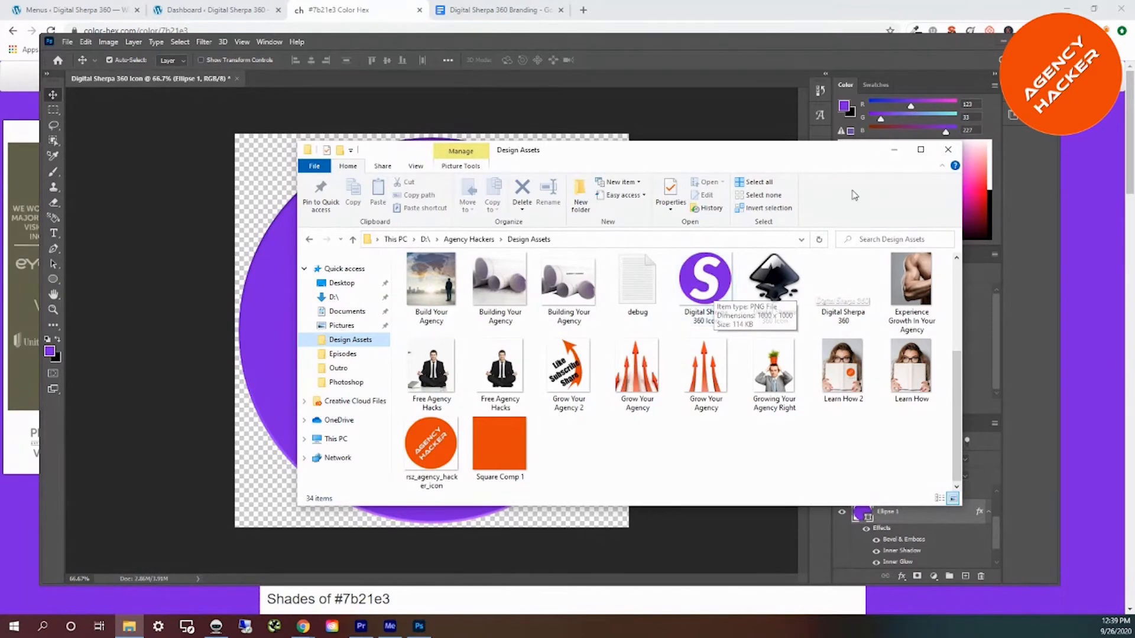
{"action": "left_click", "coordinate": [946, 150]}
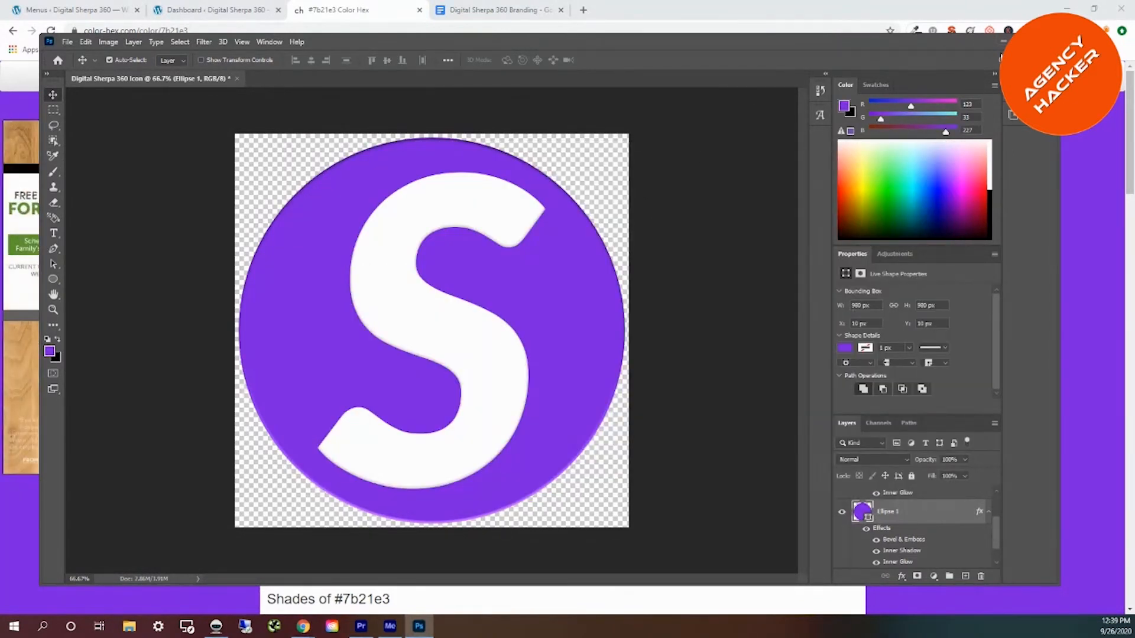
{"action": "left_click", "coordinate": [1004, 41]}
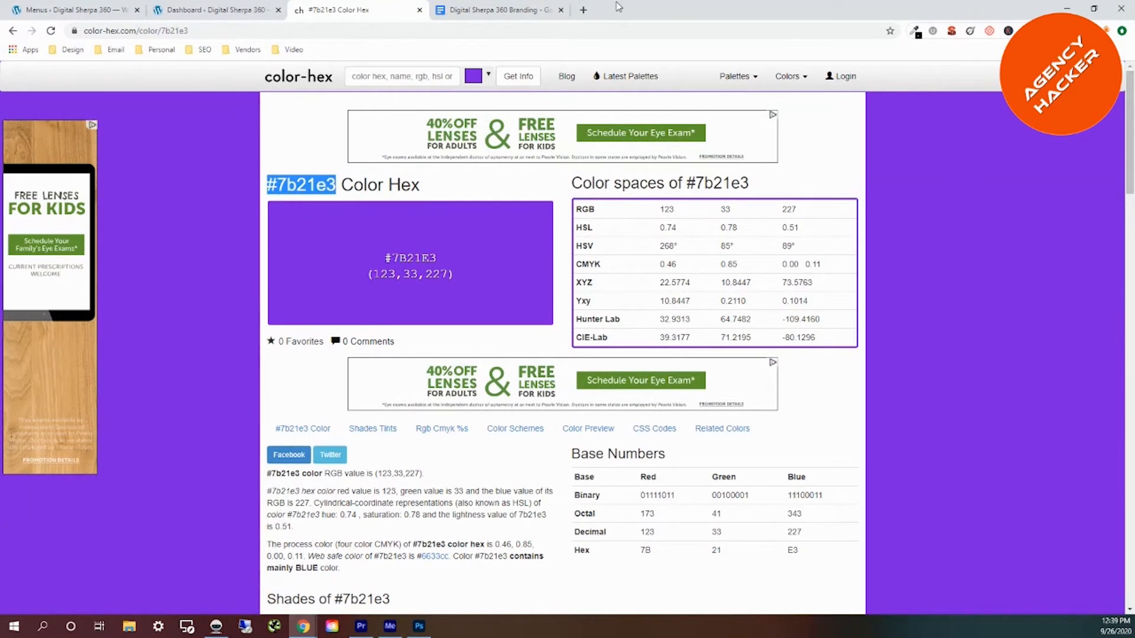
Open picresize.com in a new browser tab.
{"action": "left_click", "coordinate": [583, 10]}
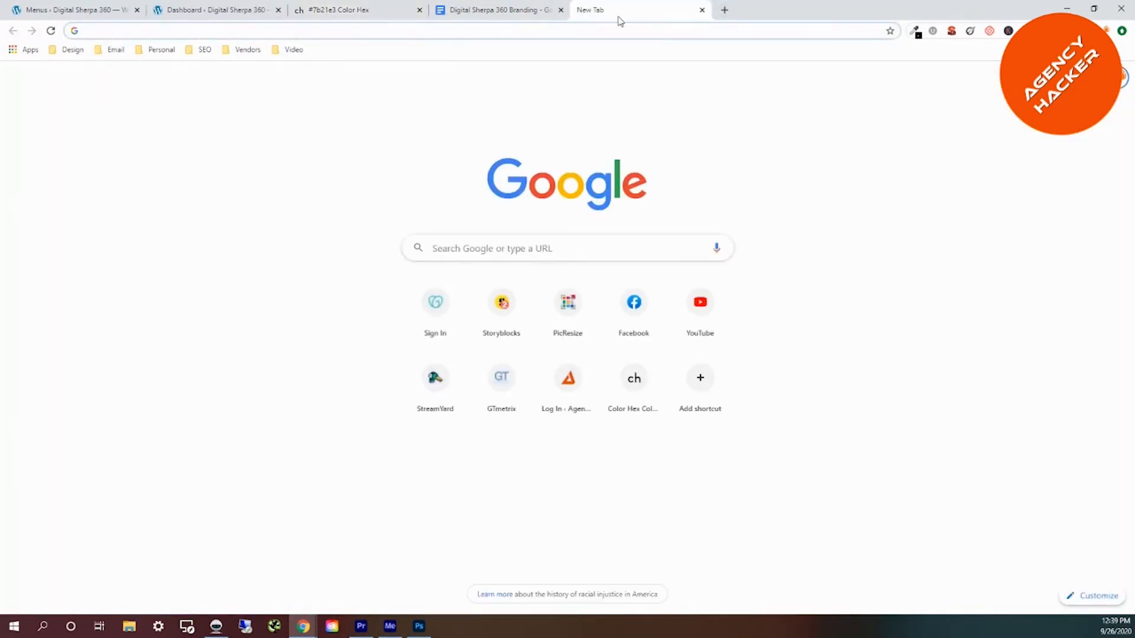
{"action": "left_click", "coordinate": [583, 30]}
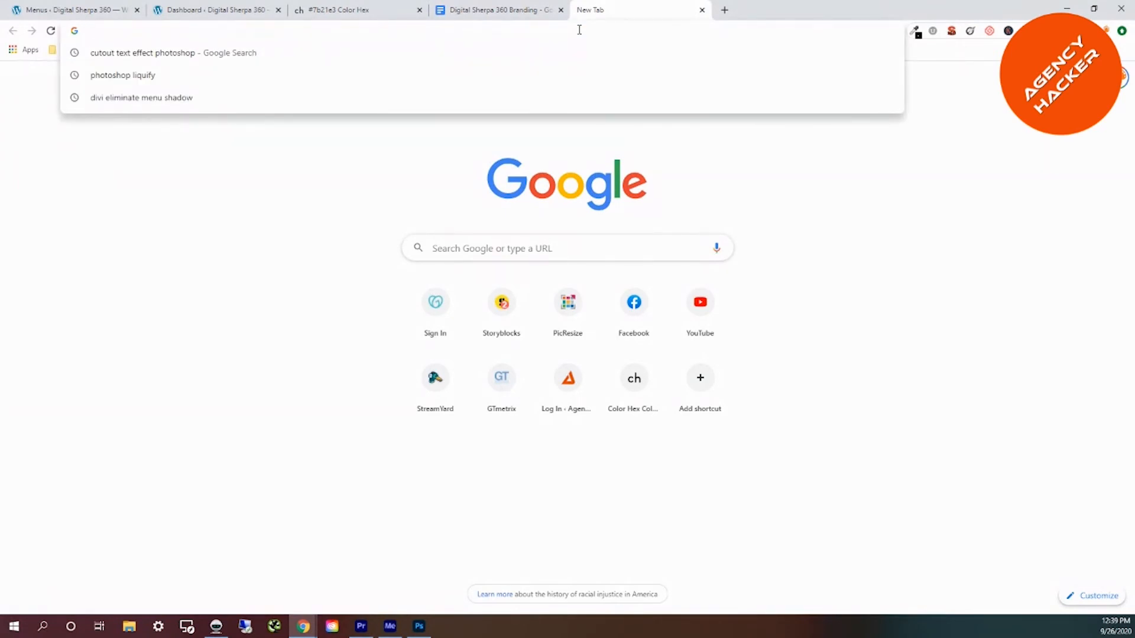
{"action": "type", "text": "picresize.com"}
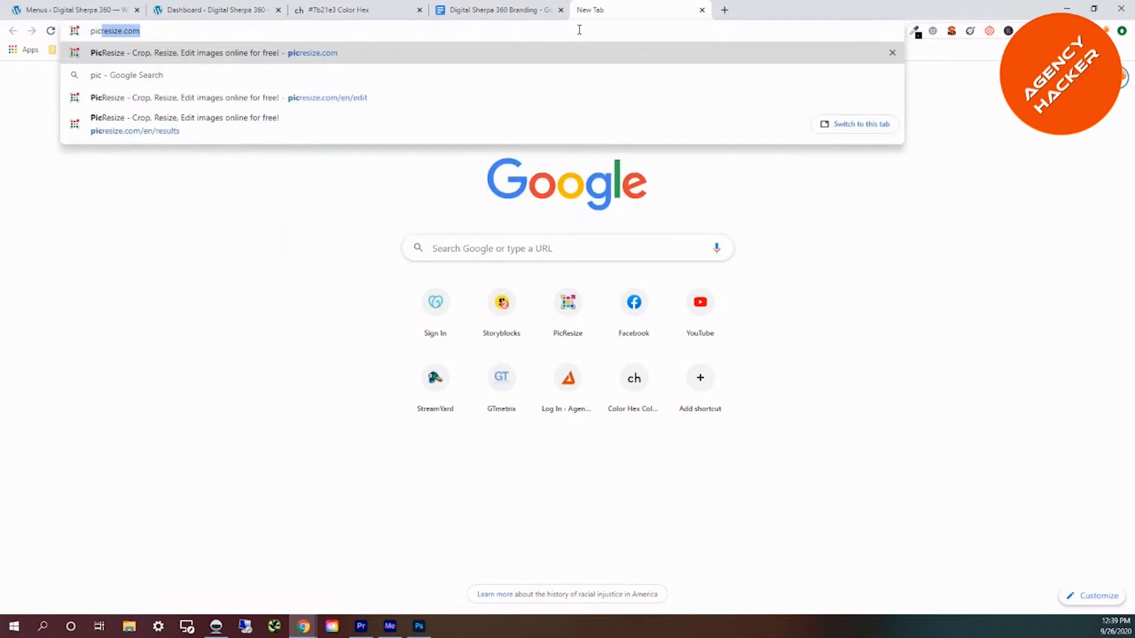
{"action": "key", "text": "Return"}
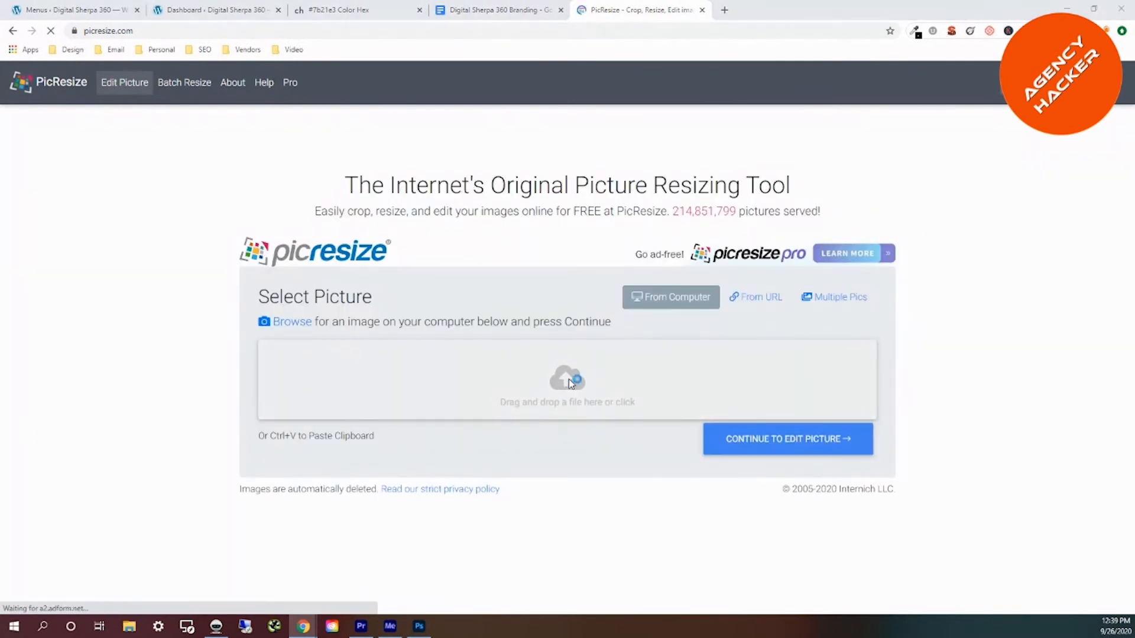
Upload the Digital Sherpa 360 Icon PNG from the Design Assets folder to PicResize and bring its resize options into view.
{"action": "left_click", "coordinate": [569, 378]}
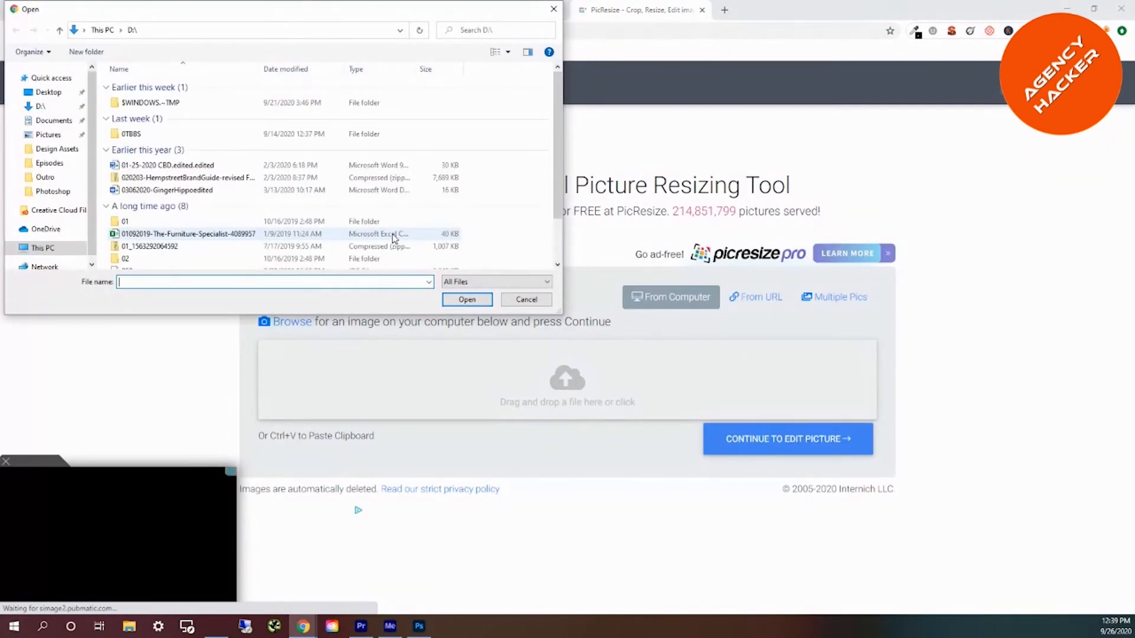
{"action": "left_click", "coordinate": [53, 151]}
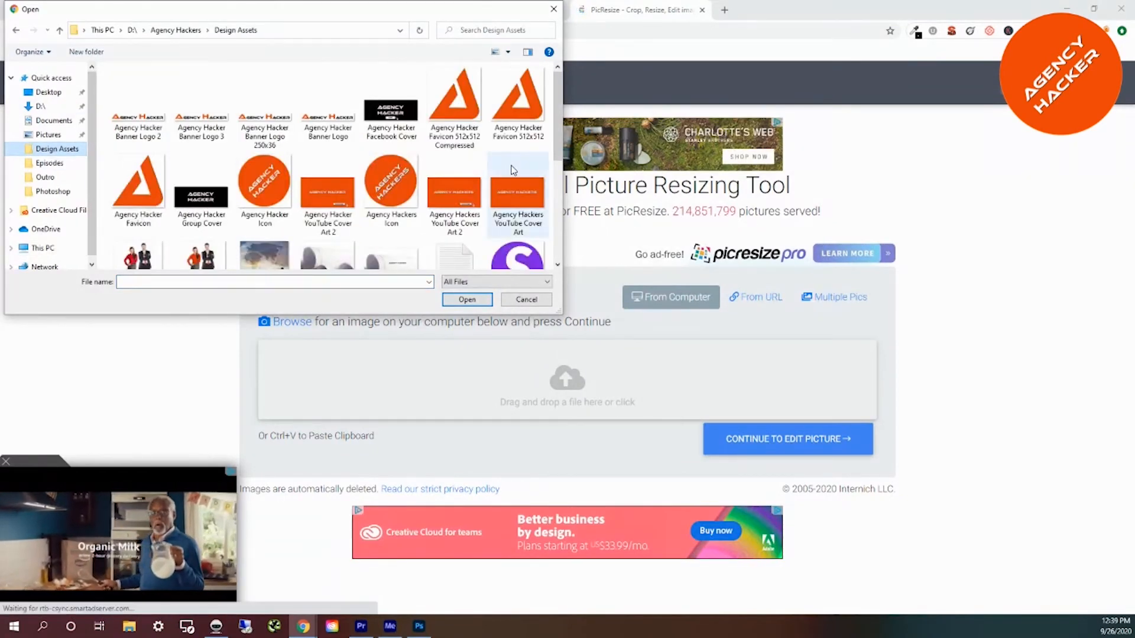
{"action": "scroll", "coordinate": [513, 170], "scroll_direction": "down", "scroll_amount": 1}
{"action": "left_click", "coordinate": [516, 230]}
{"action": "double_click", "coordinate": [516, 229]}
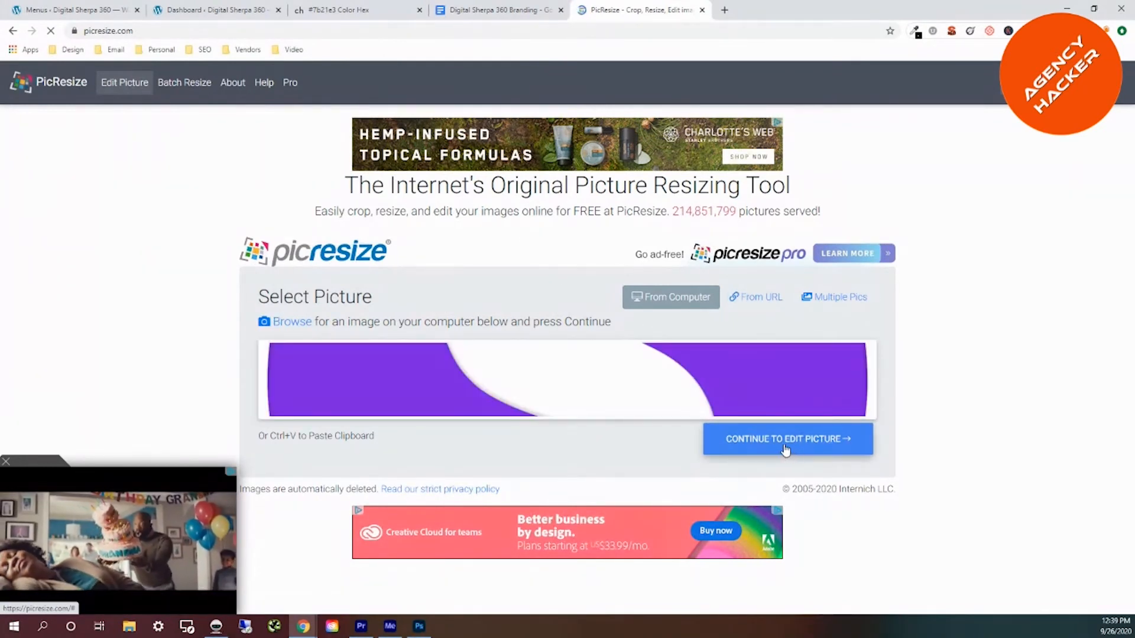
{"action": "left_click", "coordinate": [785, 449]}
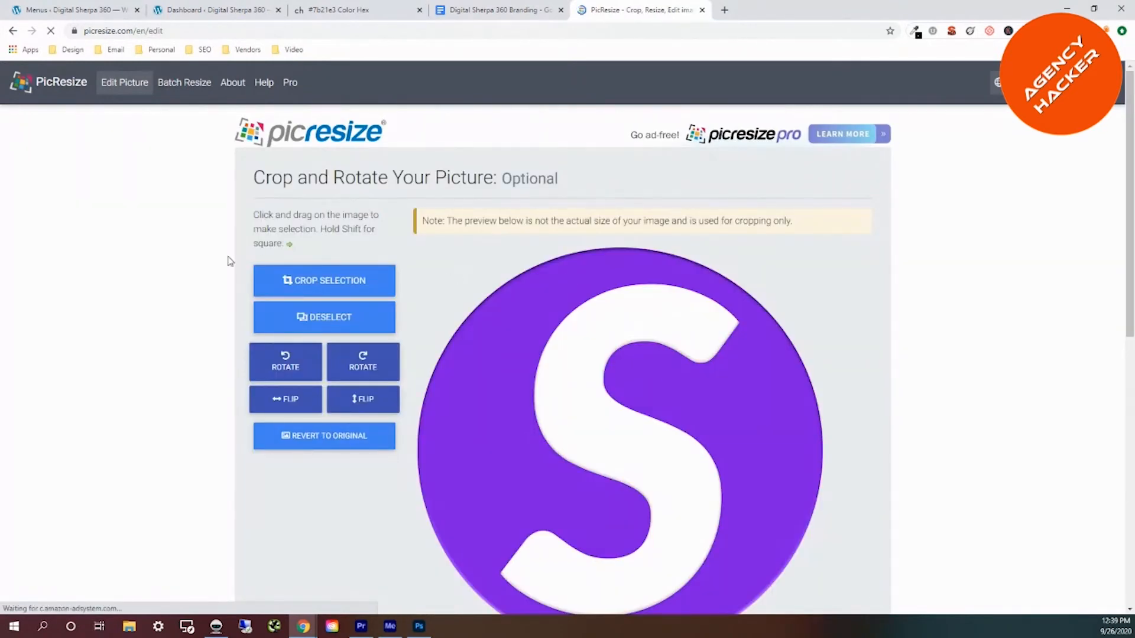
{"action": "scroll", "coordinate": [444, 288], "scroll_direction": "down", "scroll_amount": 5}
{"action": "scroll", "coordinate": [444, 288], "scroll_direction": "up", "scroll_amount": 5}
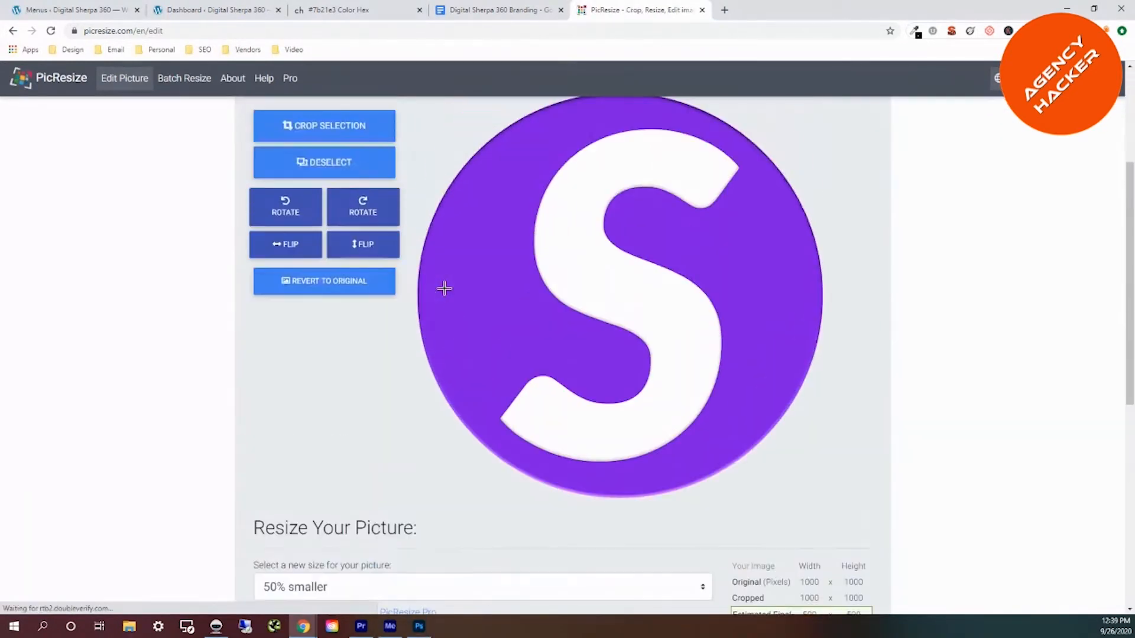
{"action": "scroll", "coordinate": [461, 312], "scroll_direction": "down", "scroll_amount": 6}
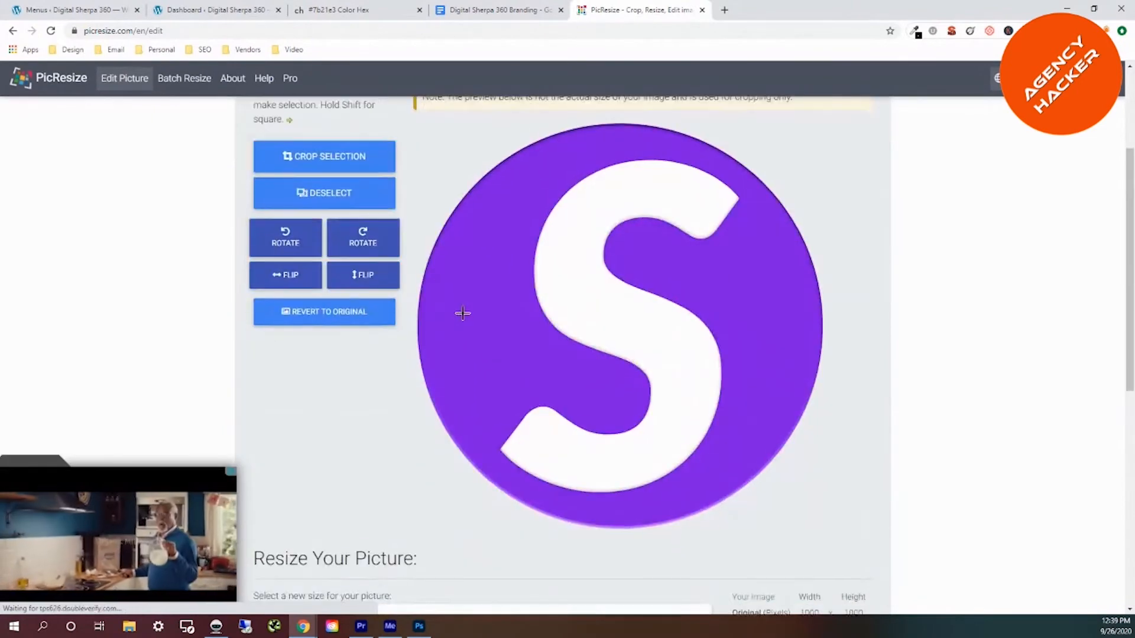
{"action": "scroll", "coordinate": [370, 350], "scroll_direction": "down", "scroll_amount": 3}
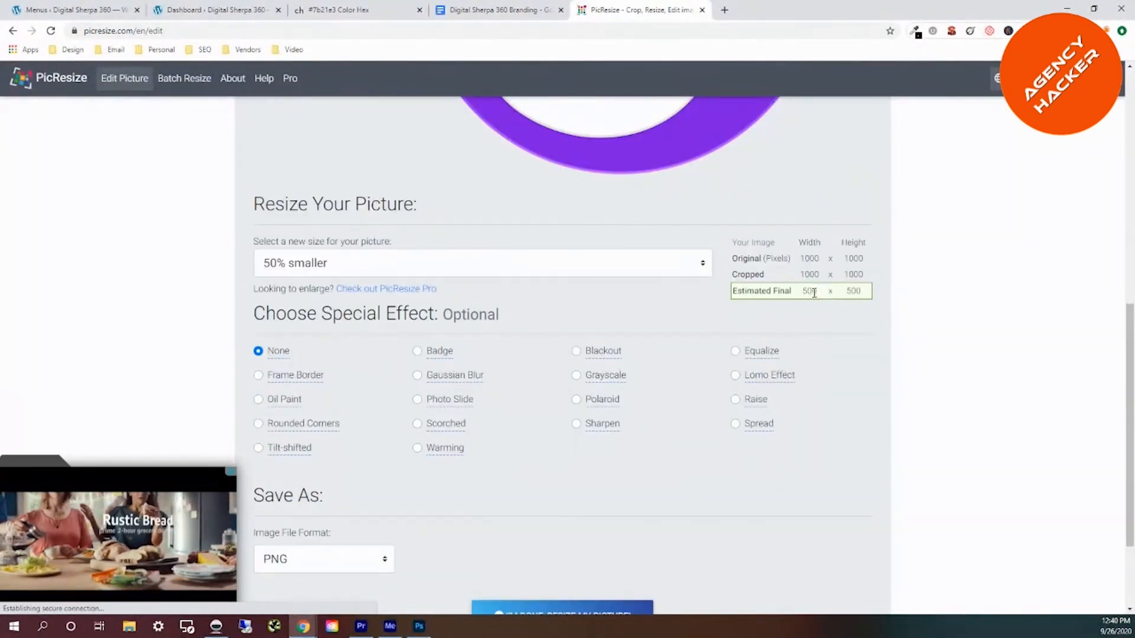
Check the required site icon dimensions under Site Identity in the WordPress theme customizer's General Settings.
{"action": "left_click", "coordinate": [201, 10]}
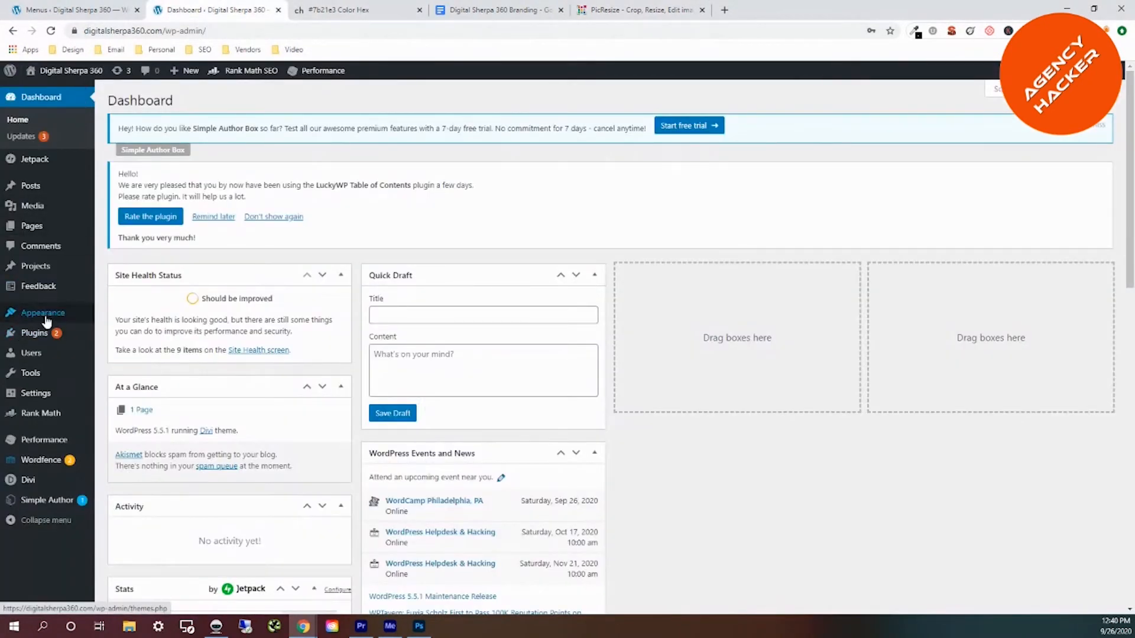
{"action": "mouse_move", "coordinate": [46, 316]}
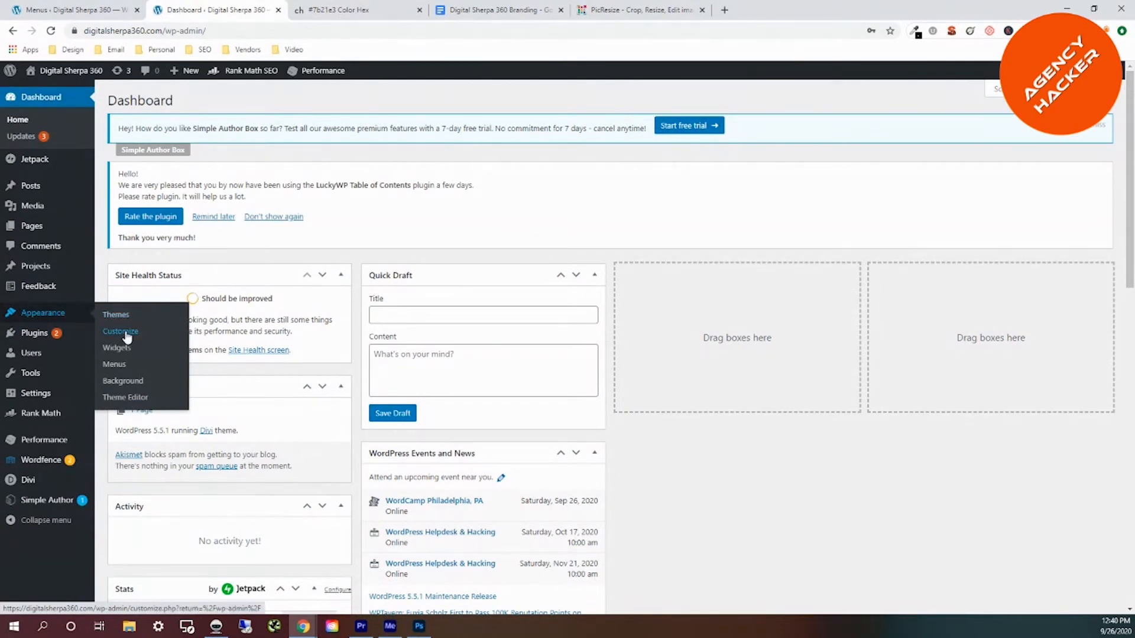
{"action": "left_click", "coordinate": [126, 334]}
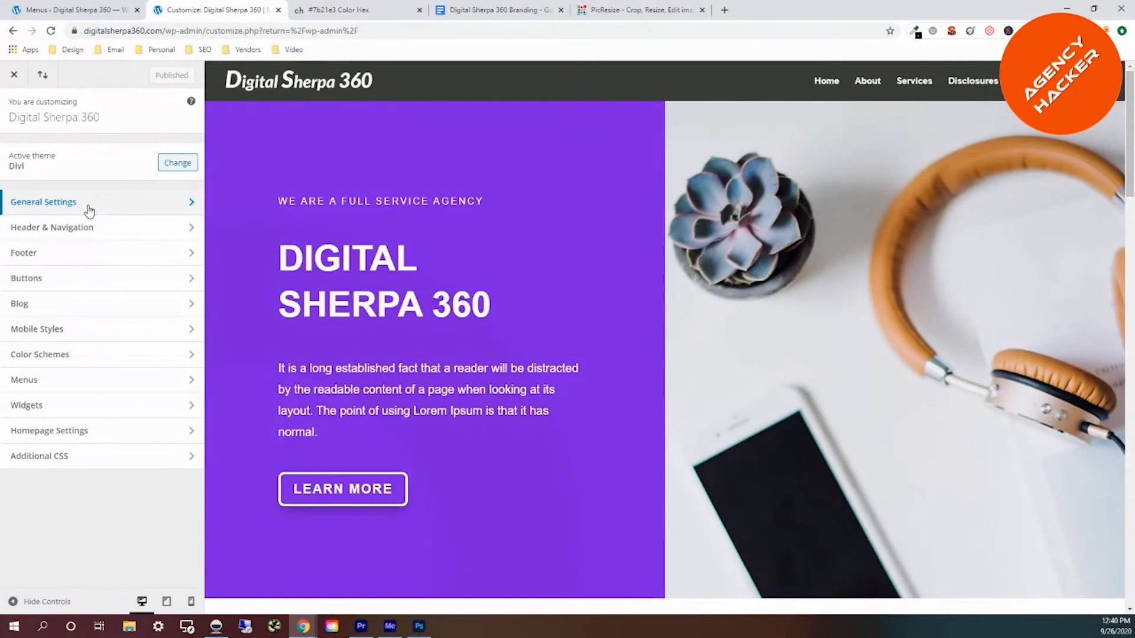
{"action": "left_click", "coordinate": [89, 210]}
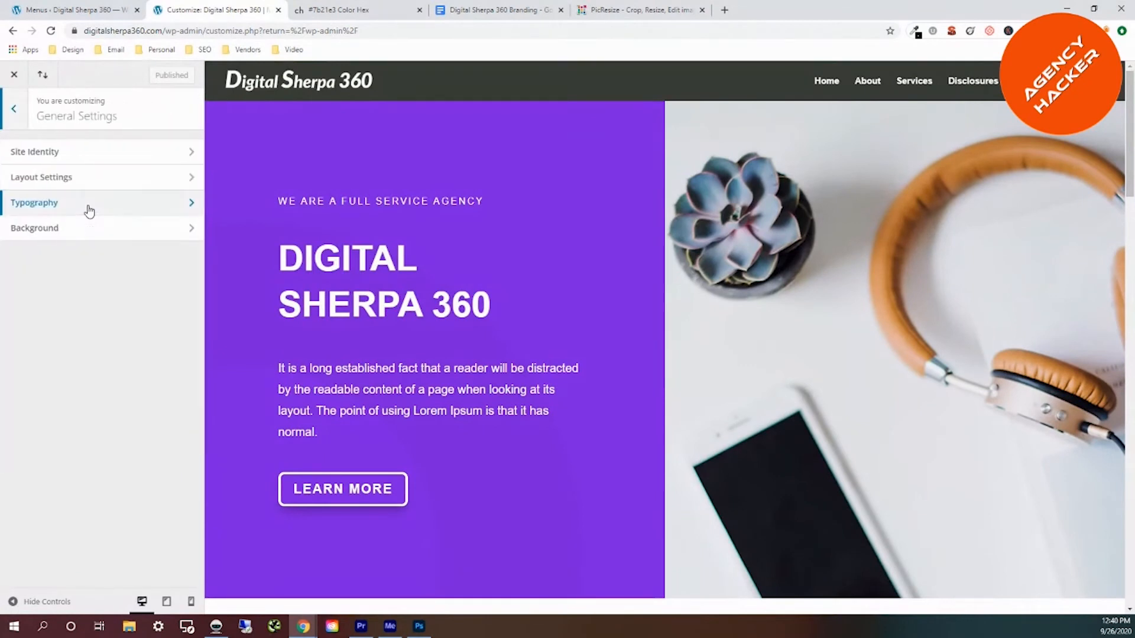
{"action": "left_click", "coordinate": [86, 154]}
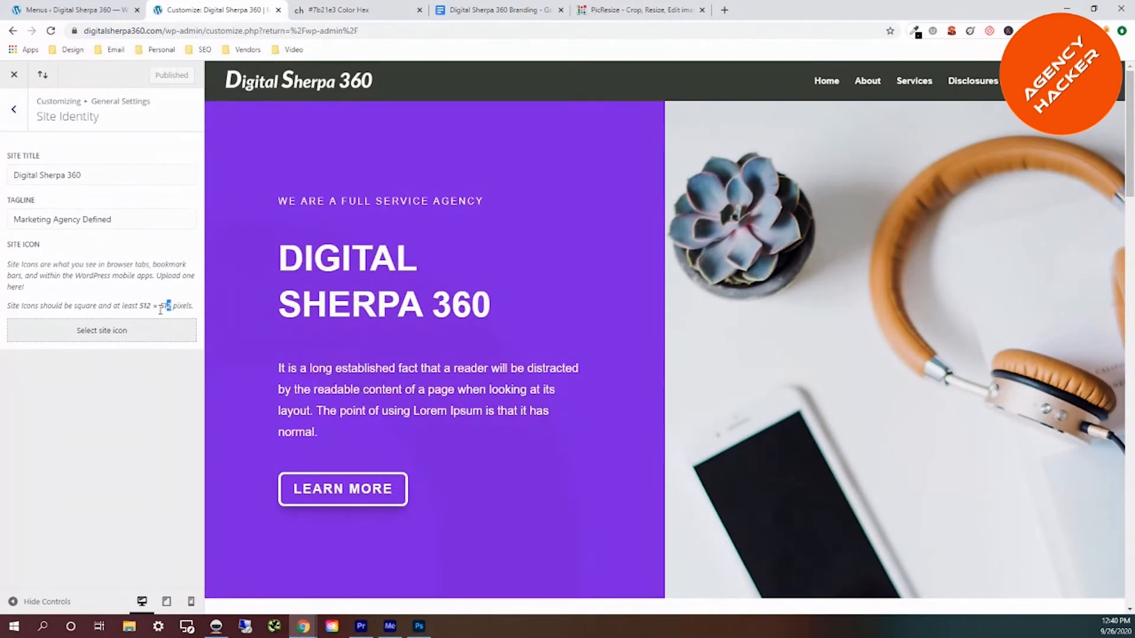
{"action": "left_click_drag", "start_coordinate": [170, 306], "coordinate": [140, 309]}
Return to PicResize and set a custom output size of 512 x 512 pixels for the icon.
{"action": "left_click", "coordinate": [612, 10]}
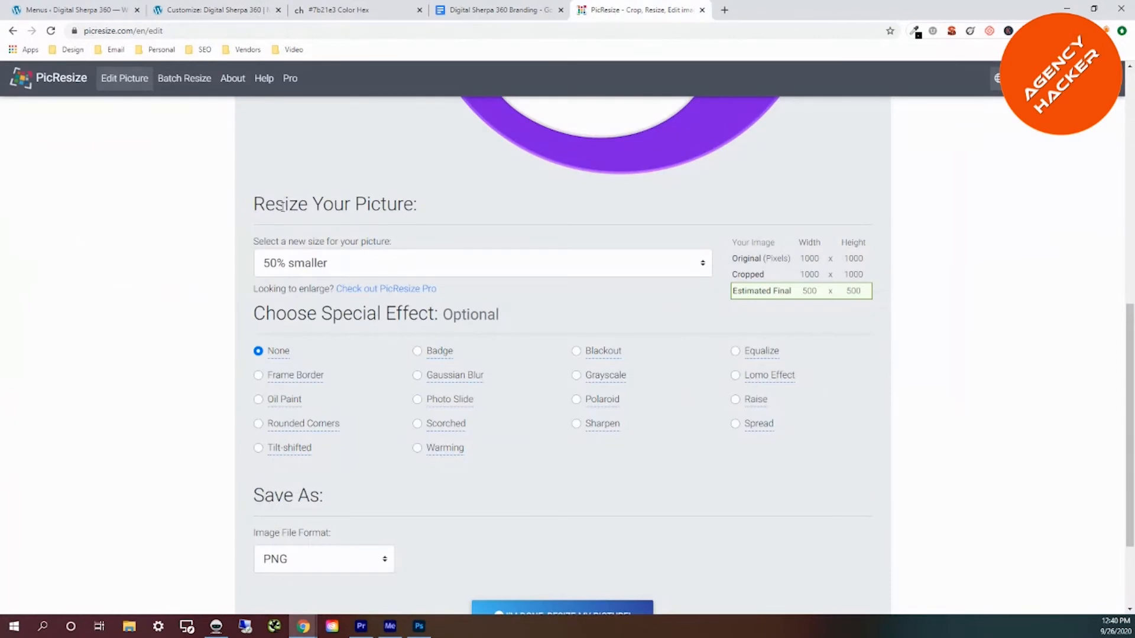
{"action": "left_click", "coordinate": [685, 267]}
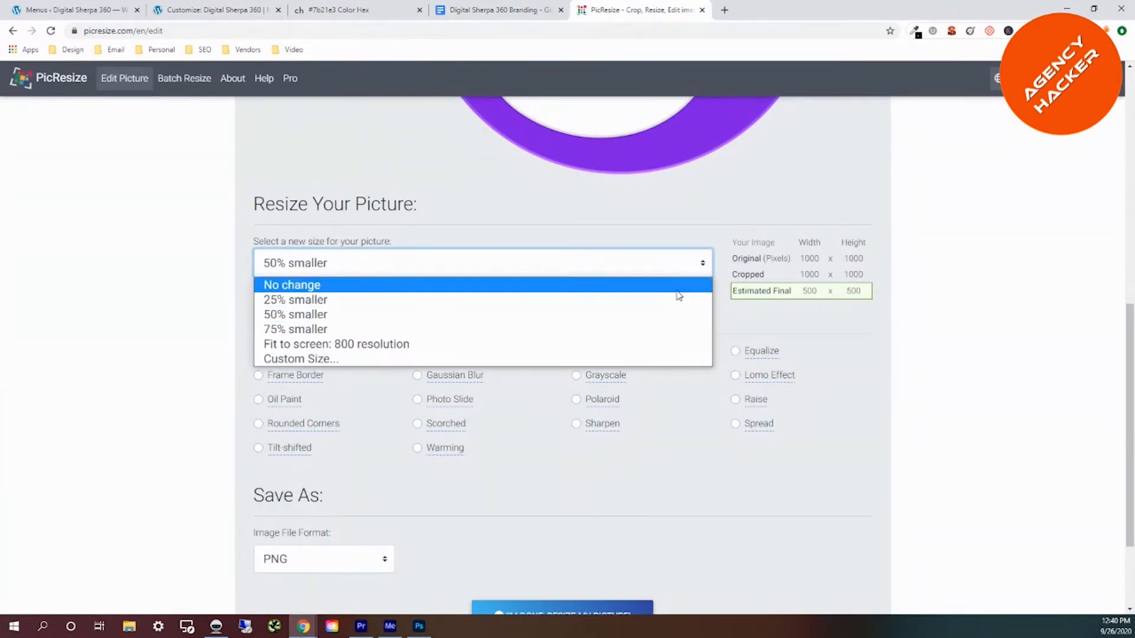
{"action": "left_click", "coordinate": [668, 359]}
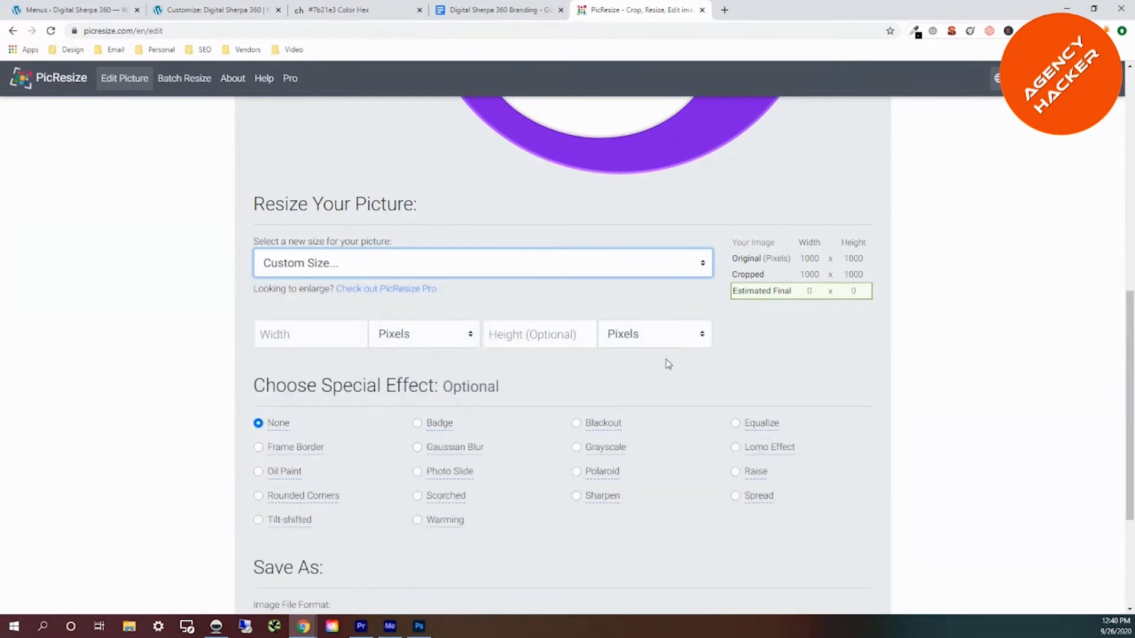
{"action": "left_click", "coordinate": [313, 334]}
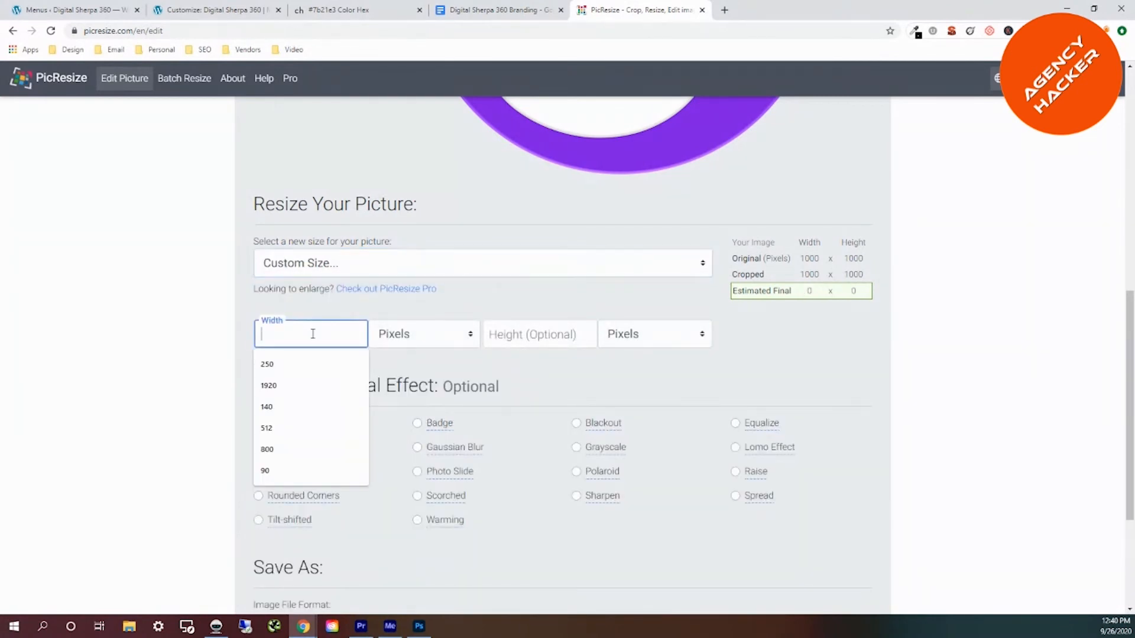
{"action": "type", "text": "512"}
{"action": "key", "text": "Tab"}
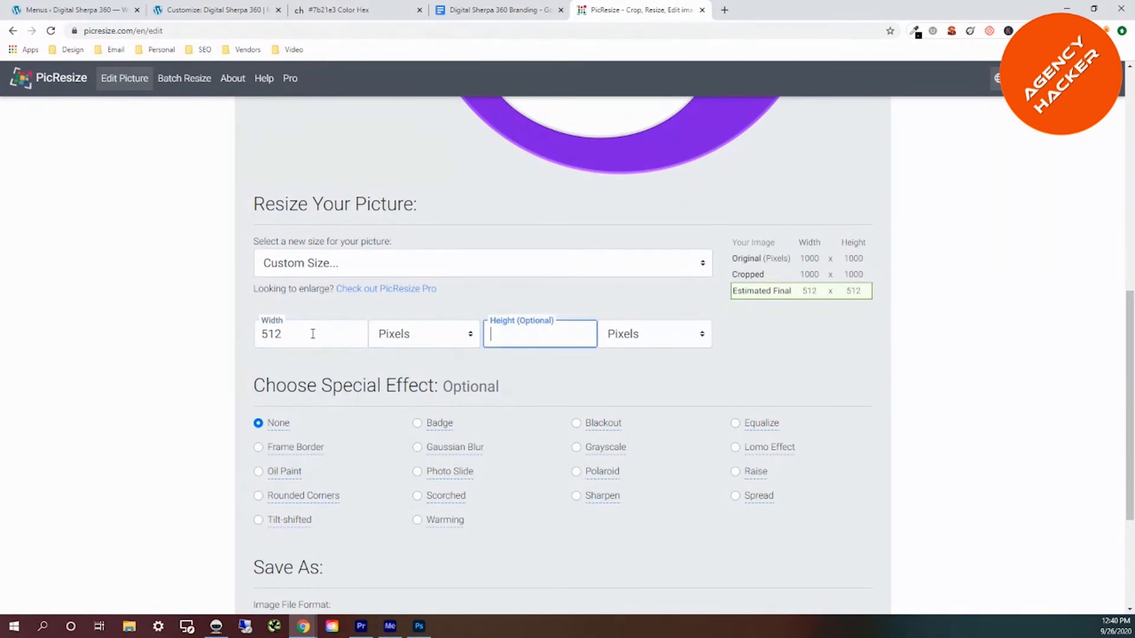
{"action": "type", "text": "512"}
Resize the picture with PNG as the file format and save the result to disk.
{"action": "scroll", "coordinate": [441, 413], "scroll_direction": "down", "scroll_amount": 3}
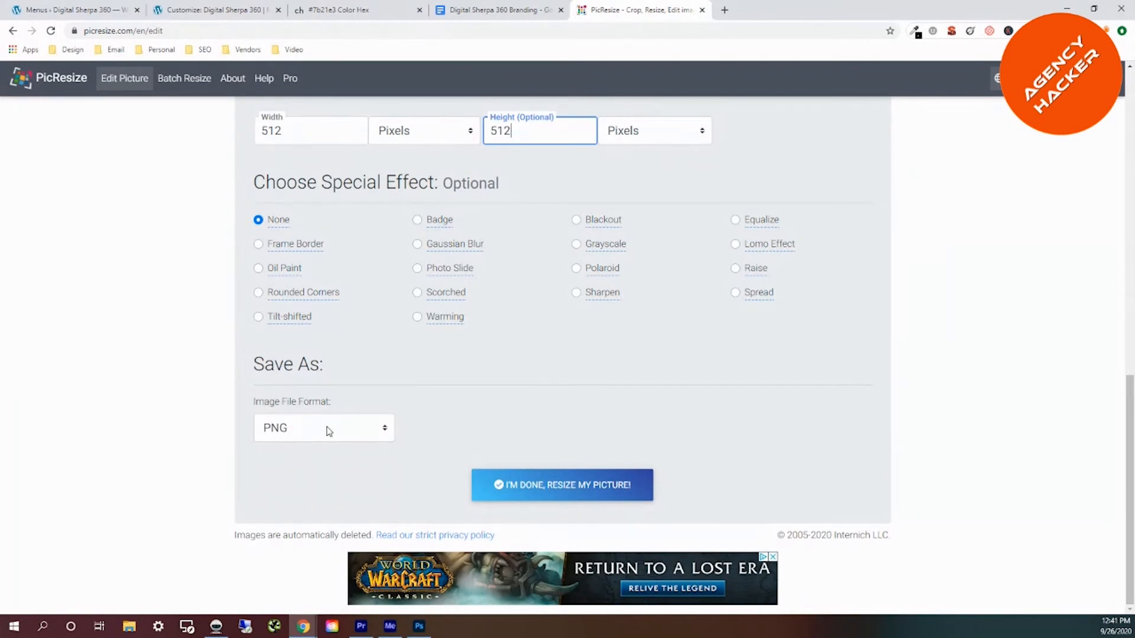
{"action": "left_click", "coordinate": [573, 491]}
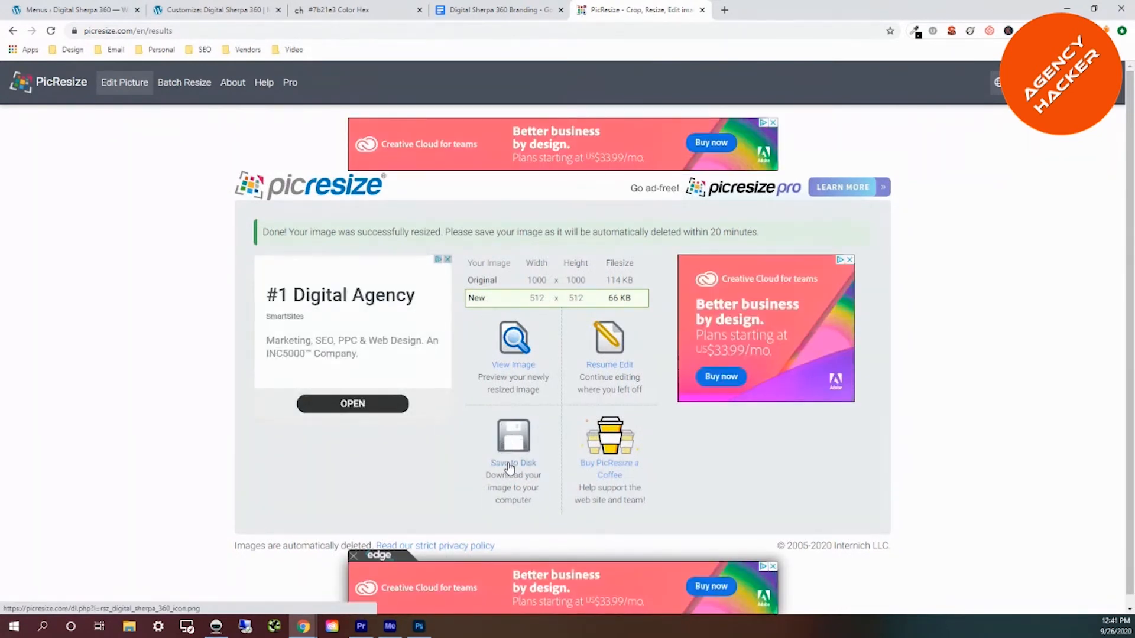
{"action": "left_click", "coordinate": [510, 466]}
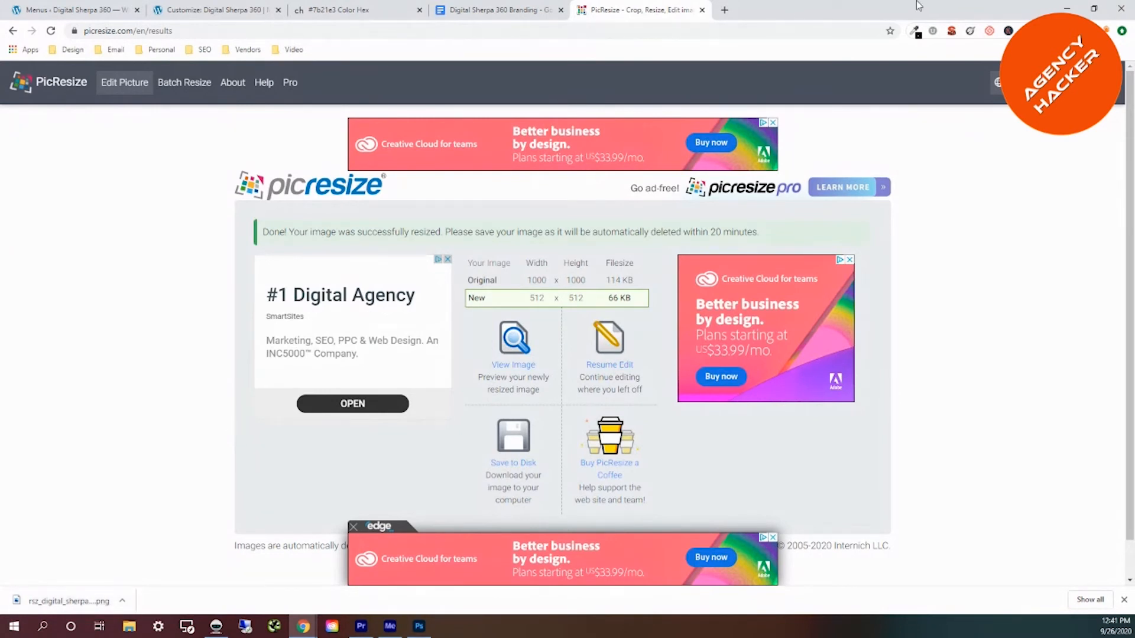
Open tinypng.com in a new browser tab.
{"action": "left_click", "coordinate": [722, 10]}
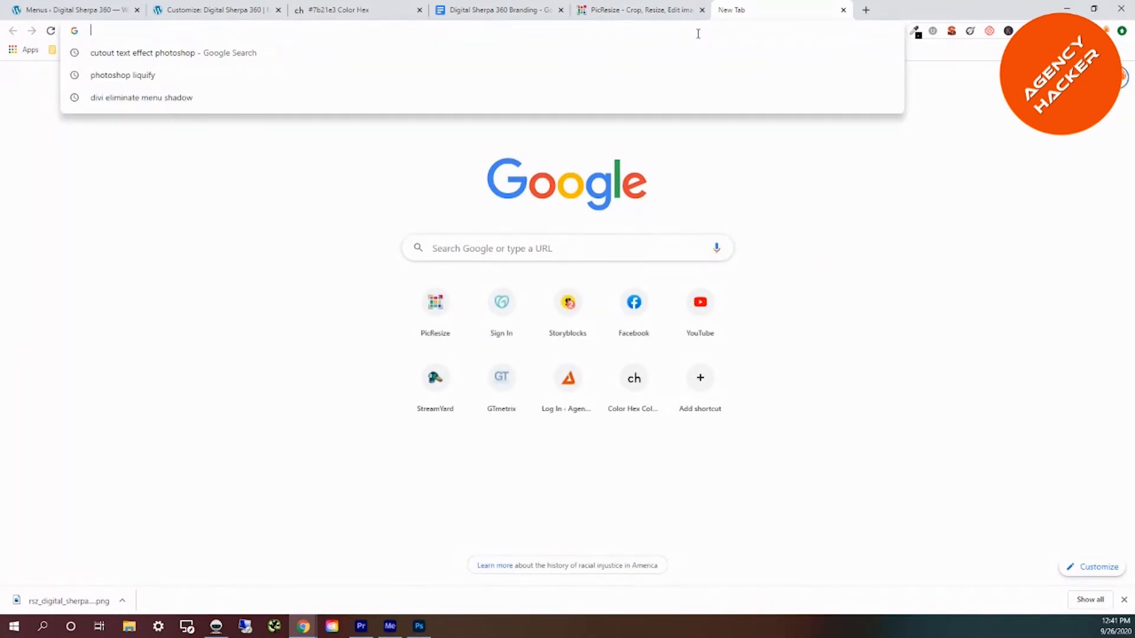
{"action": "type", "text": "tin"}
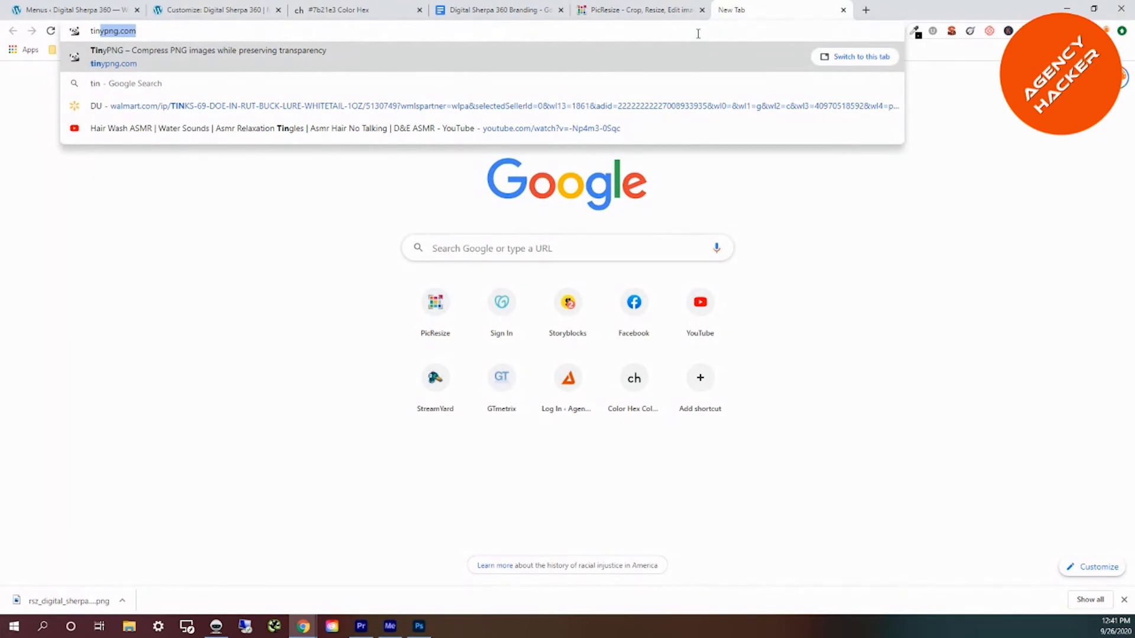
{"action": "key", "text": "Return"}
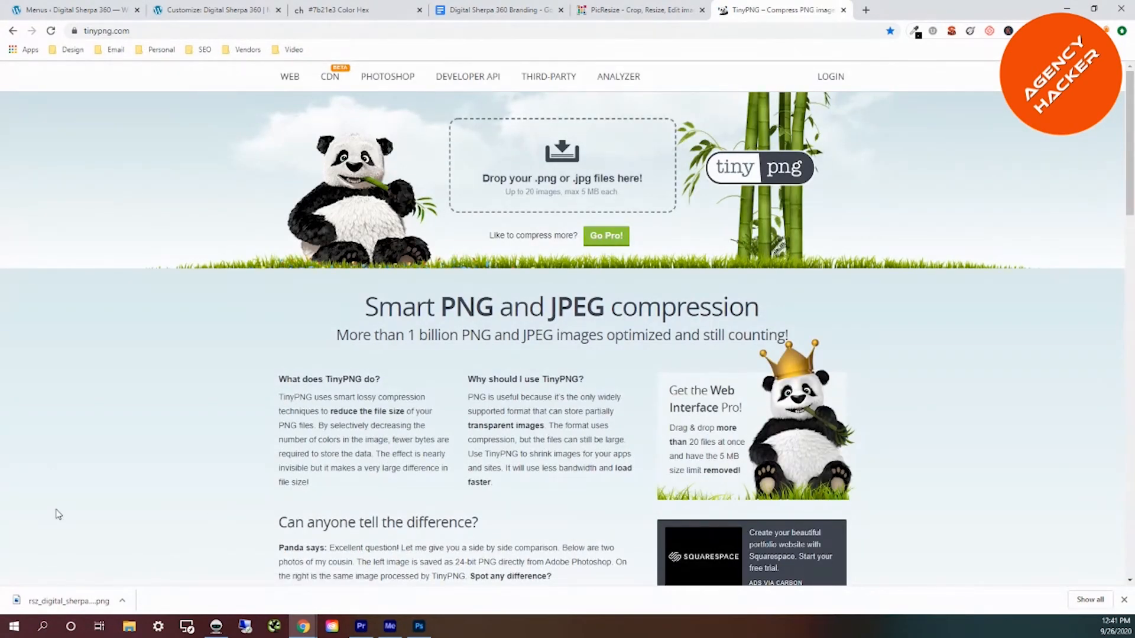
Compress the downloaded rsz_digital_sherpa_360_icon.png with TinyPNG, compare the file sizes, and download the compressed version.
{"action": "left_click_drag", "start_coordinate": [50, 603], "coordinate": [550, 170]}
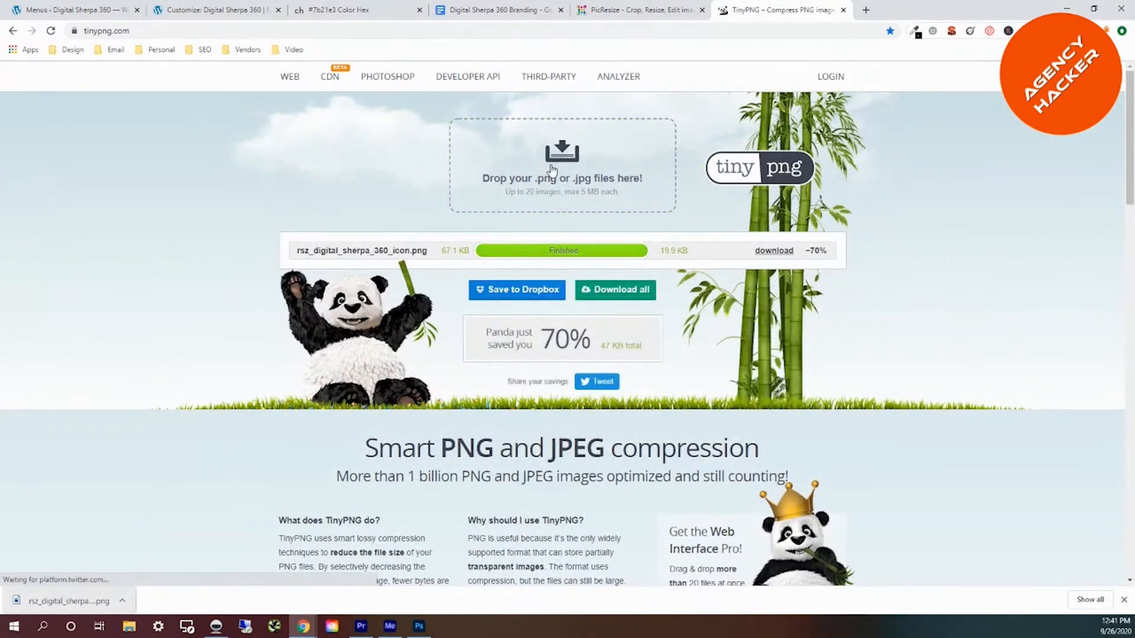
{"action": "left_click_drag", "start_coordinate": [688, 251], "coordinate": [666, 260]}
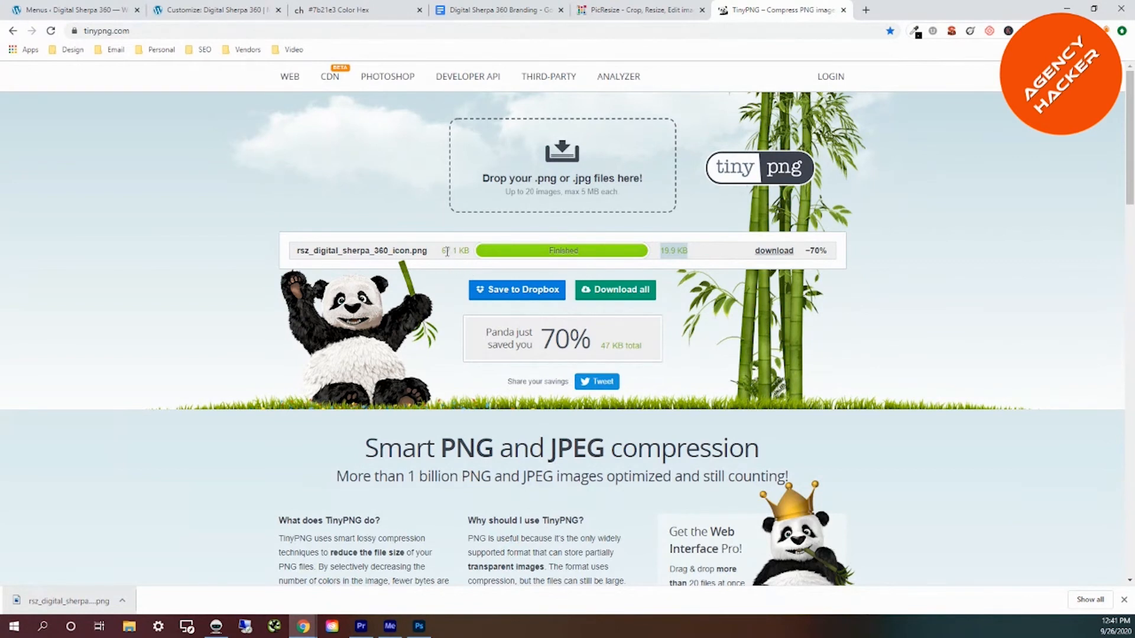
{"action": "left_click", "coordinate": [770, 251]}
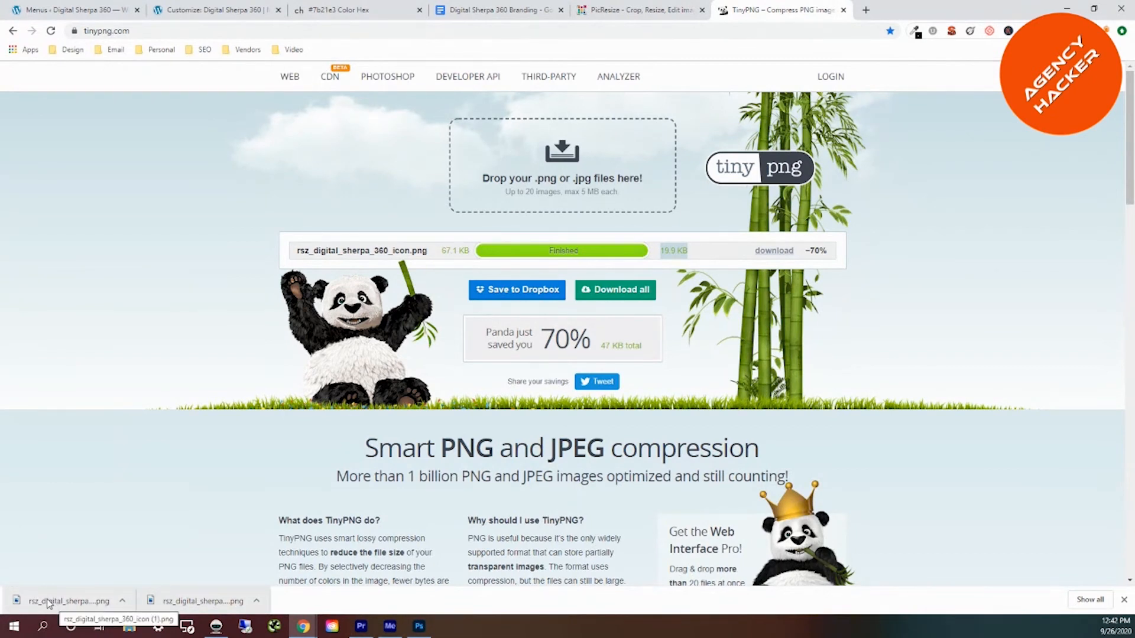
Show the compressed download in its folder and rename that file to "Digital Sherpa 360 512x512 Compressed".
{"action": "right_click", "coordinate": [51, 602]}
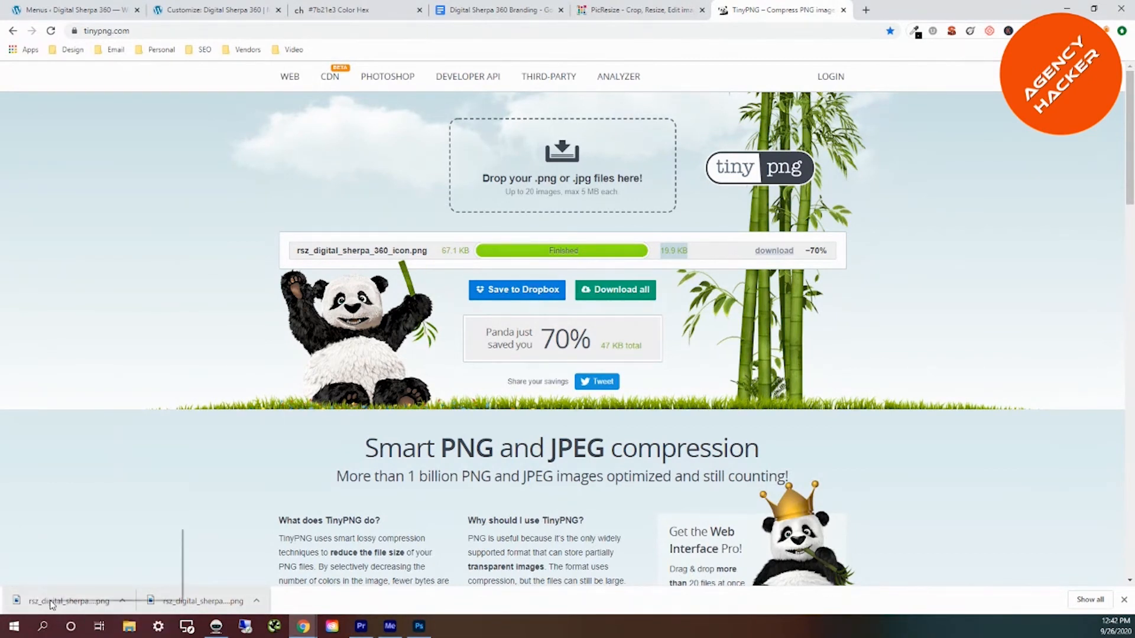
{"action": "left_click", "coordinate": [93, 569]}
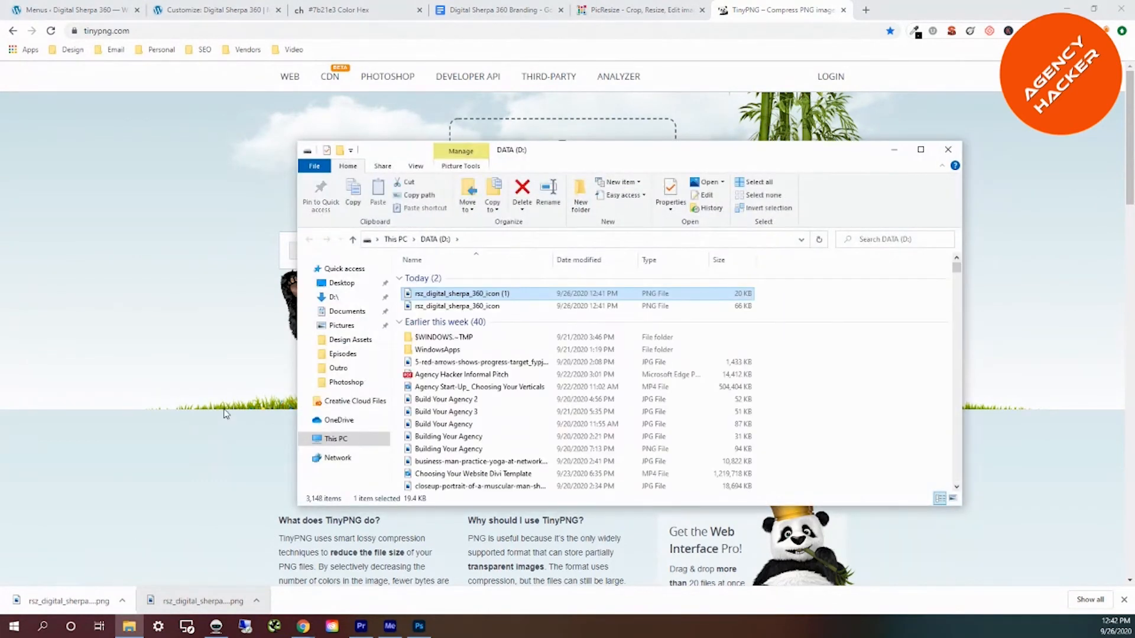
{"action": "right_click", "coordinate": [477, 294]}
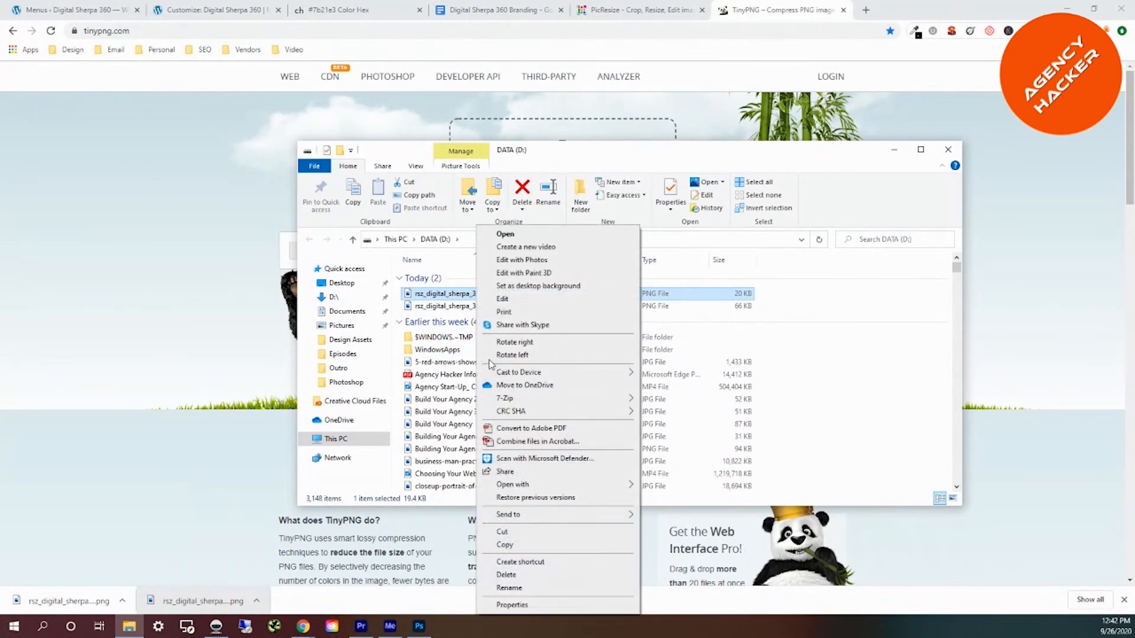
{"action": "left_click", "coordinate": [523, 587]}
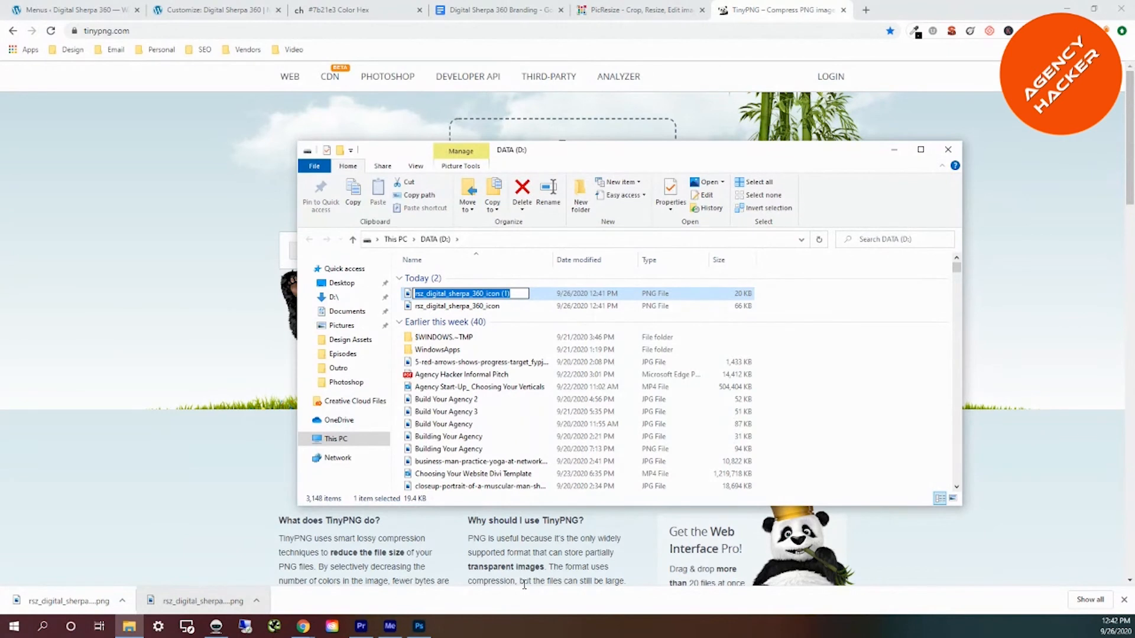
{"action": "type", "text": "Digital S"}
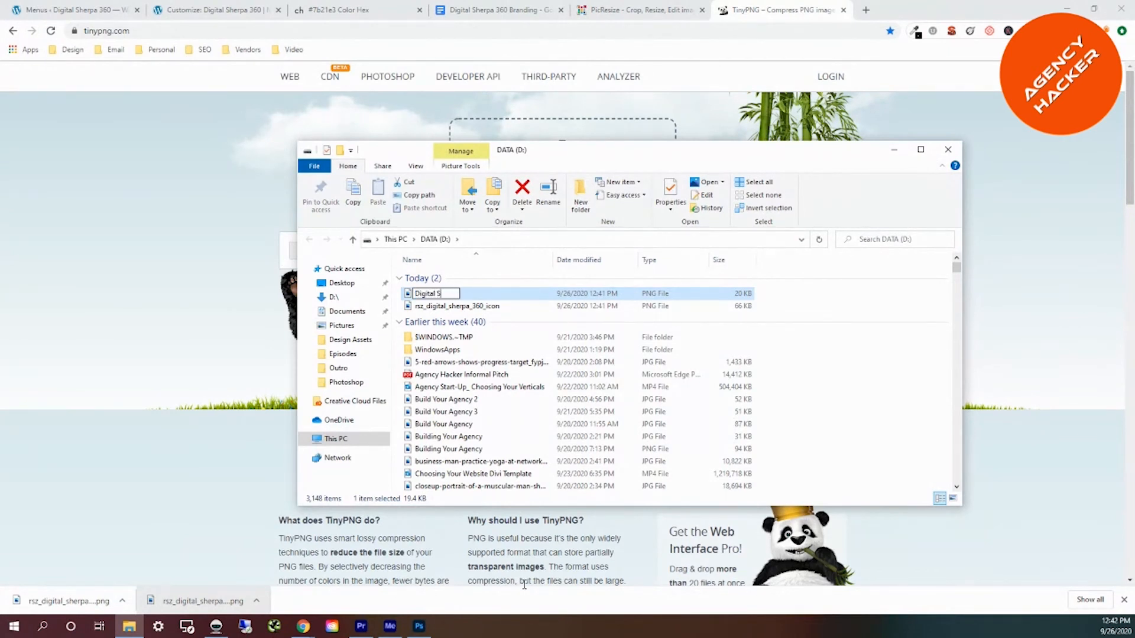
{"action": "type", "text": "herpa 360"}
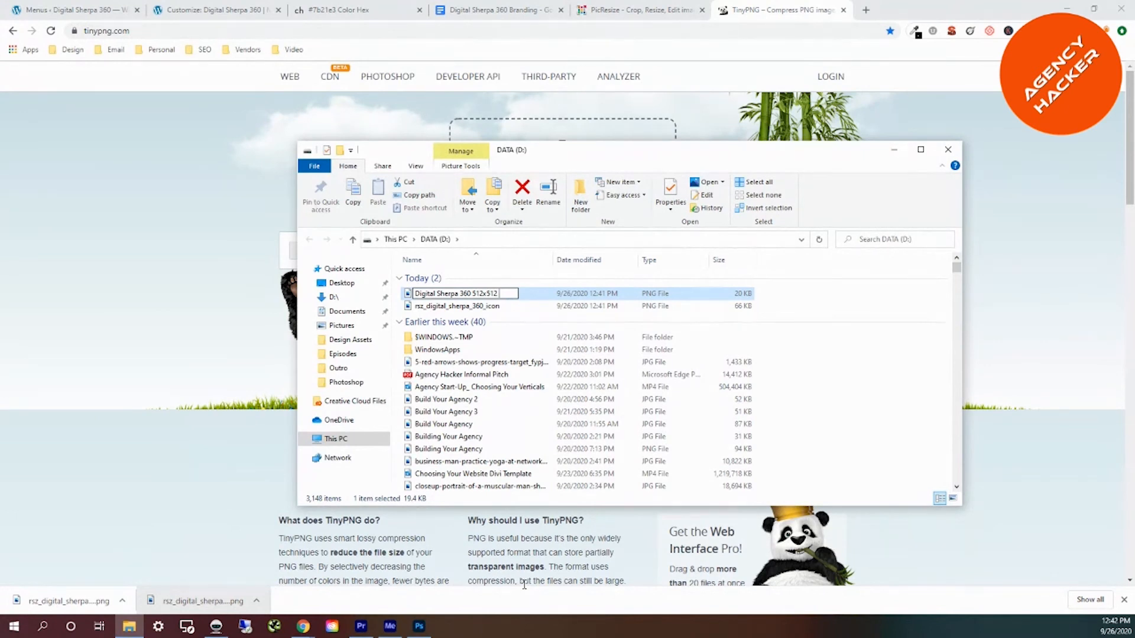
{"action": "type", "text": "512x512 Complressed"}
{"action": "key", "text": "Return"}
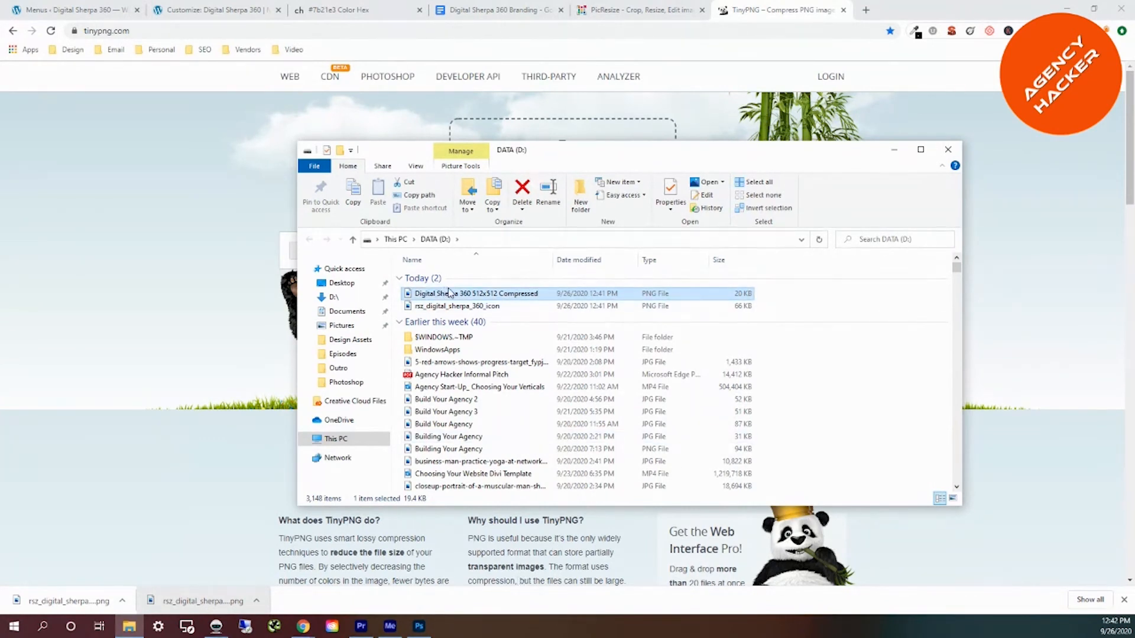
Rename rsz_digital_sherpa_360_icon to "Digital Sherpa 360 512x512", move both icon files into the Design Assets folder, and close the file window.
{"action": "left_click", "coordinate": [455, 308]}
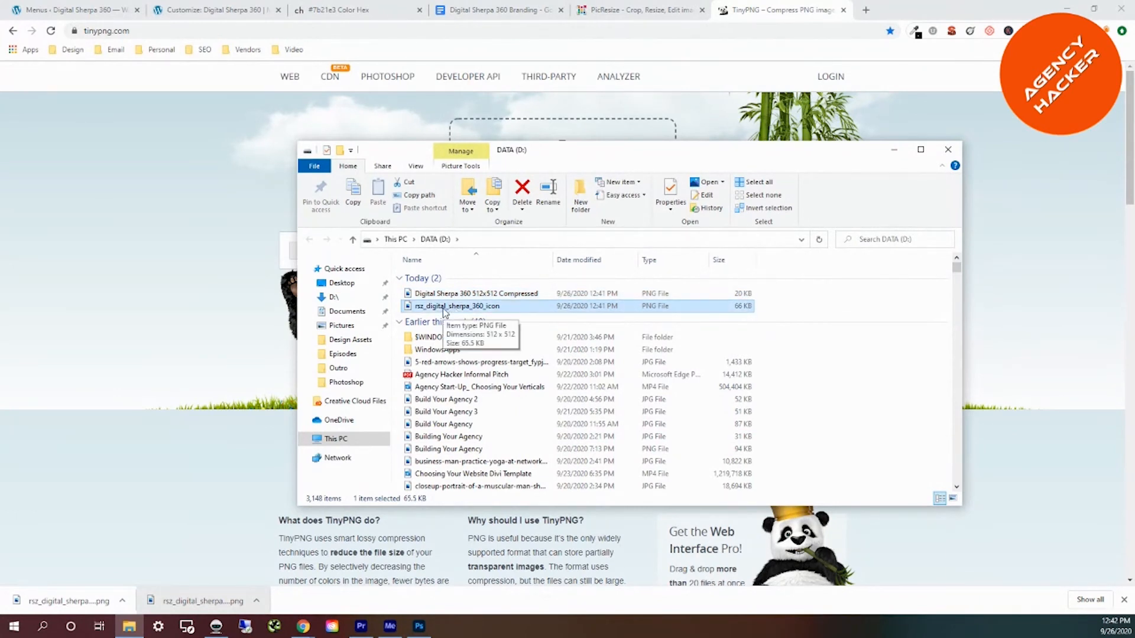
{"action": "right_click", "coordinate": [444, 310]}
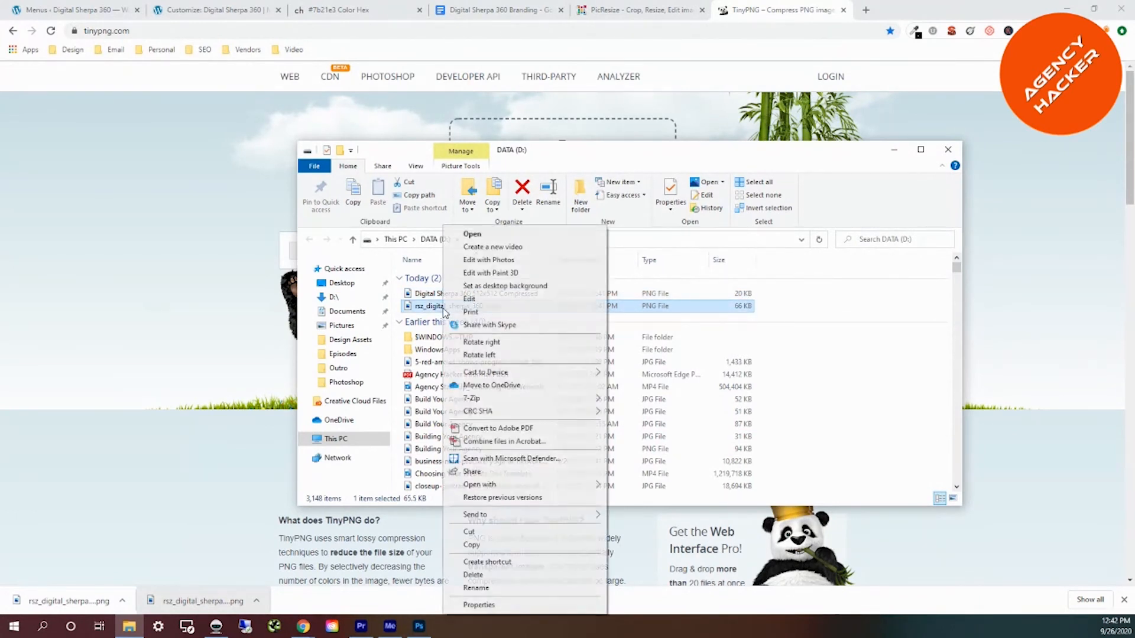
{"action": "left_click", "coordinate": [476, 588]}
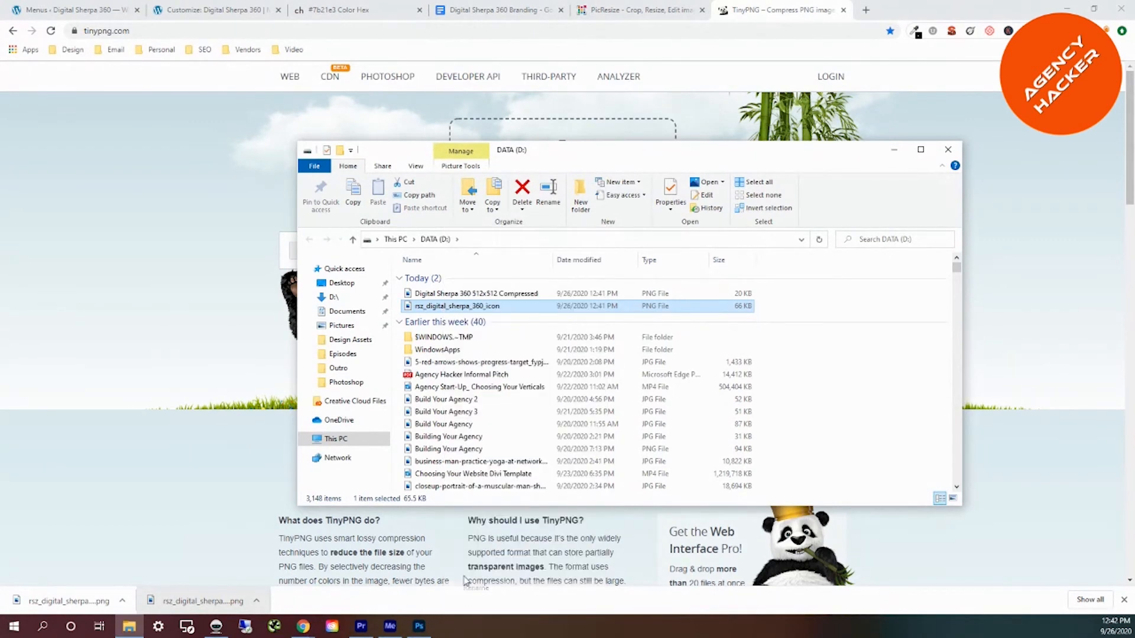
{"action": "type", "text": "Digita"}
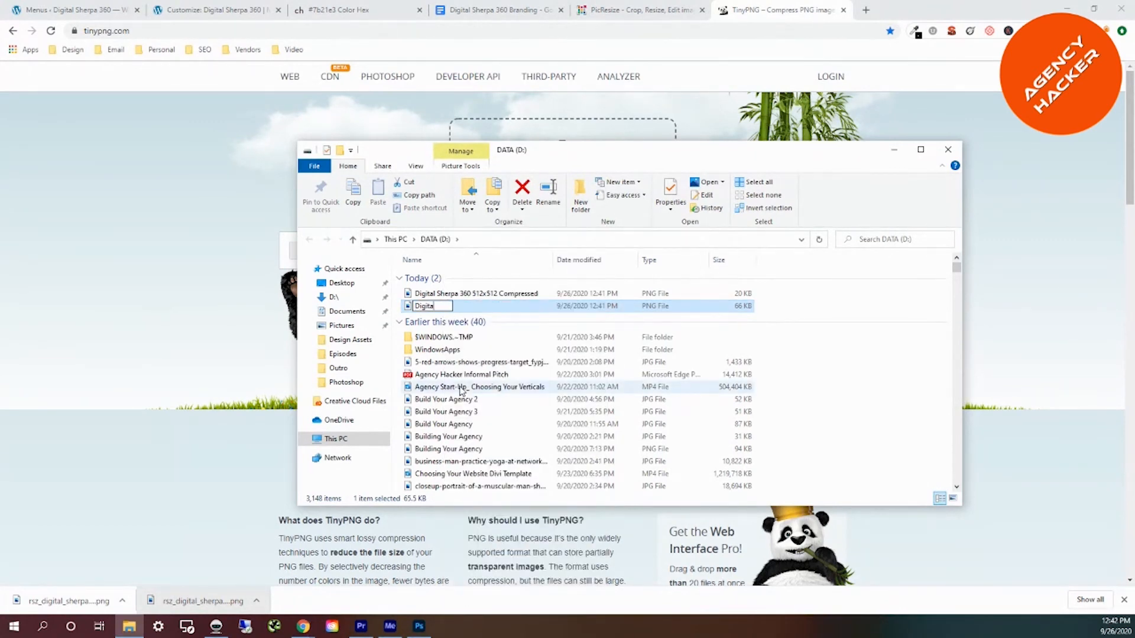
{"action": "type", "text": "l Sherap"}
{"action": "key", "text": "BackSpace"}
{"action": "type", "text": "pa 360 512x512"}
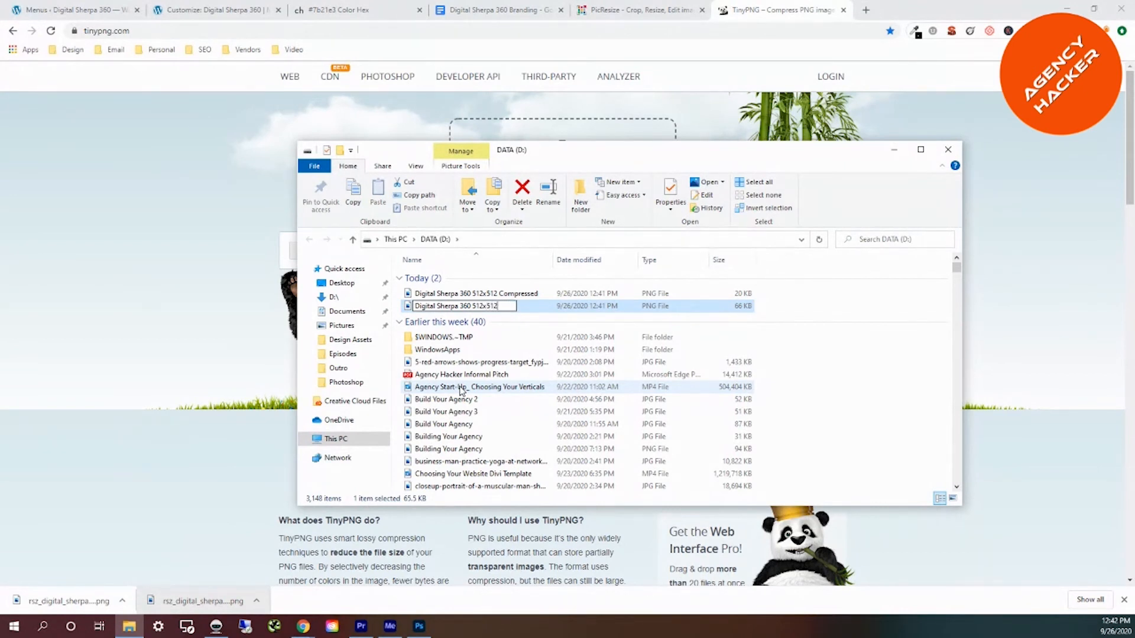
{"action": "key", "text": "Return"}
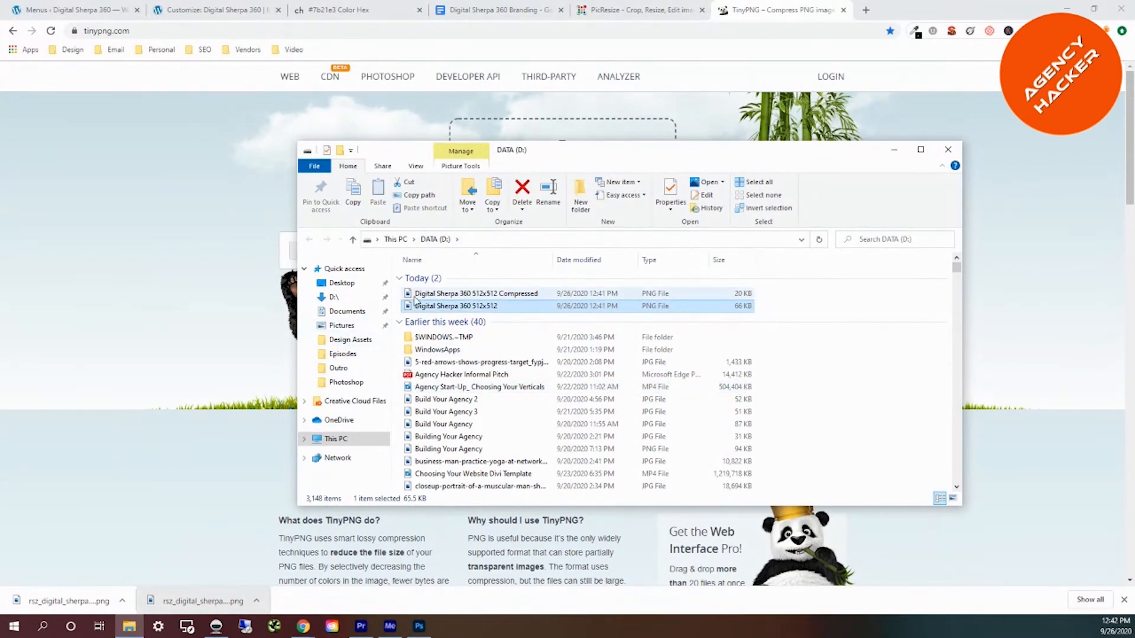
{"action": "left_click_drag", "start_coordinate": [437, 306], "coordinate": [350, 347]}
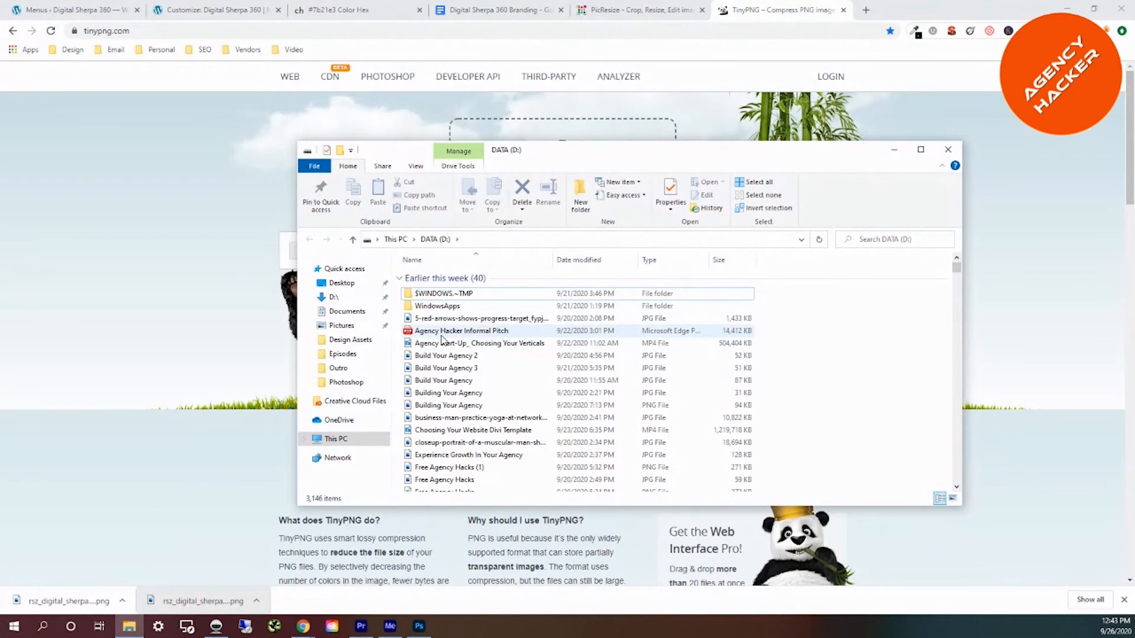
{"action": "left_click", "coordinate": [952, 152]}
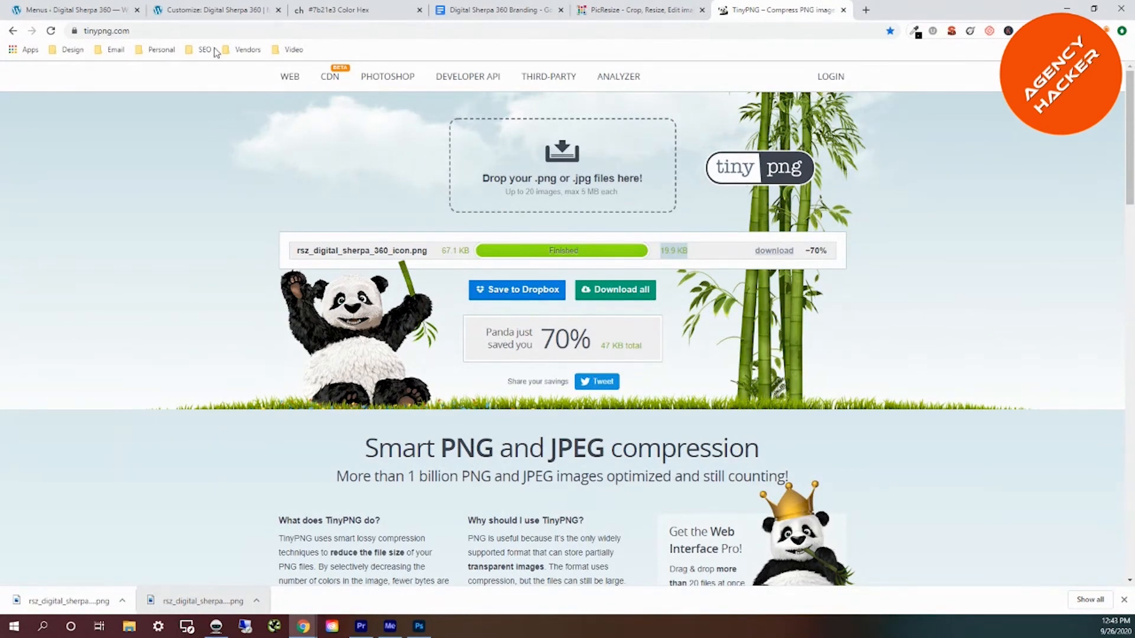
Return to the WordPress Customizer and upload "Digital Sherpa 360 512x512 Compressed" from Design Assets for the site icon.
{"action": "left_click", "coordinate": [211, 13]}
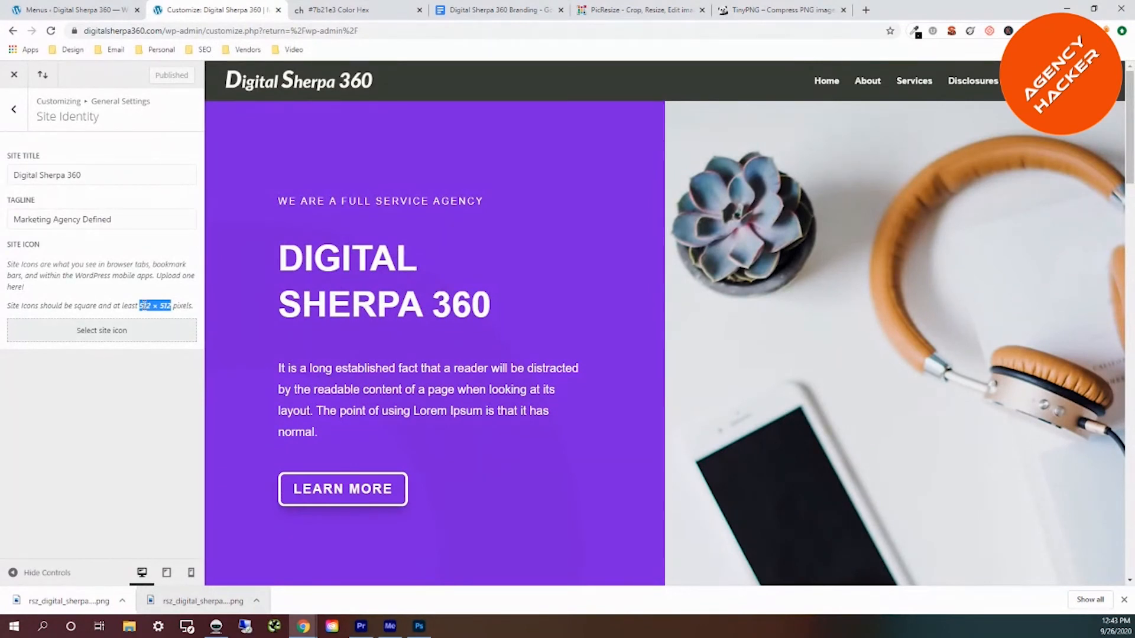
{"action": "left_click", "coordinate": [96, 331]}
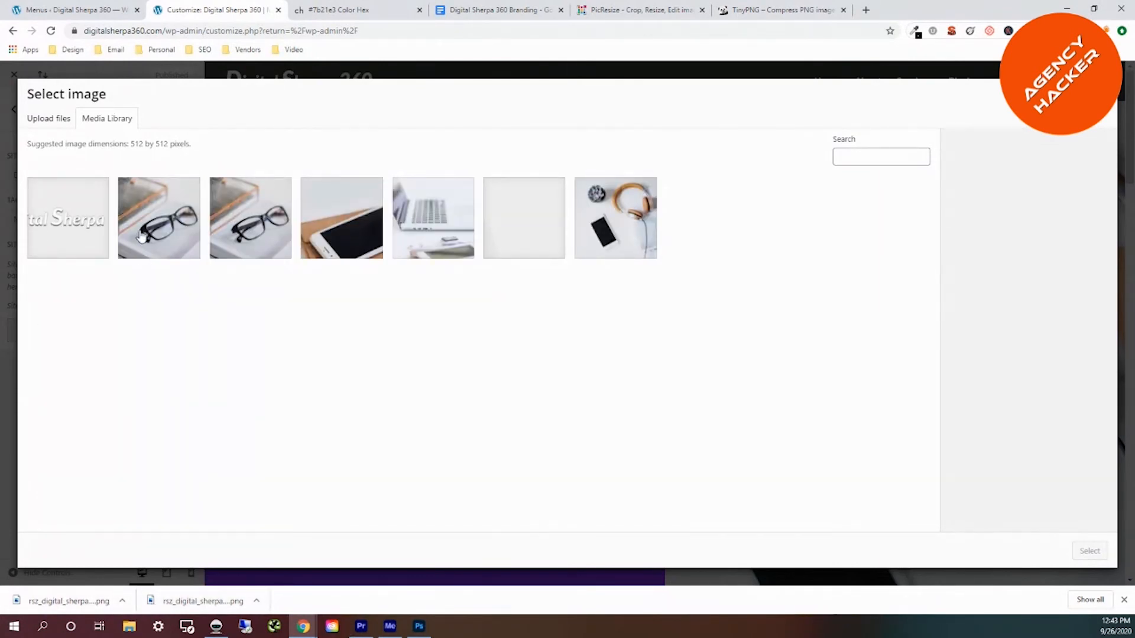
{"action": "left_click", "coordinate": [40, 123]}
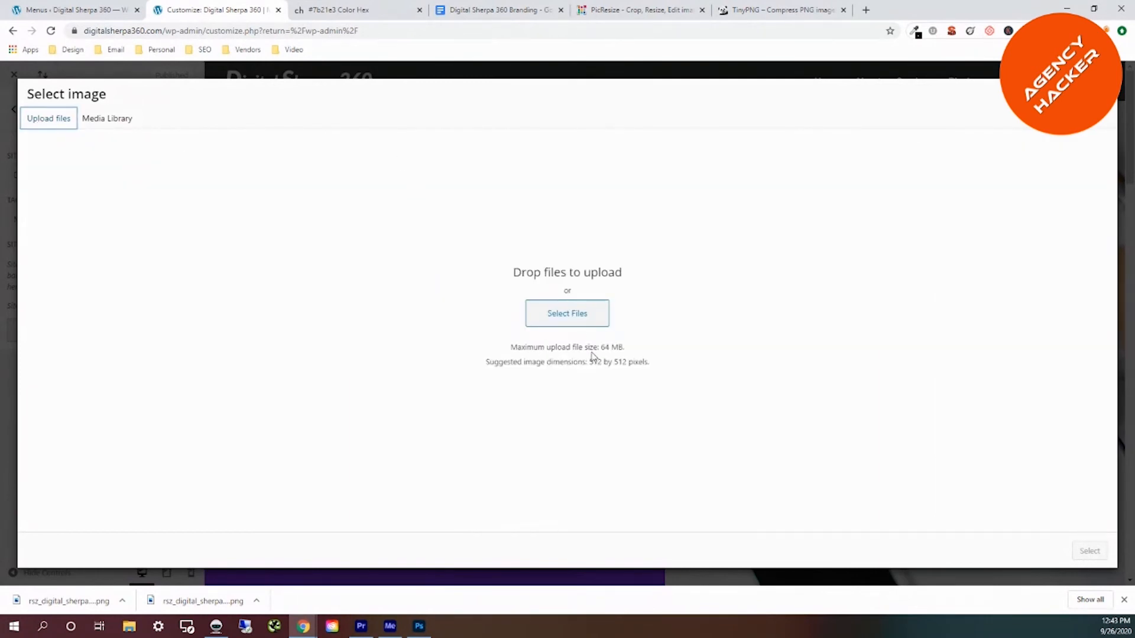
{"action": "left_click", "coordinate": [581, 312]}
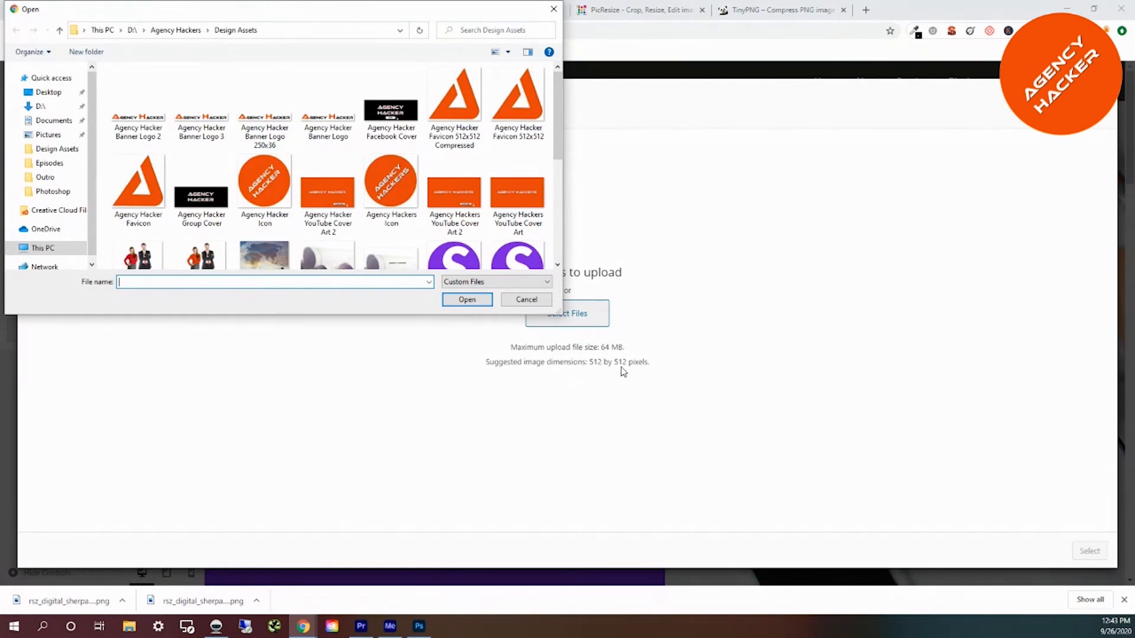
{"action": "scroll", "coordinate": [396, 157], "scroll_direction": "down", "scroll_amount": 2}
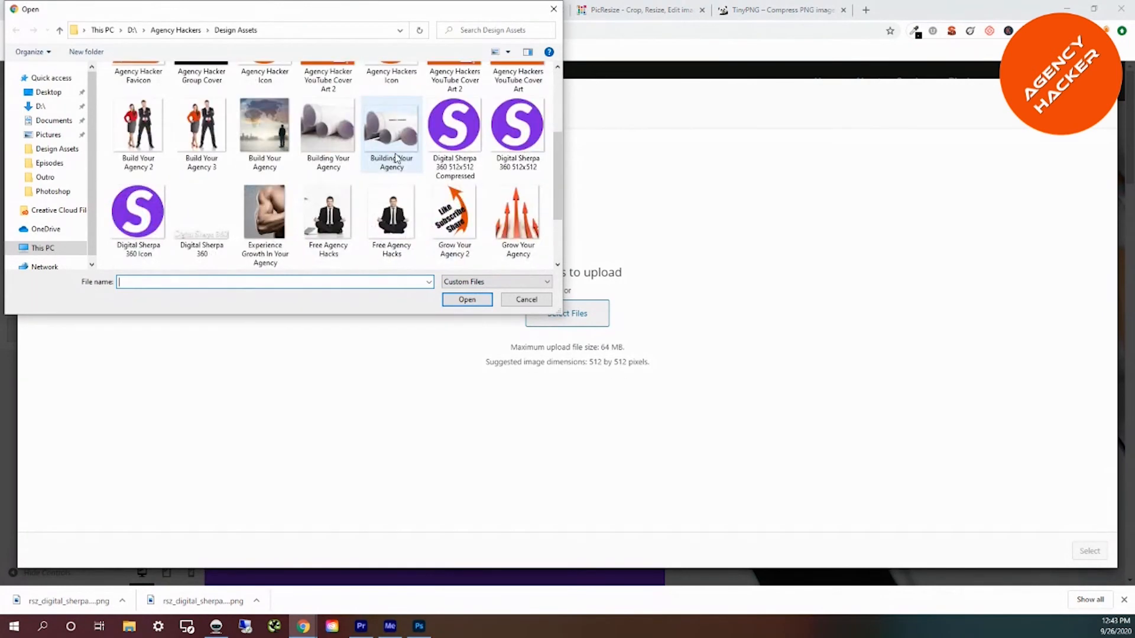
{"action": "double_click", "coordinate": [460, 140]}
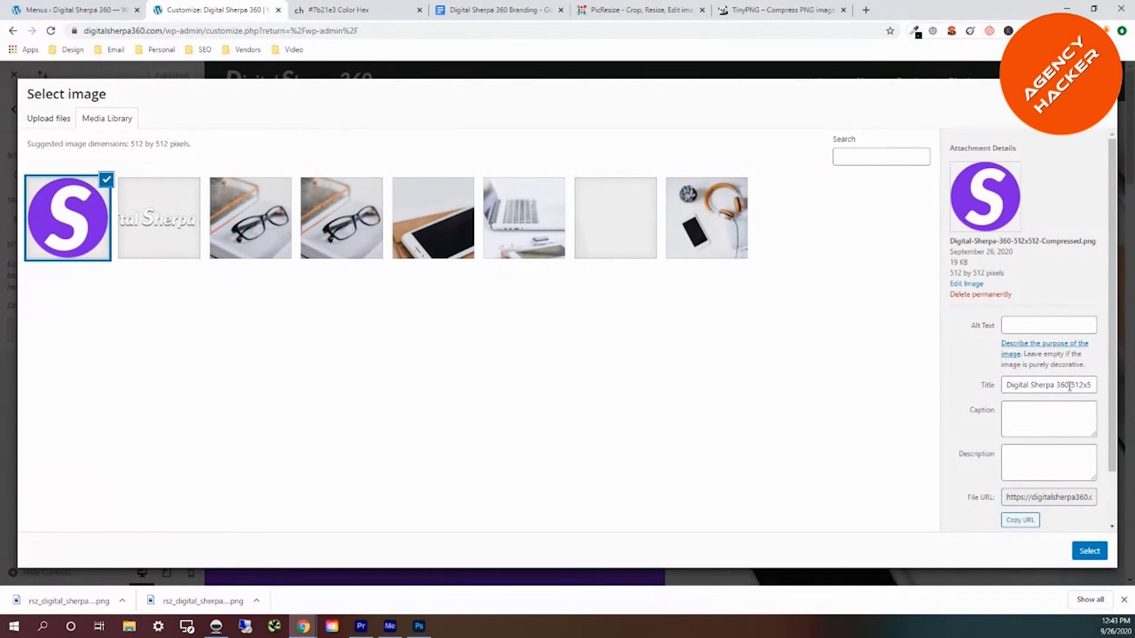
Change the uploaded image's title to "Digital Sherpa 360 Site Icon" and copy the full title.
{"action": "left_click_drag", "start_coordinate": [1069, 385], "coordinate": [1105, 390]}
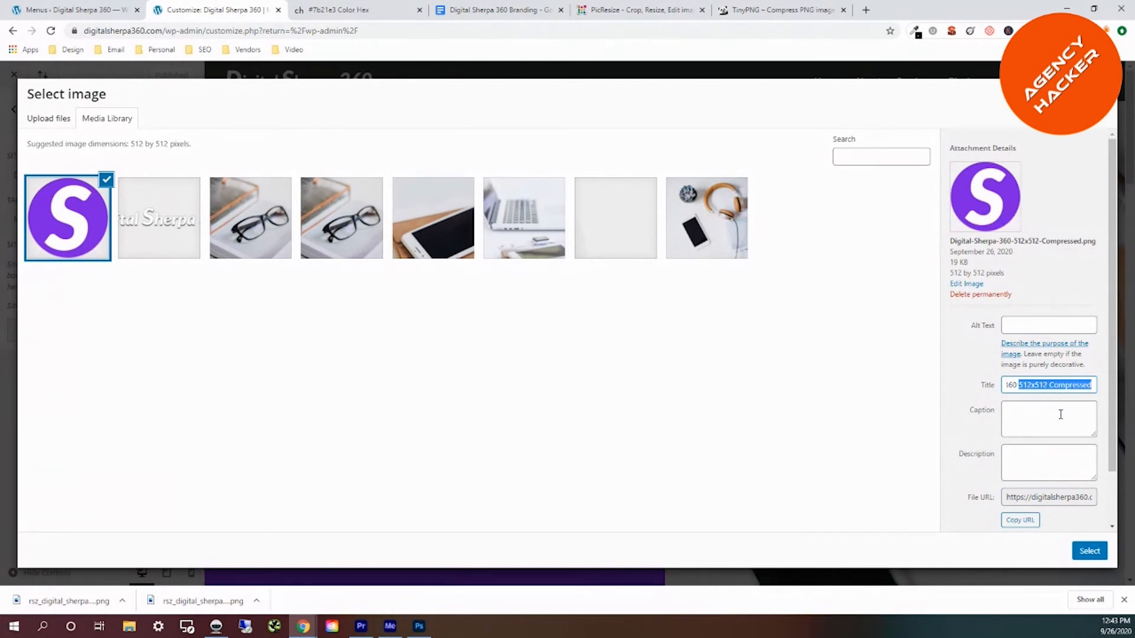
{"action": "type", "text": "Site I"}
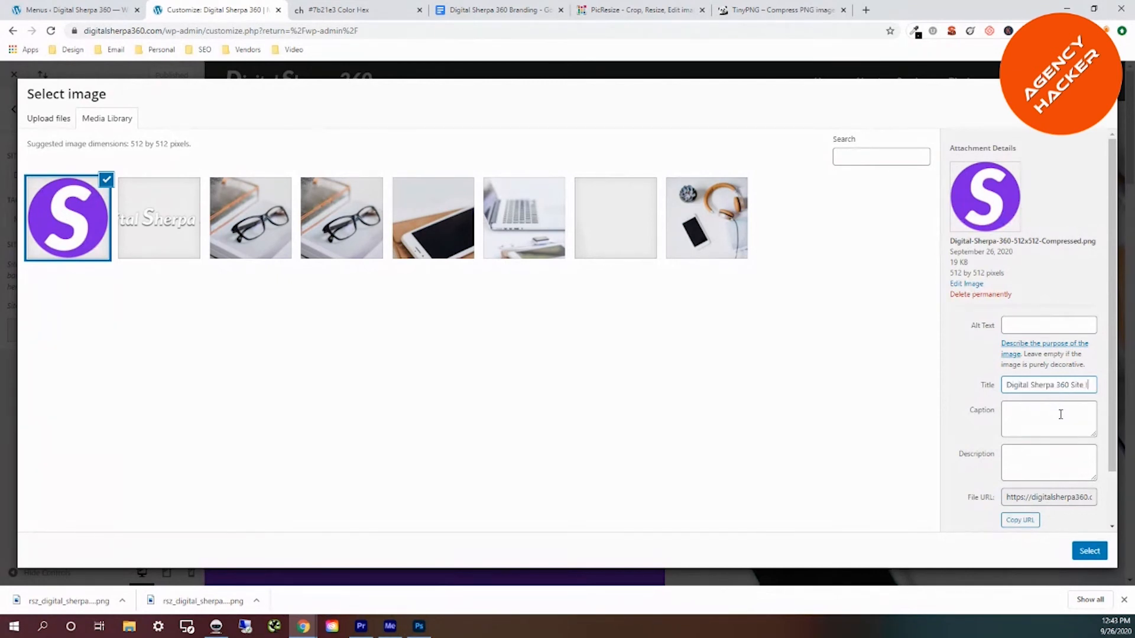
{"action": "type", "text": "con"}
{"action": "key", "text": "ctrl+a"}
{"action": "key", "text": "ctrl+c"}
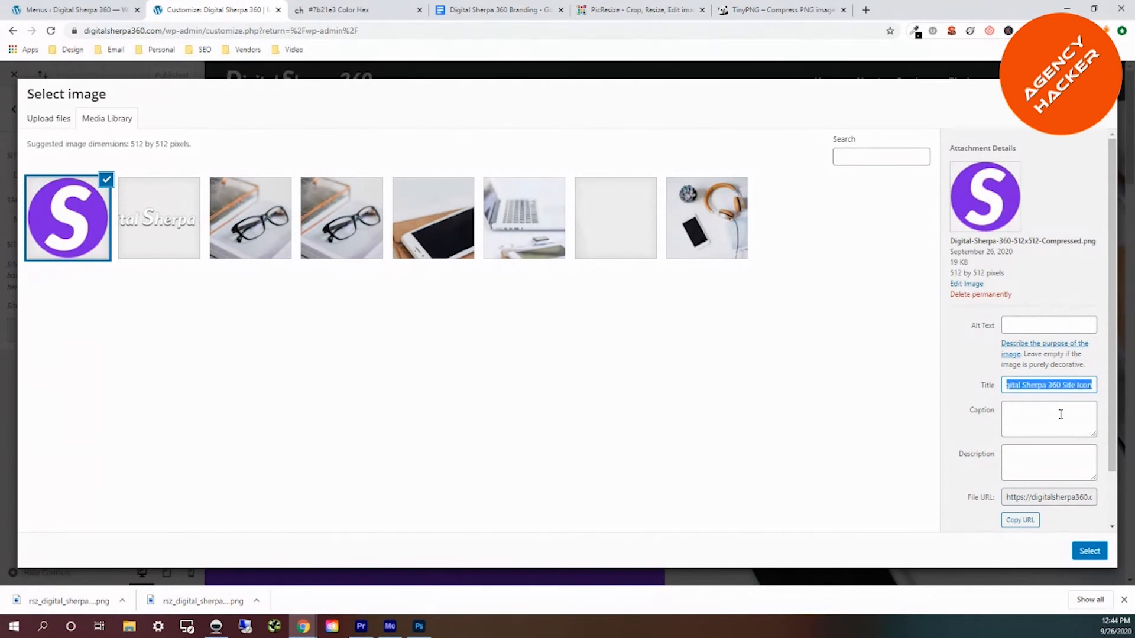
Fill the image's alt text, caption and description with the copied title "Digital Sherpa 360 Site Icon".
{"action": "left_click", "coordinate": [1050, 326]}
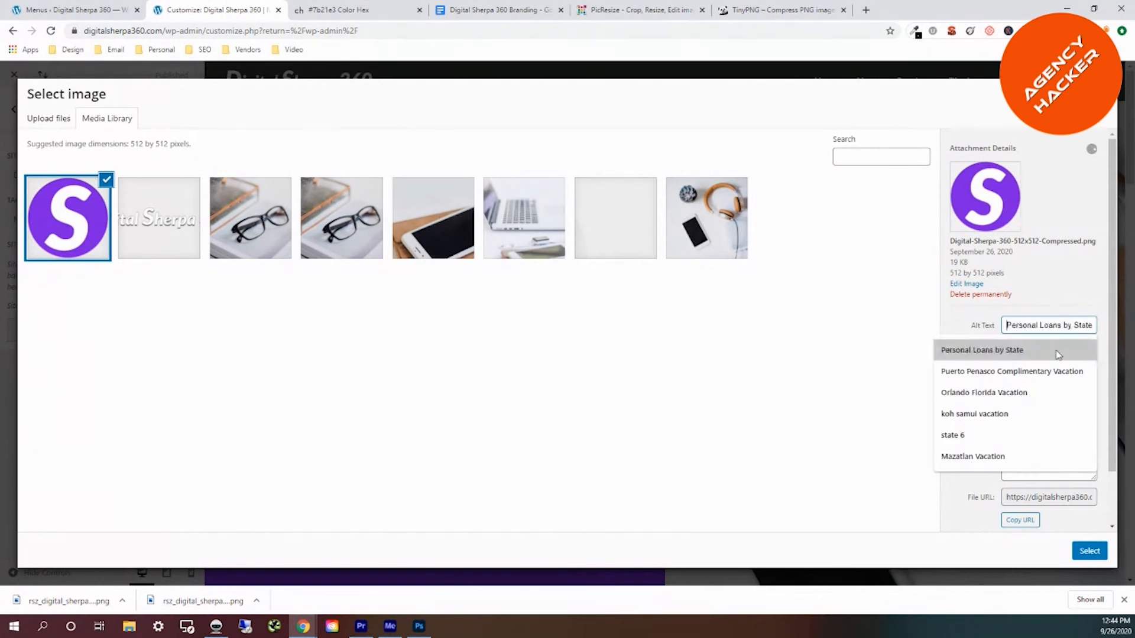
{"action": "left_click", "coordinate": [976, 495]}
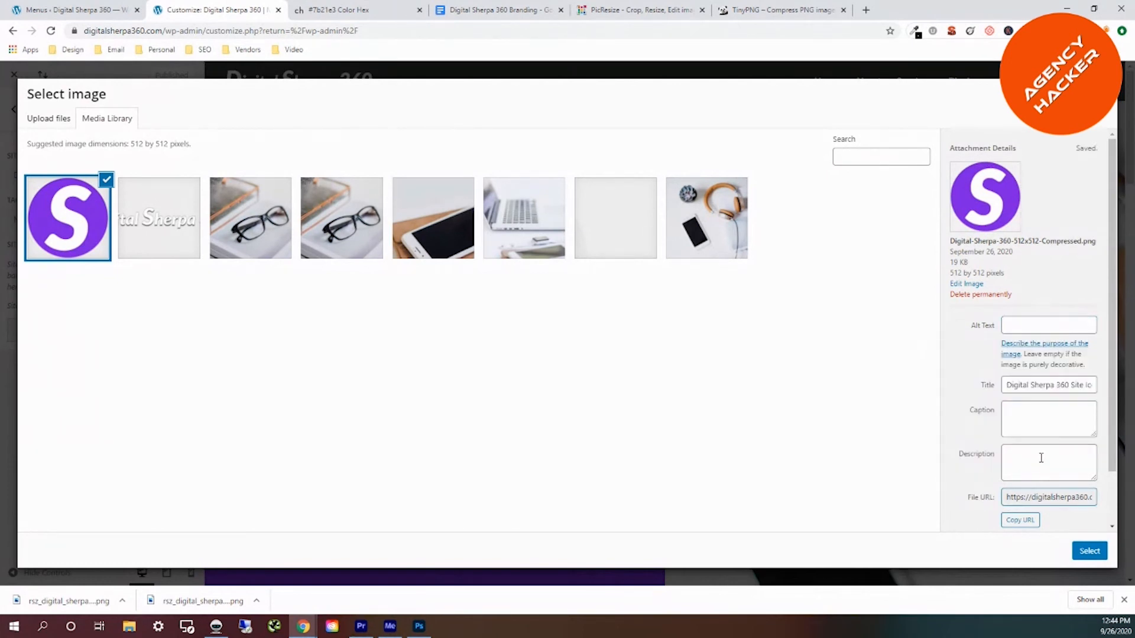
{"action": "triple_click", "coordinate": [1062, 386]}
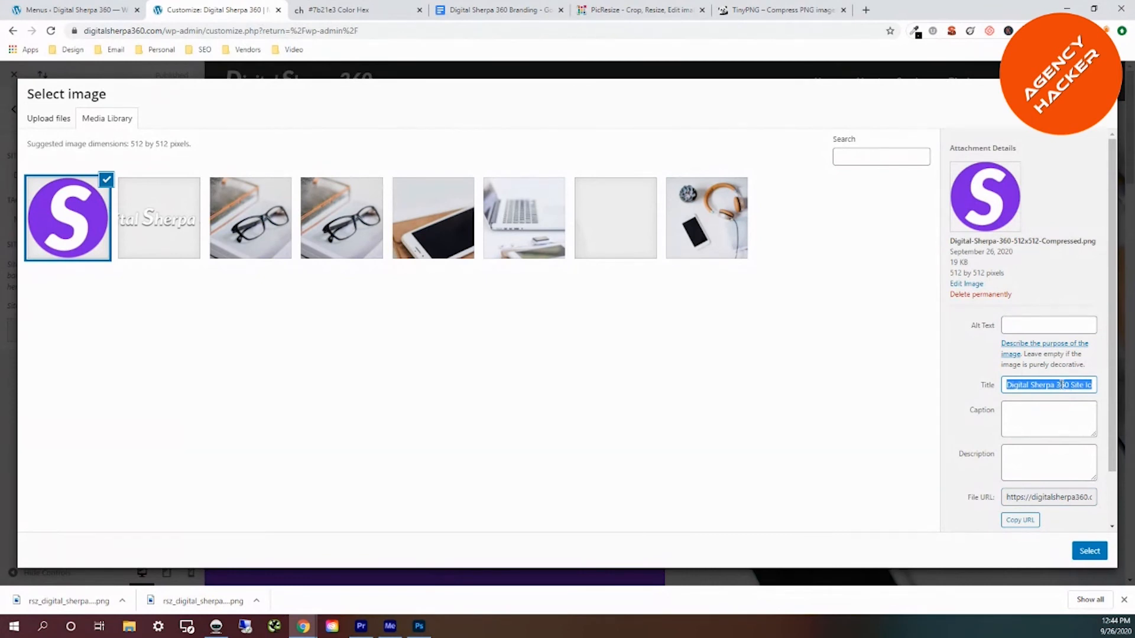
{"action": "left_click", "coordinate": [1035, 320]}
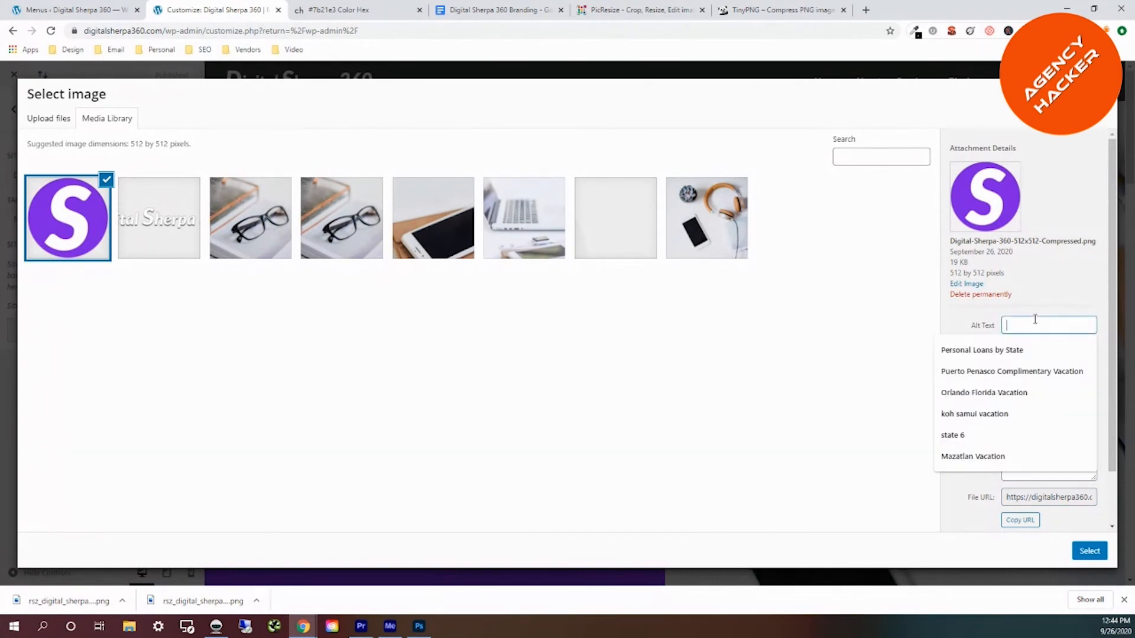
{"action": "key", "text": "ctrl+v"}
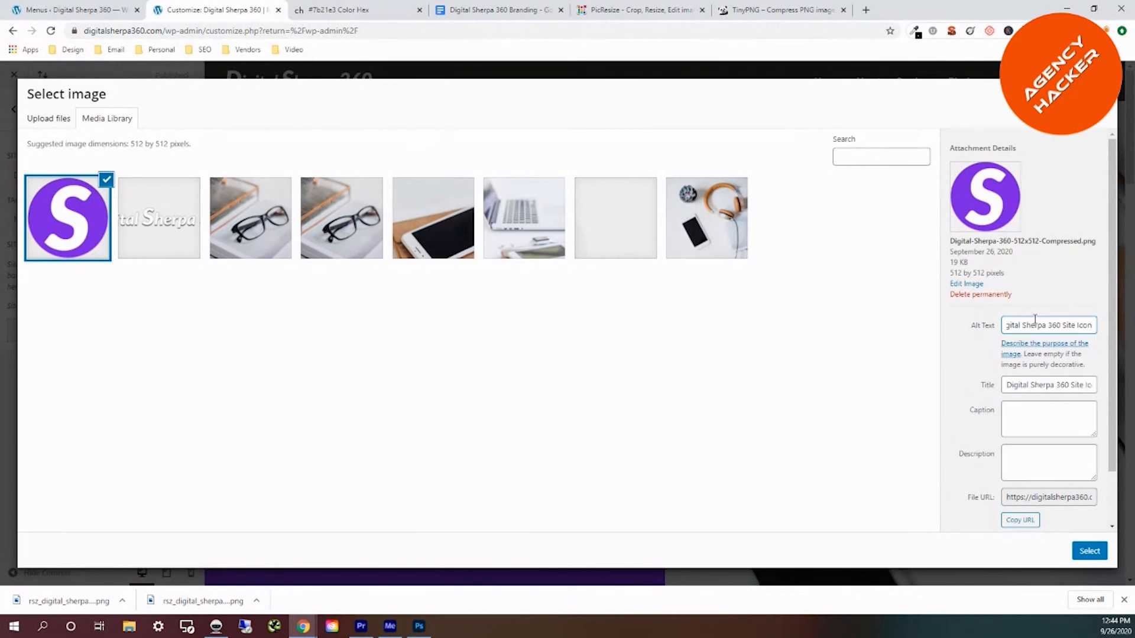
{"action": "left_click", "coordinate": [1040, 417]}
{"action": "key", "text": "ctrl+v"}
{"action": "left_click", "coordinate": [1041, 452]}
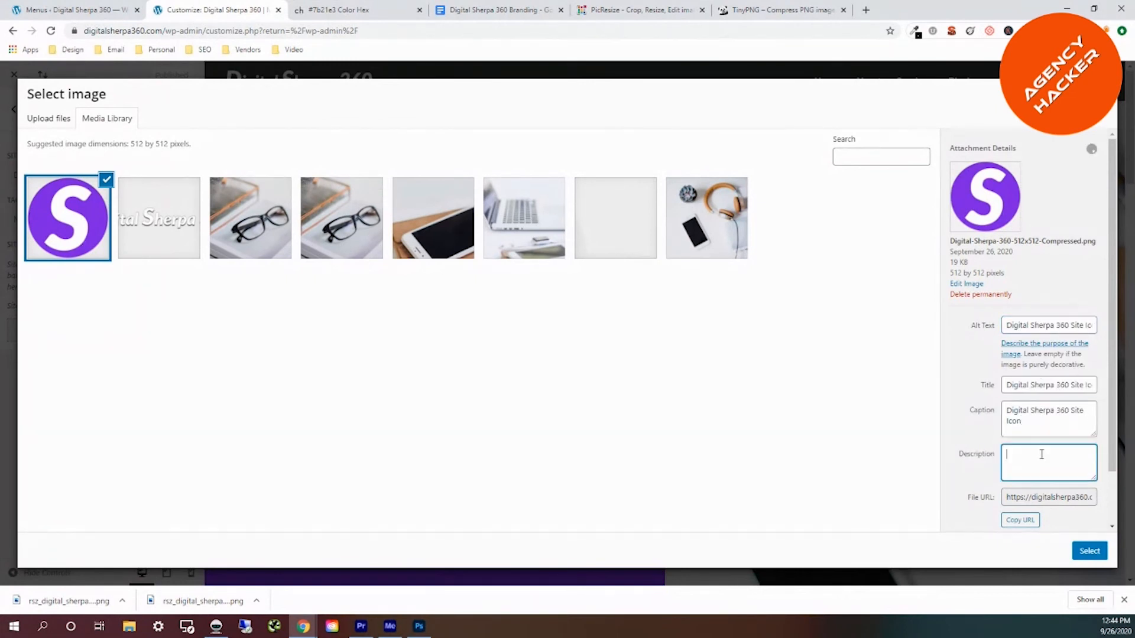
{"action": "key", "text": "ctrl+v"}
Apply the uploaded image as the site icon and publish the Site Identity changes.
{"action": "left_click", "coordinate": [1091, 556]}
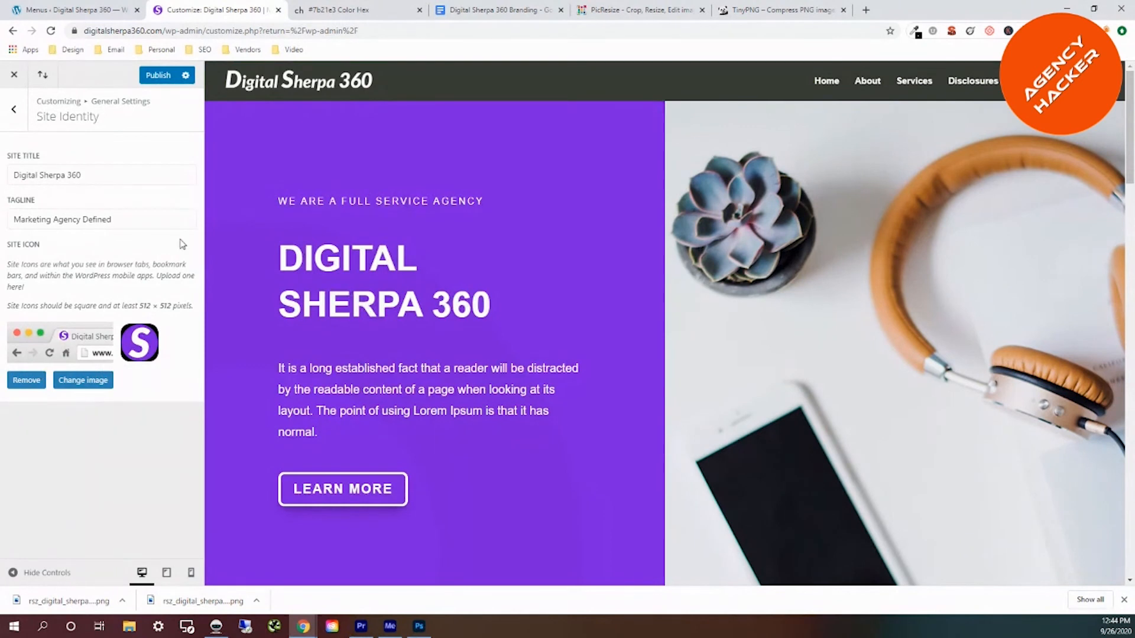
{"action": "left_click", "coordinate": [158, 76]}
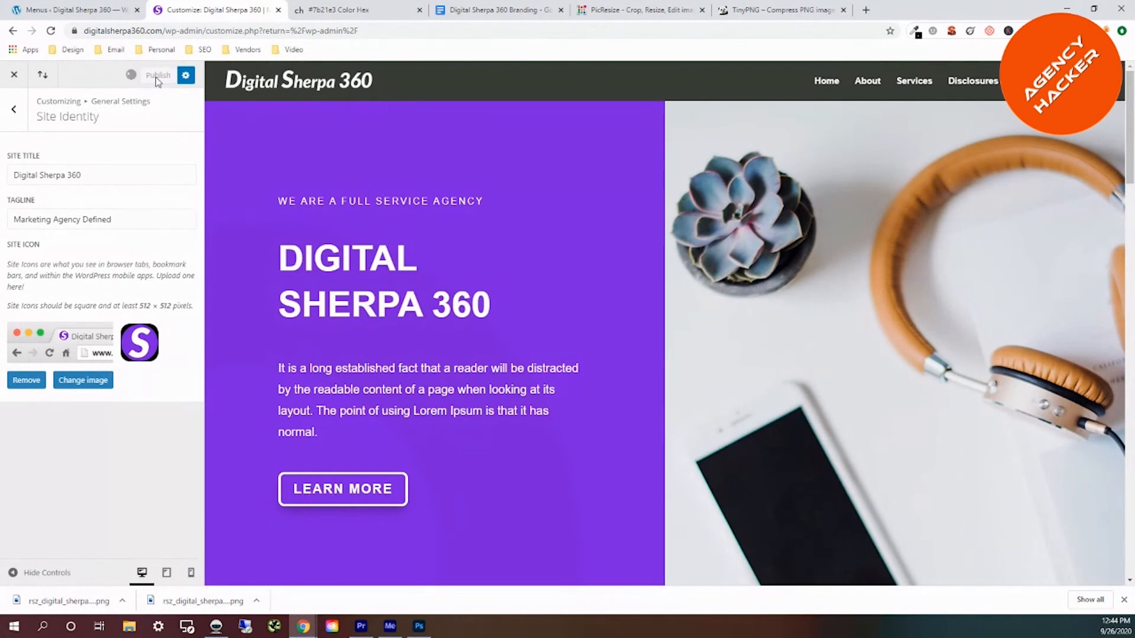